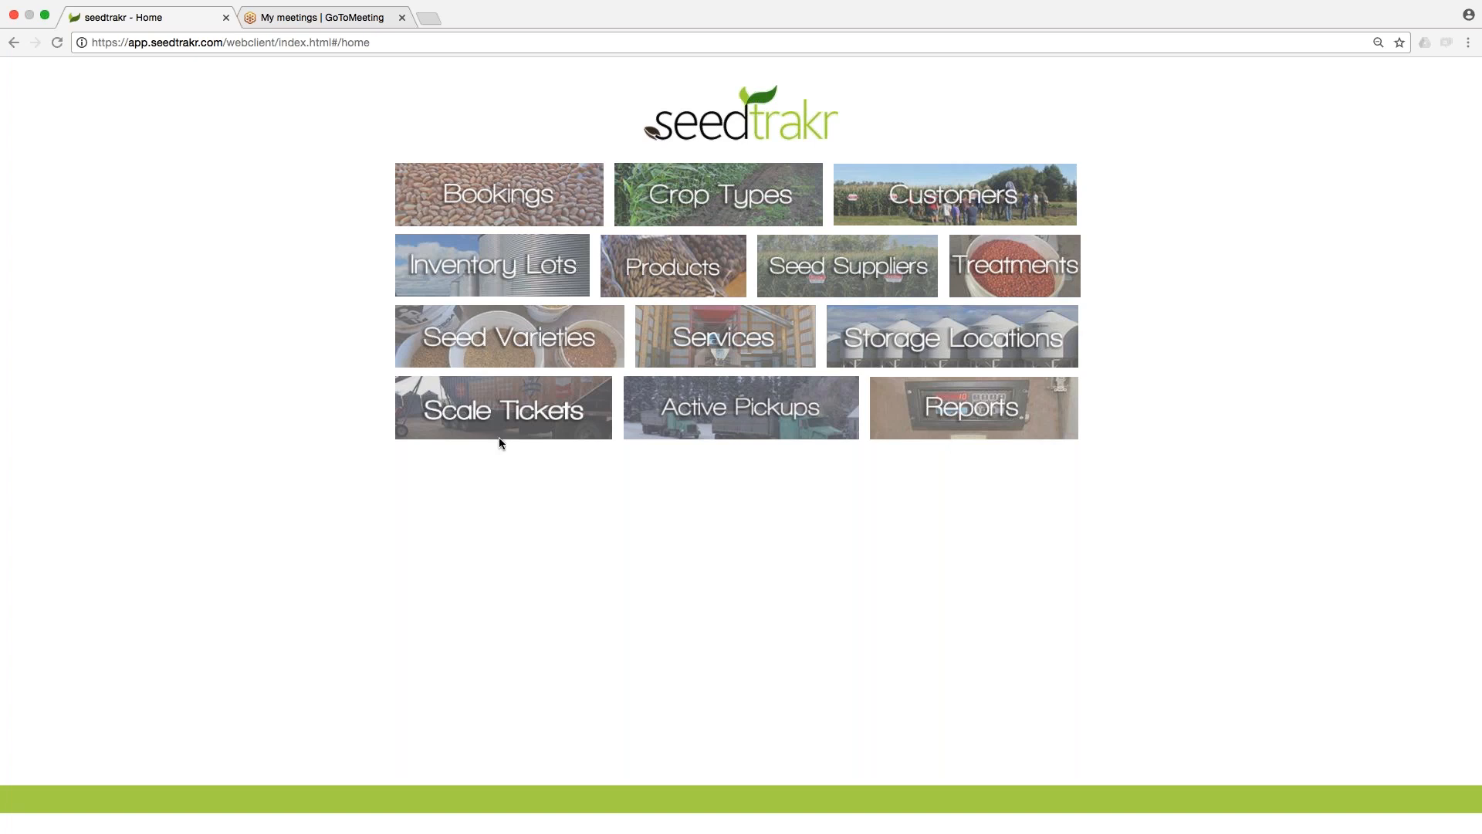
Open the Visual Bin Inventory page and select site Yard 1.
click(529, 266)
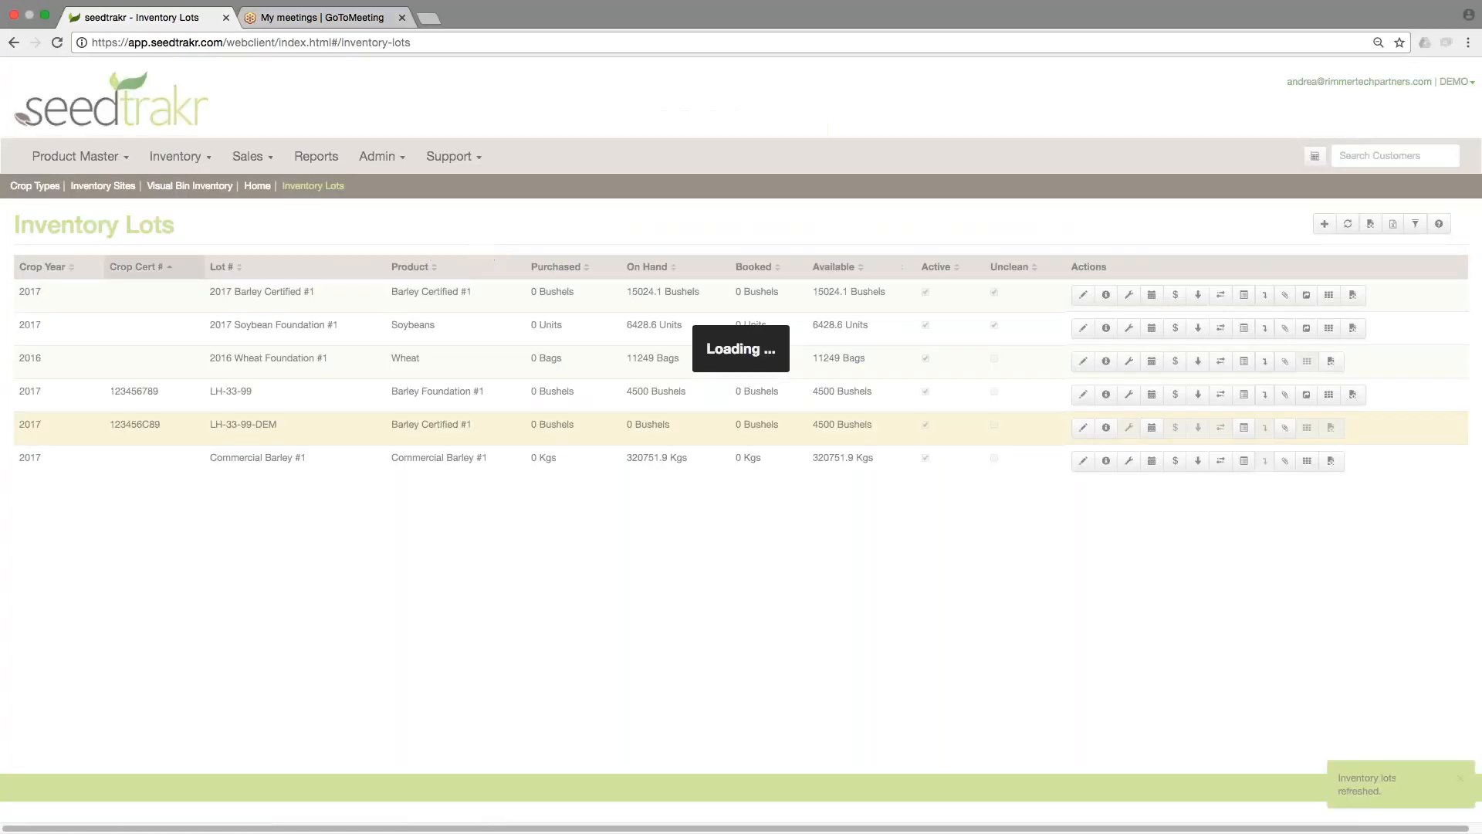
click(170, 158)
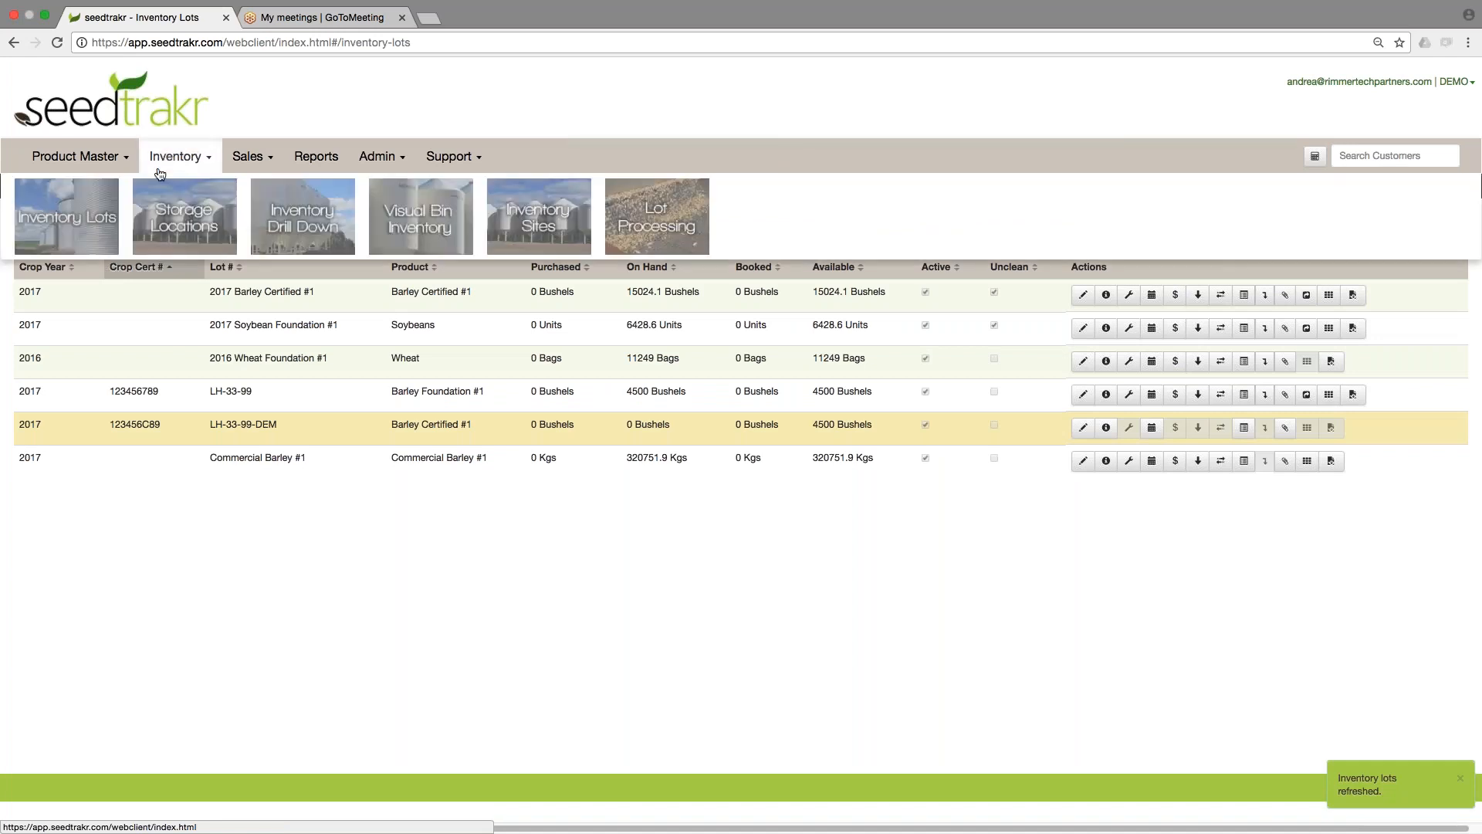
click(416, 224)
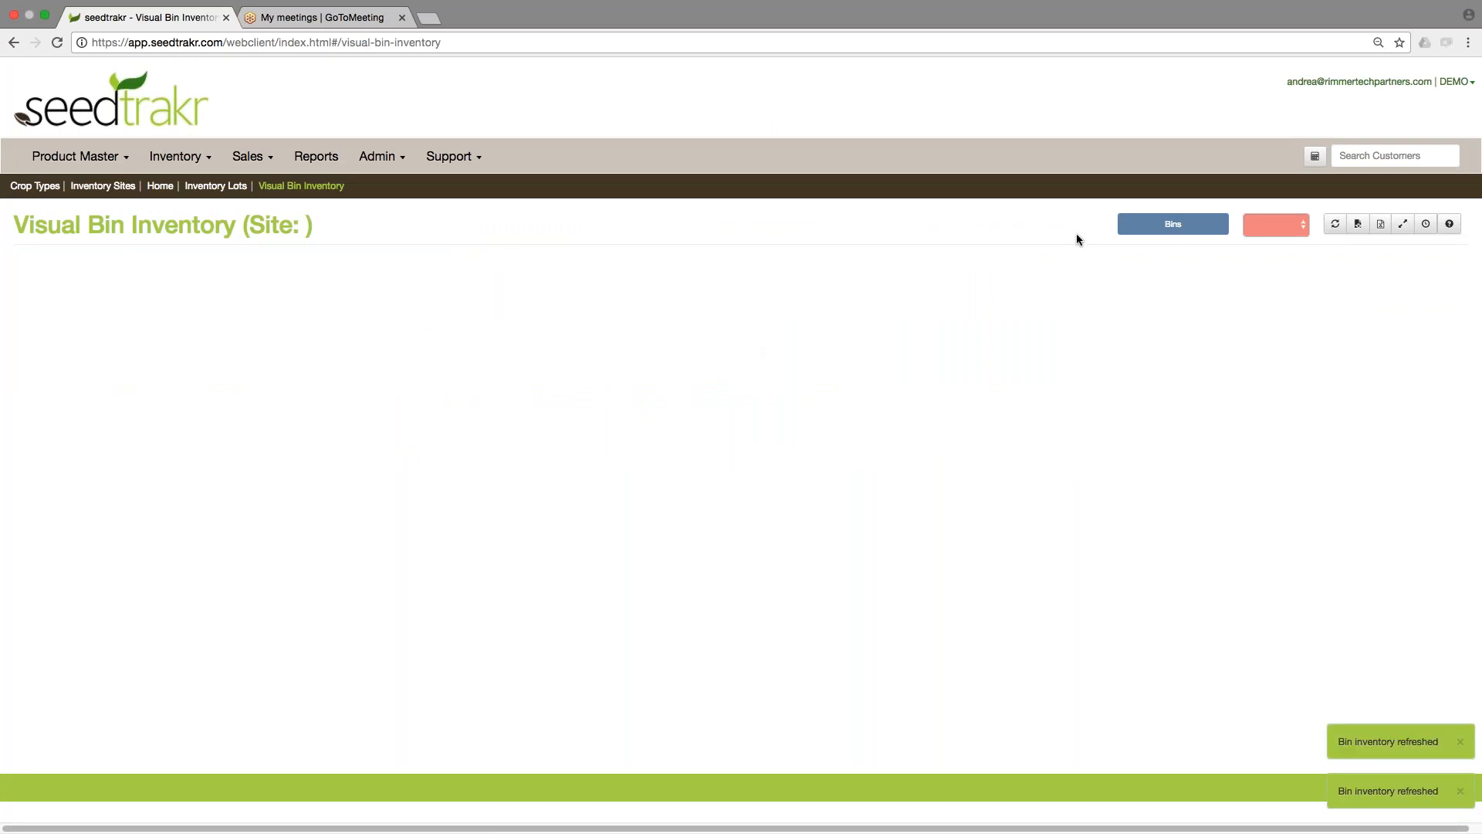
click(1253, 230)
click(1255, 243)
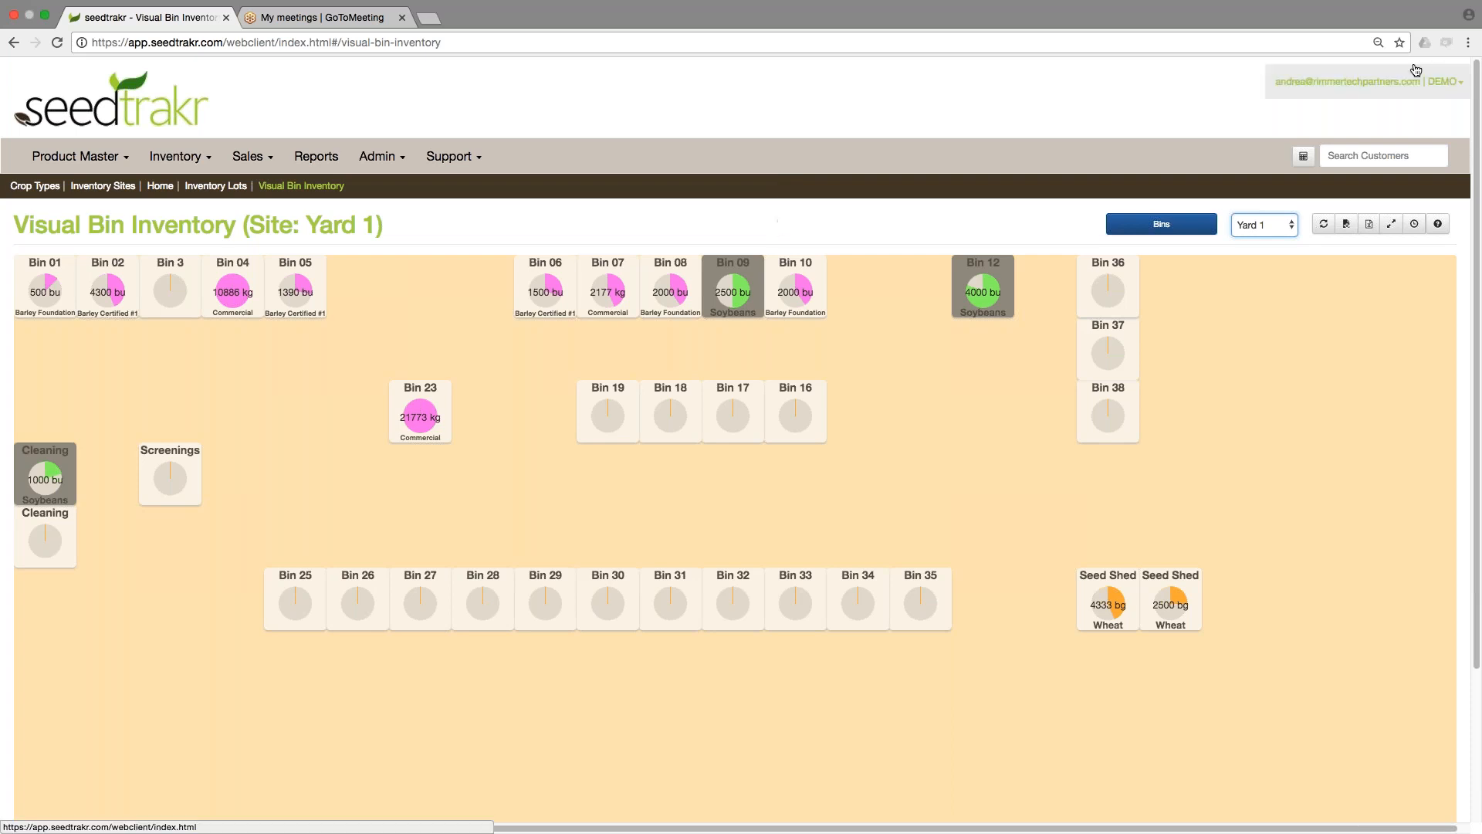
Set the browser zoom to 100%.
click(1467, 43)
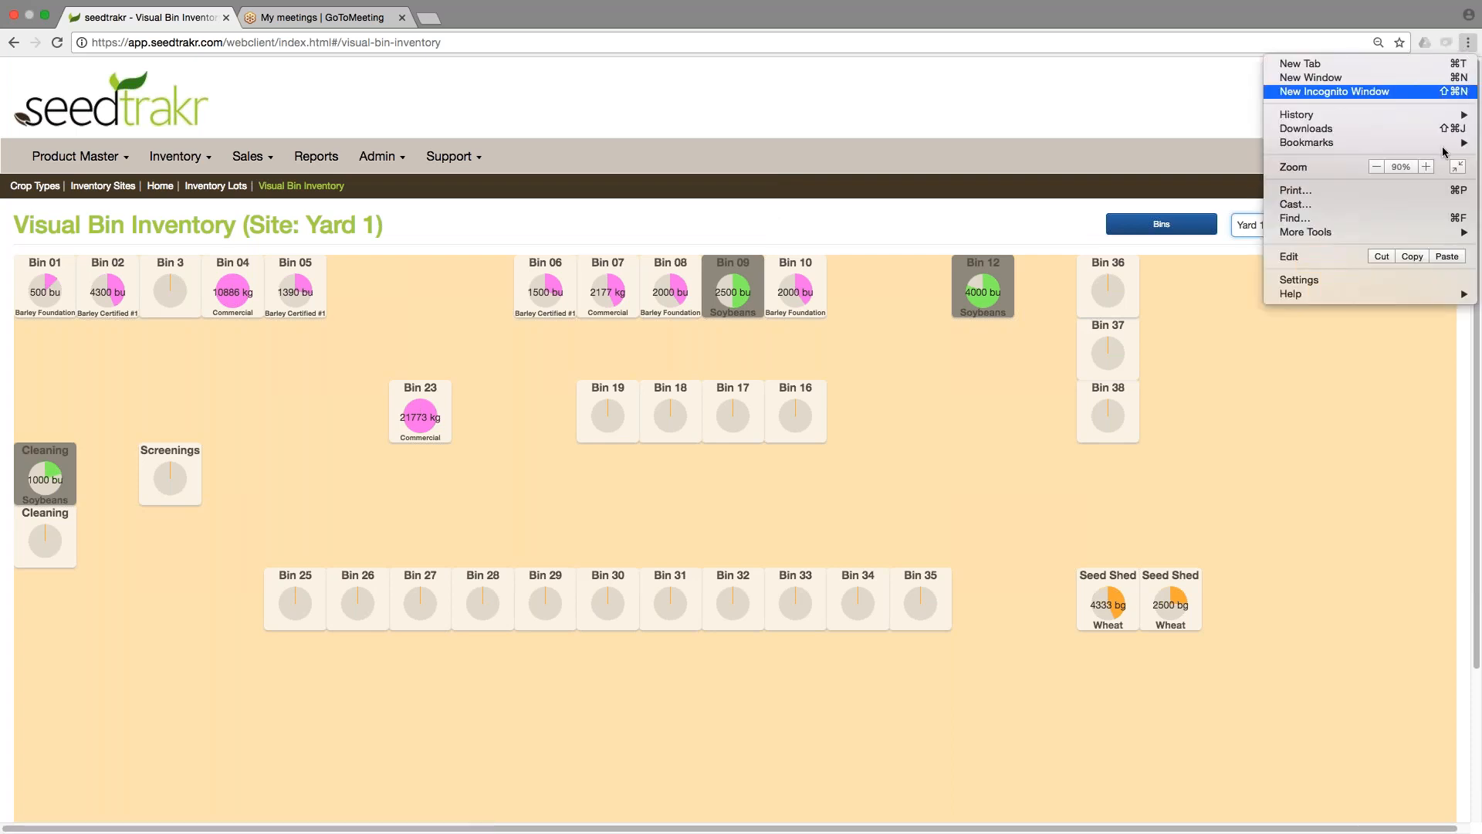
click(1427, 167)
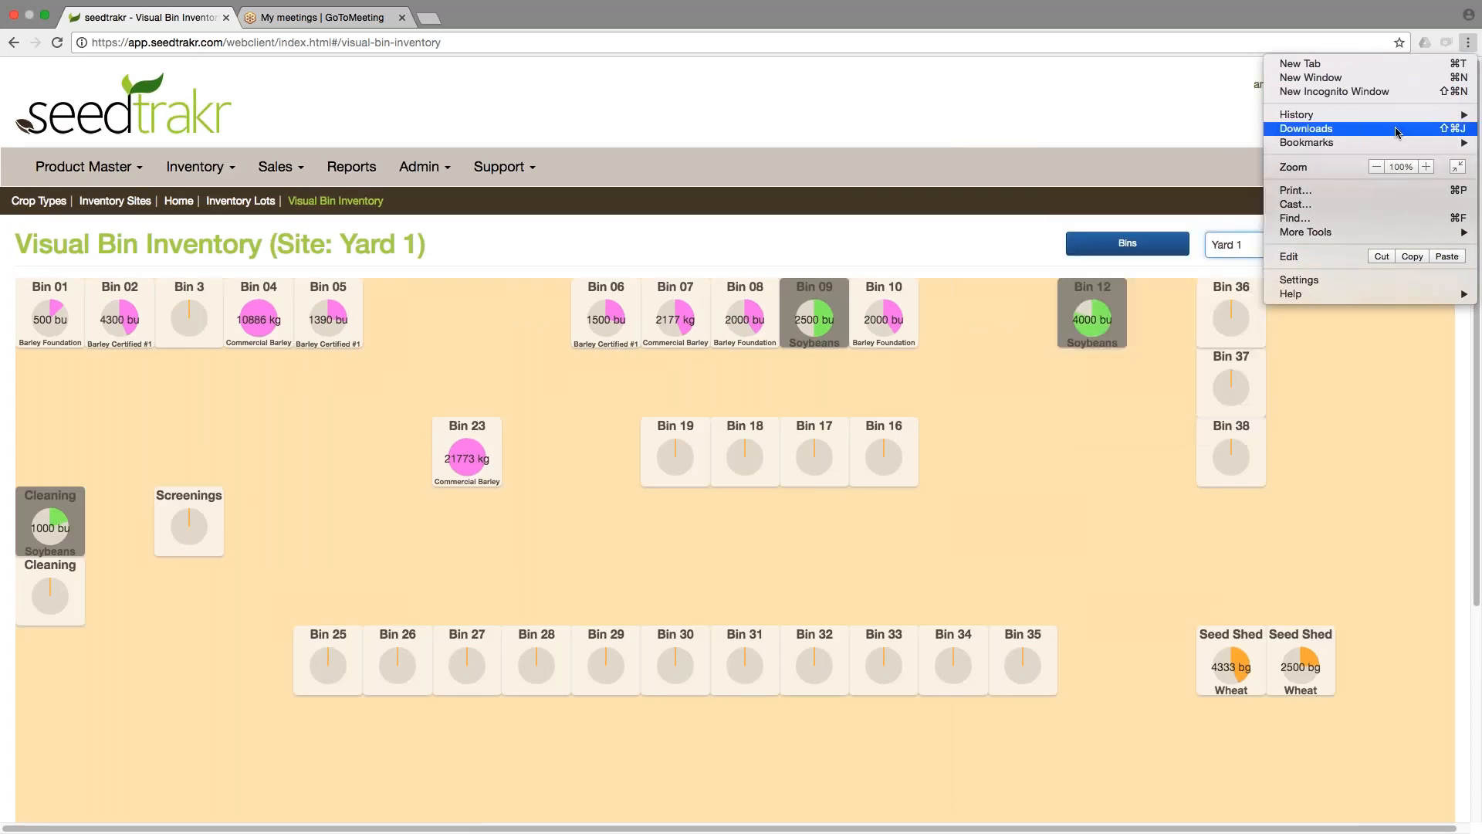
click(1220, 107)
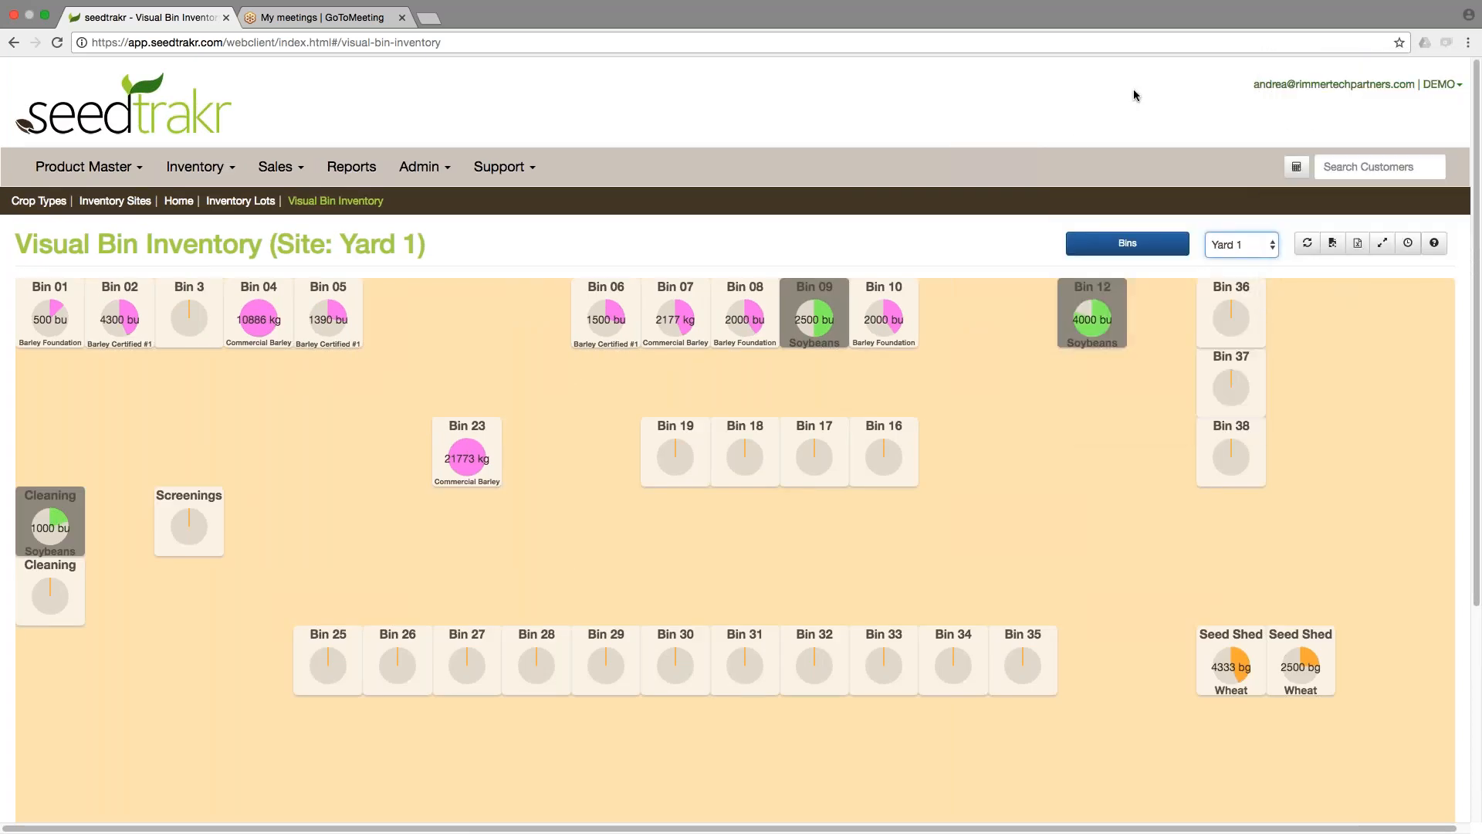
Review the available sites in the site selector and the bin details on the Yard 1 layout.
click(45, 17)
click(361, 87)
click(1238, 244)
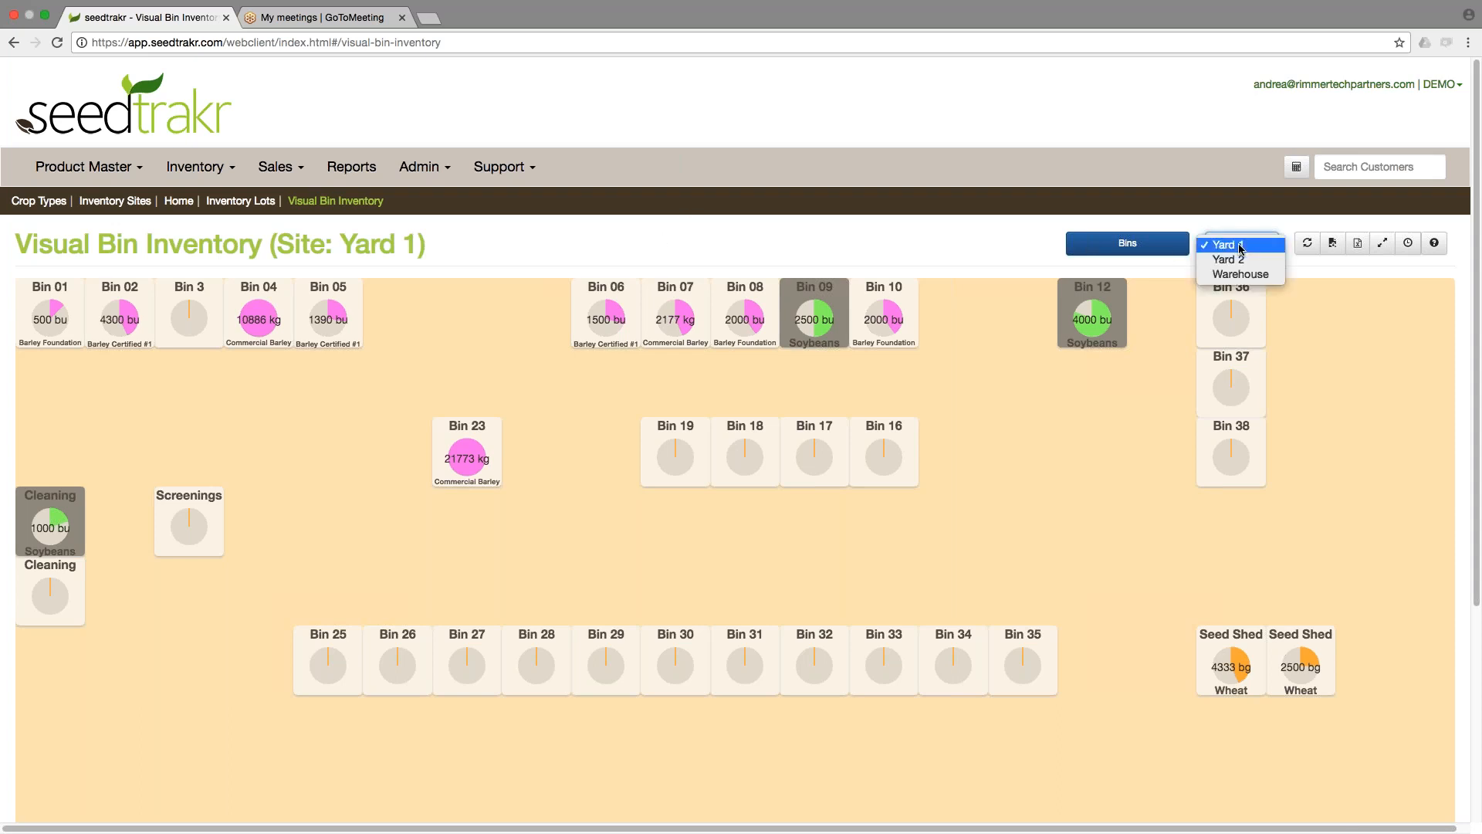
click(950, 242)
click(1241, 245)
click(1006, 240)
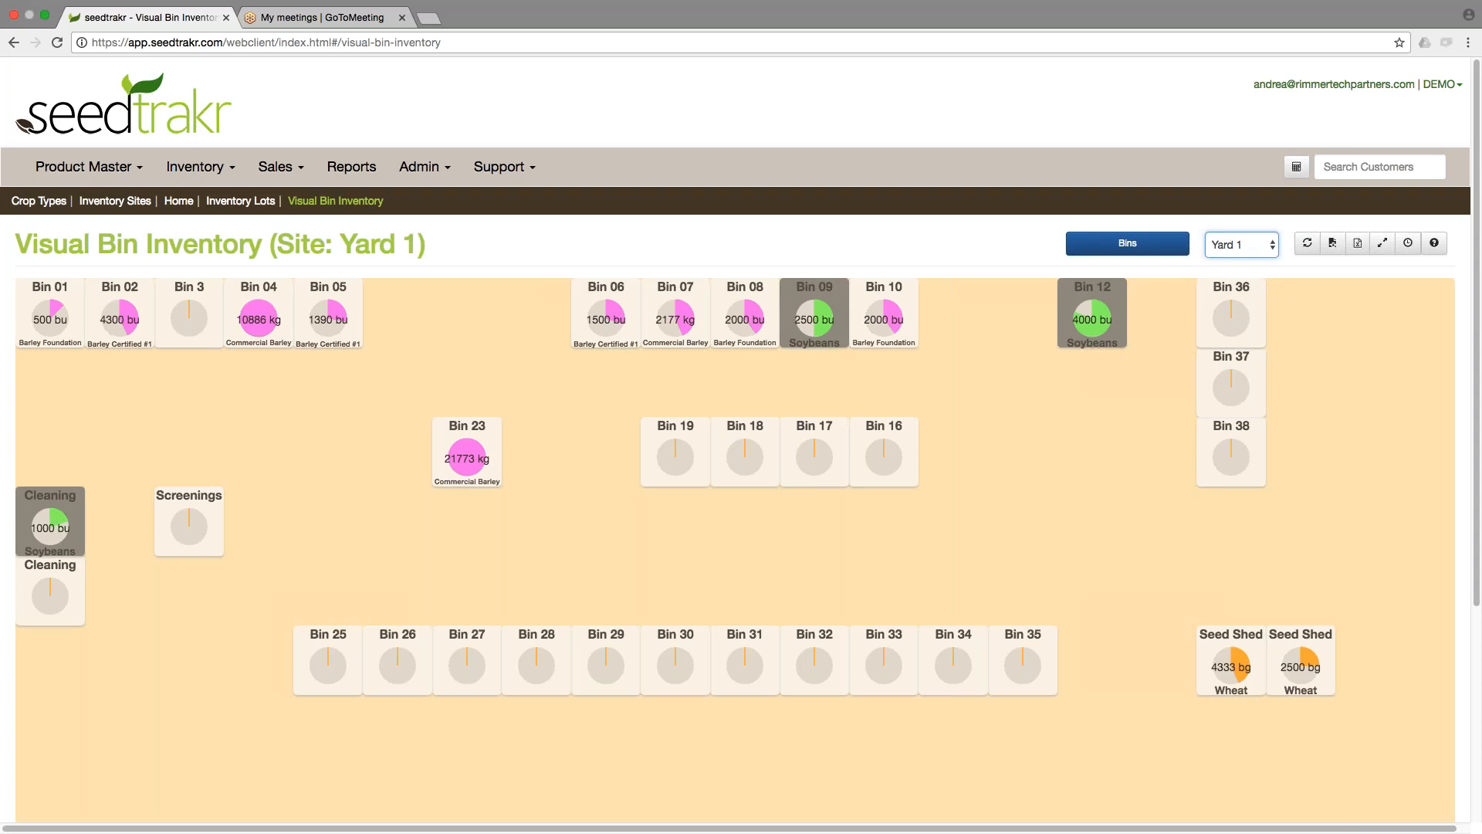
click(1238, 245)
click(1238, 246)
click(1144, 453)
mouse_move(263, 324)
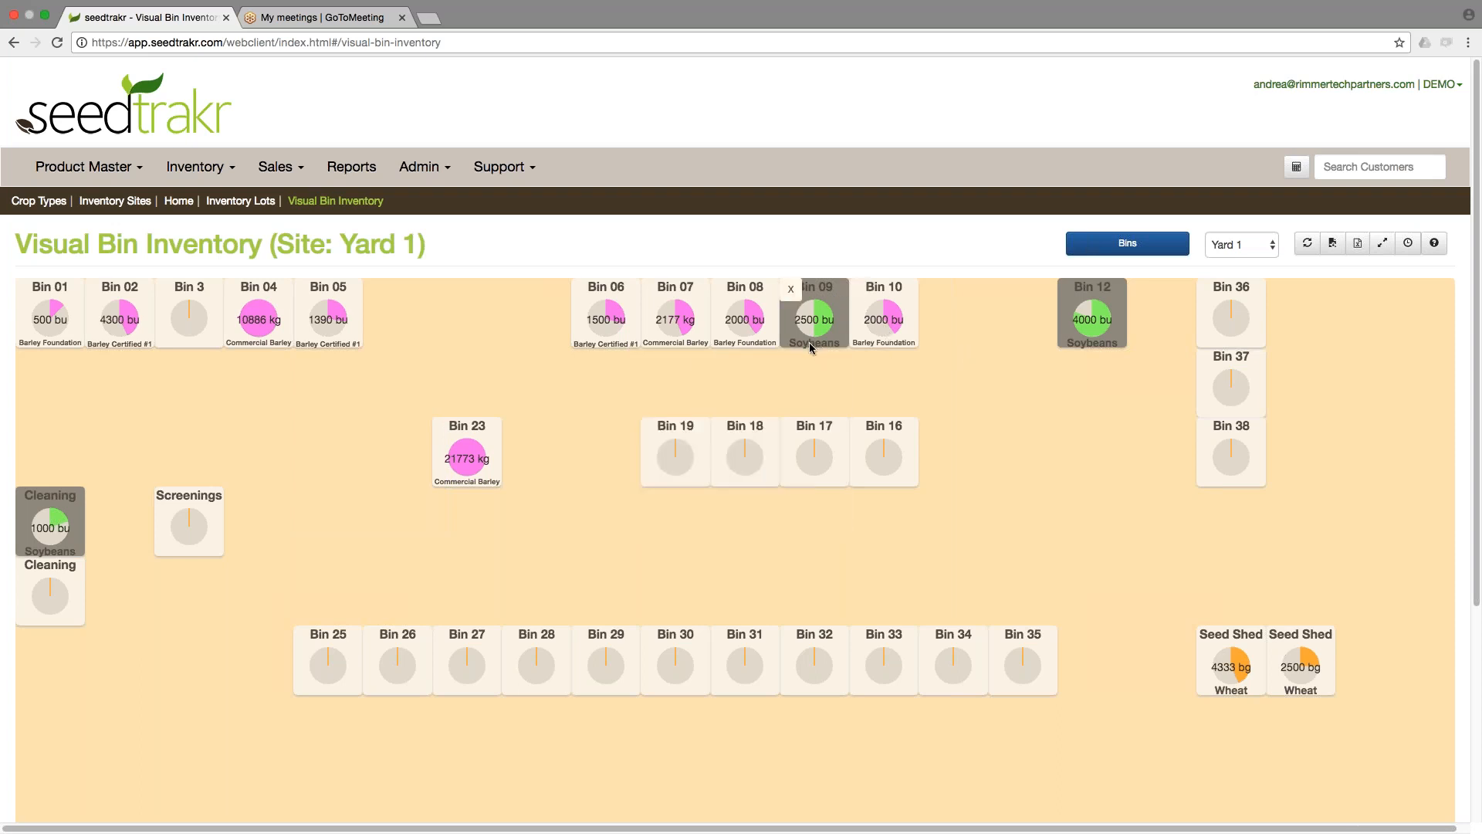
mouse_move(804, 350)
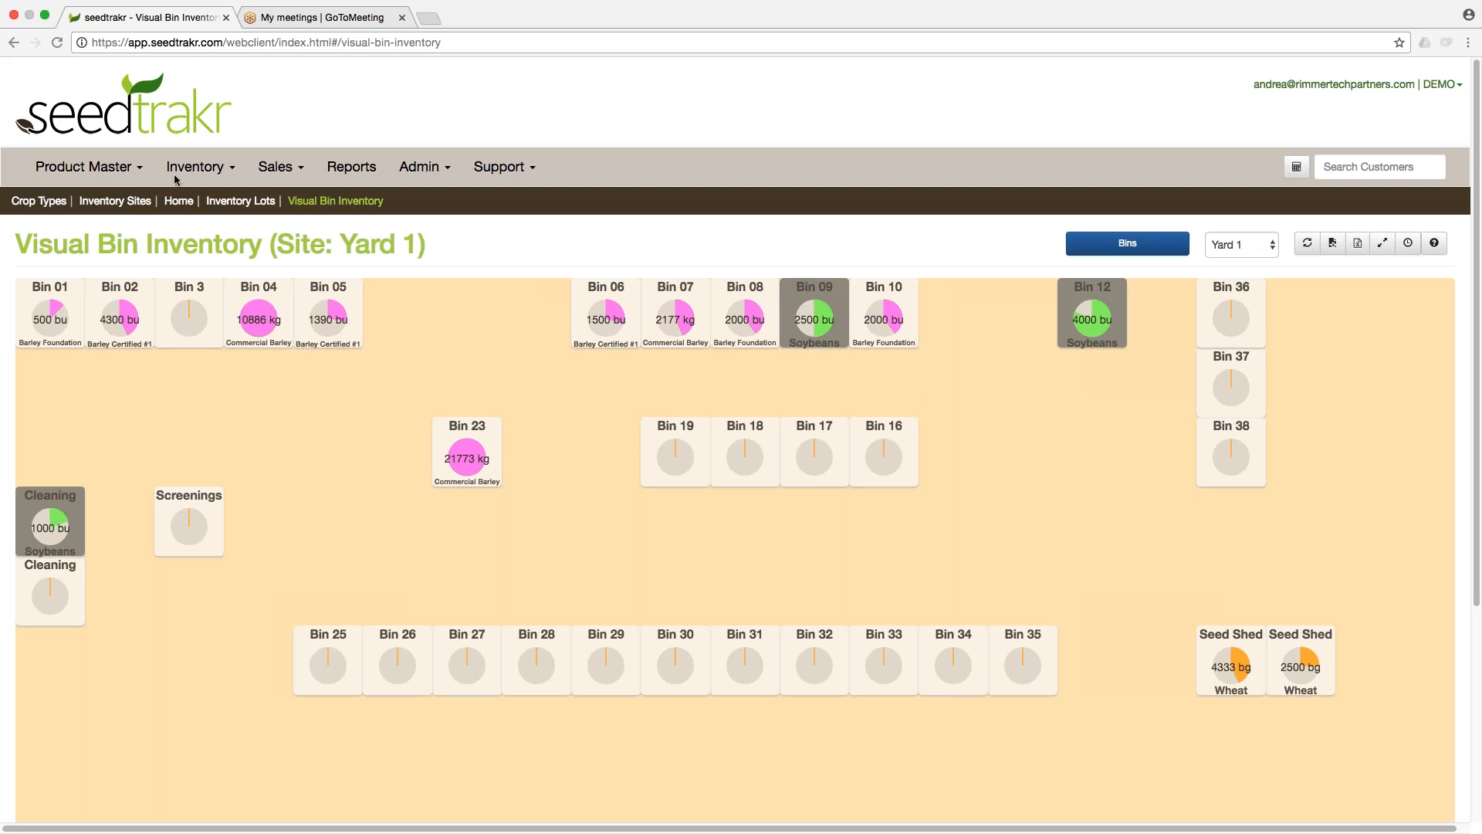
Open Crop Types and change Alsike Clover's display colour to pink, then save.
click(107, 167)
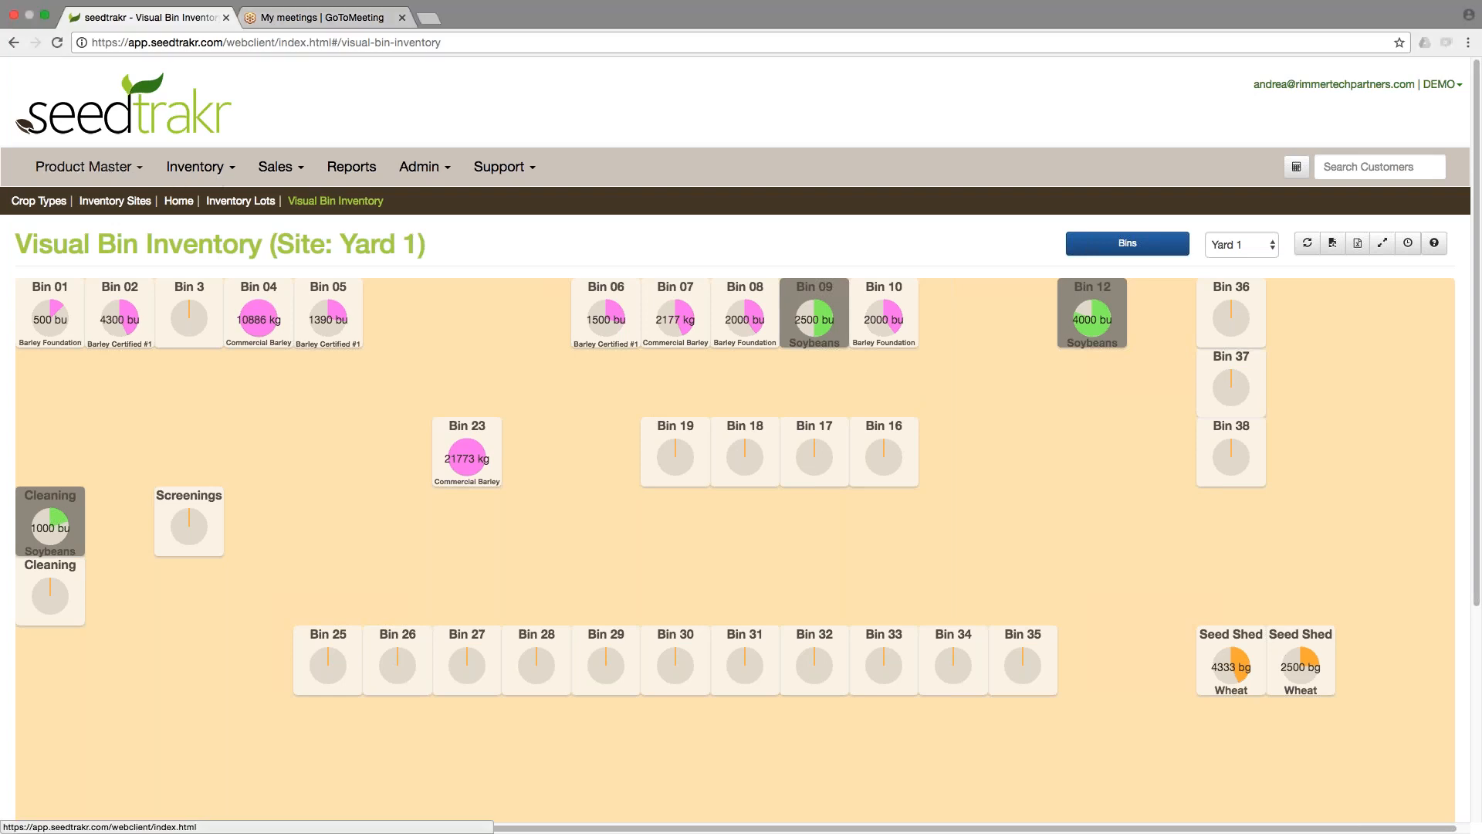
click(106, 168)
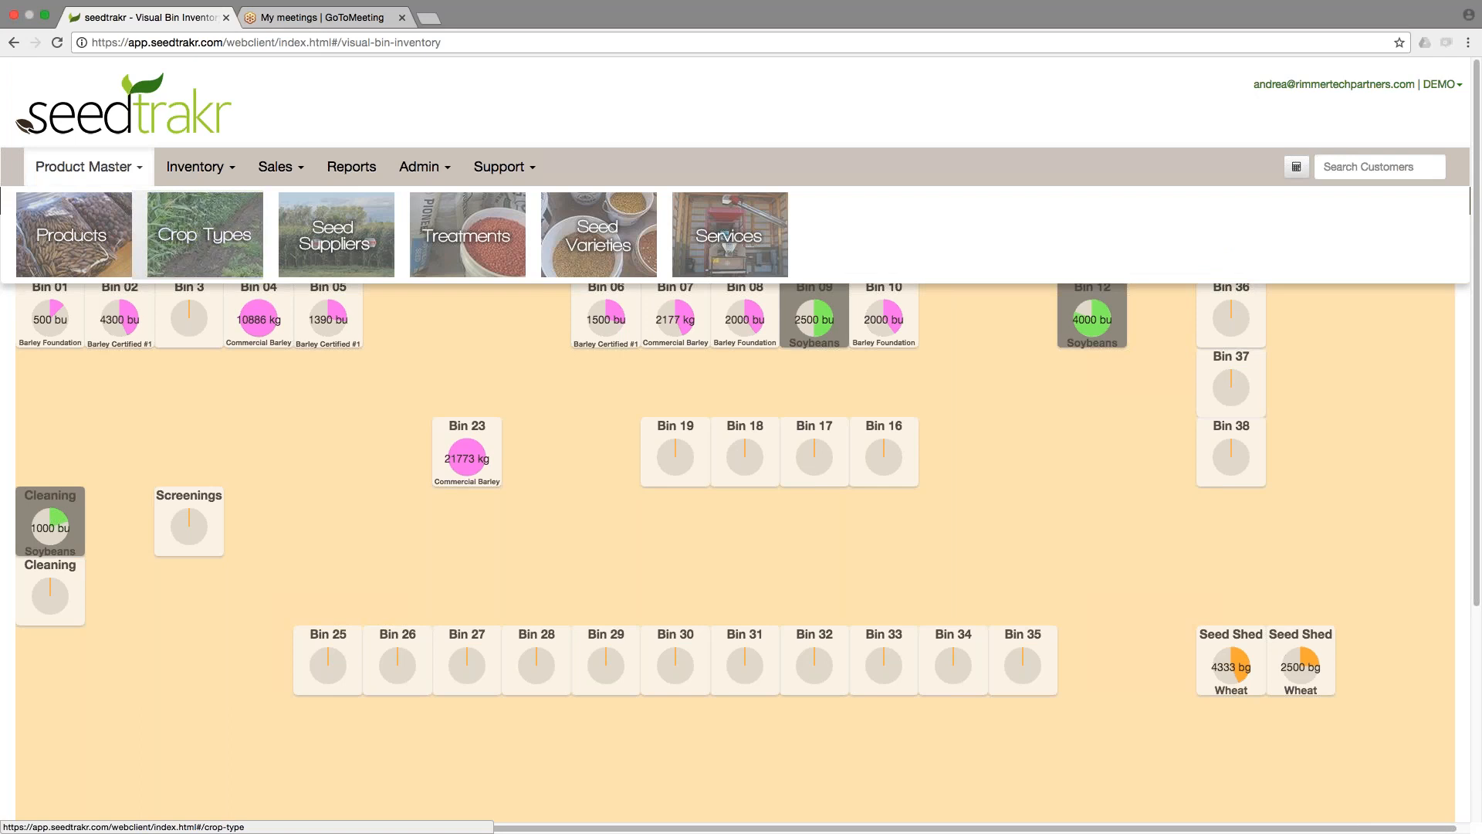
click(187, 234)
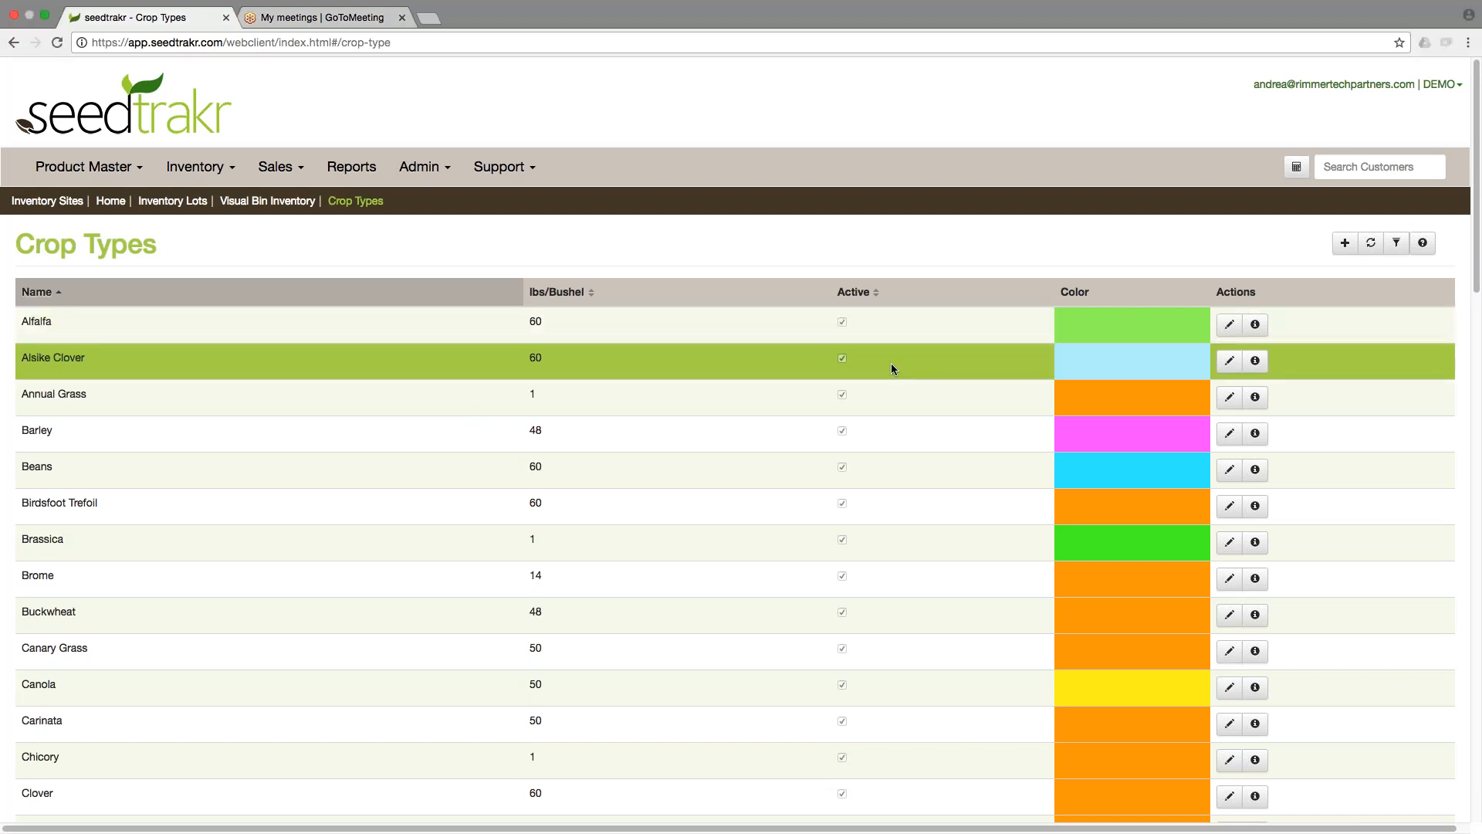
click(1231, 362)
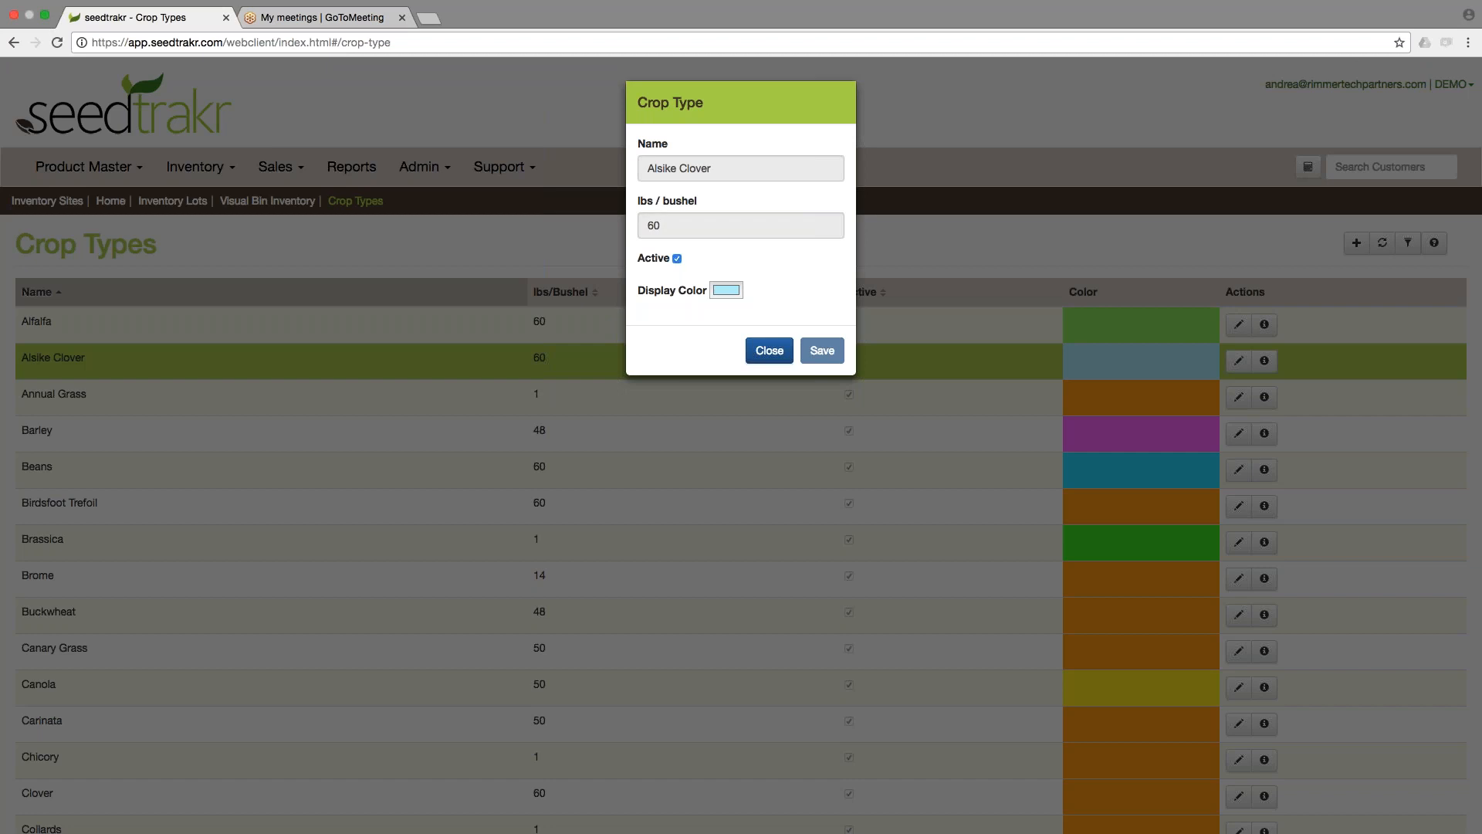
click(726, 289)
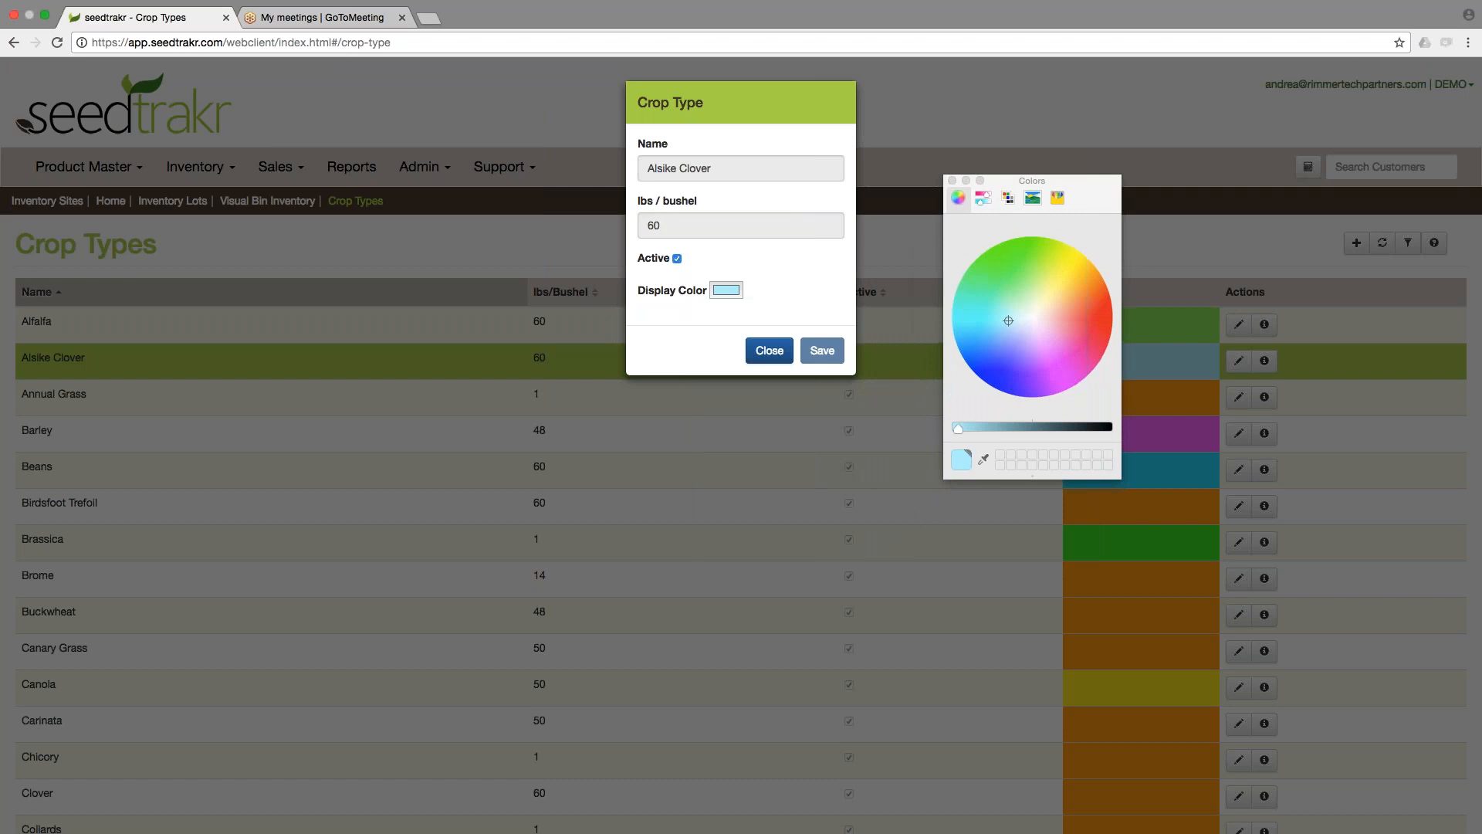
click(875, 382)
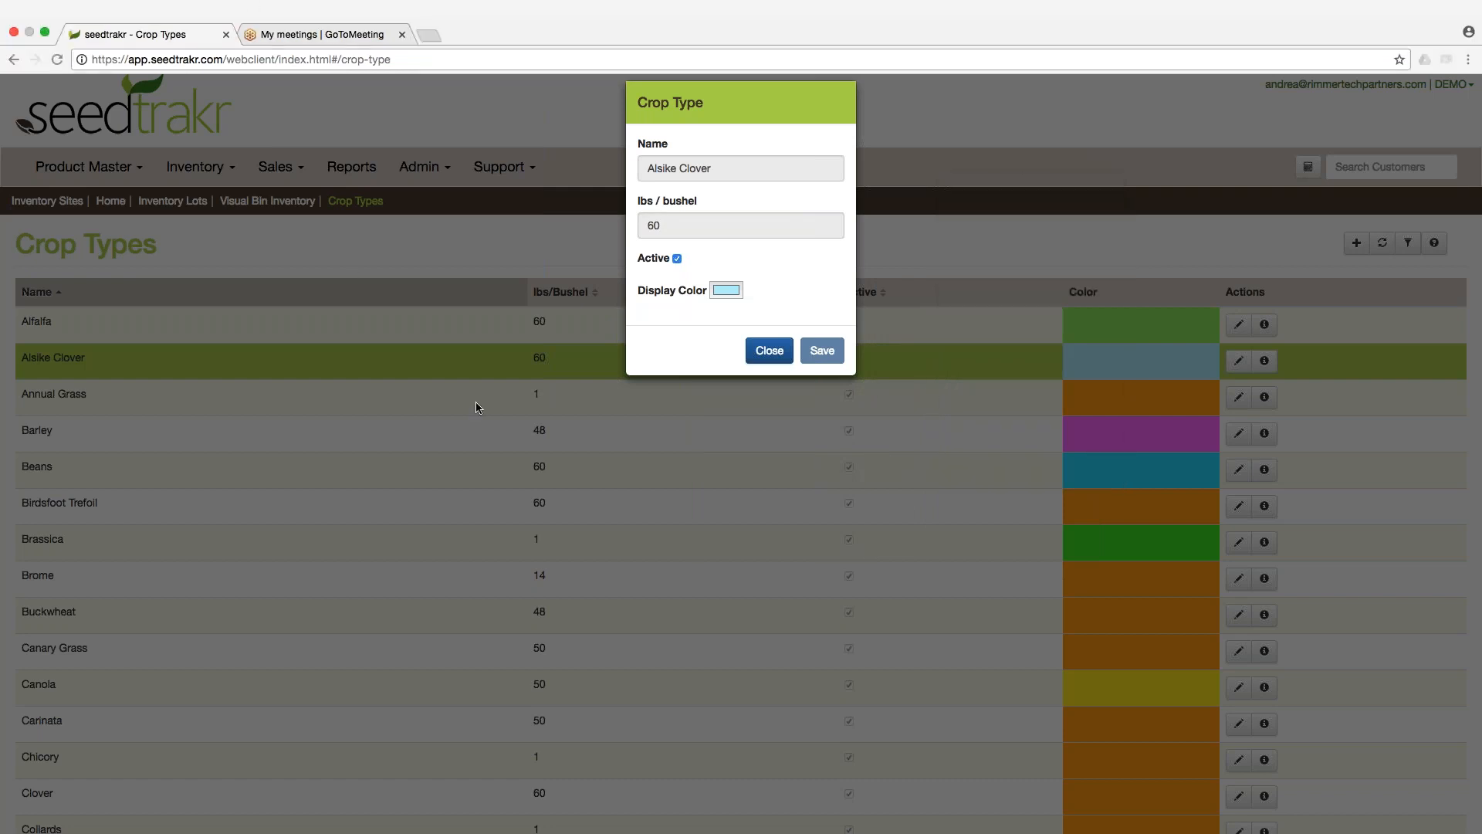
click(725, 289)
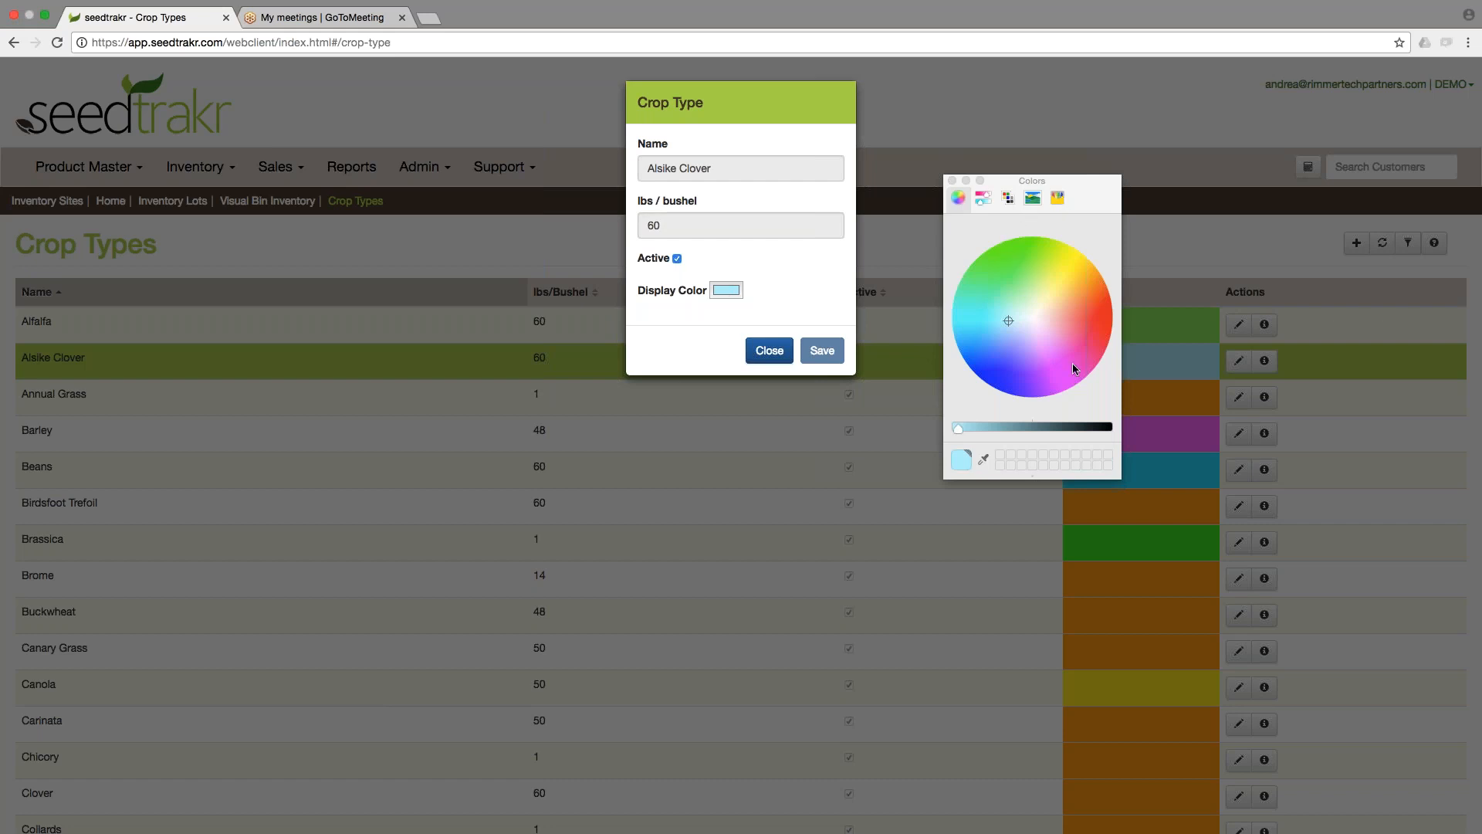
drag(1030, 332, 1056, 352)
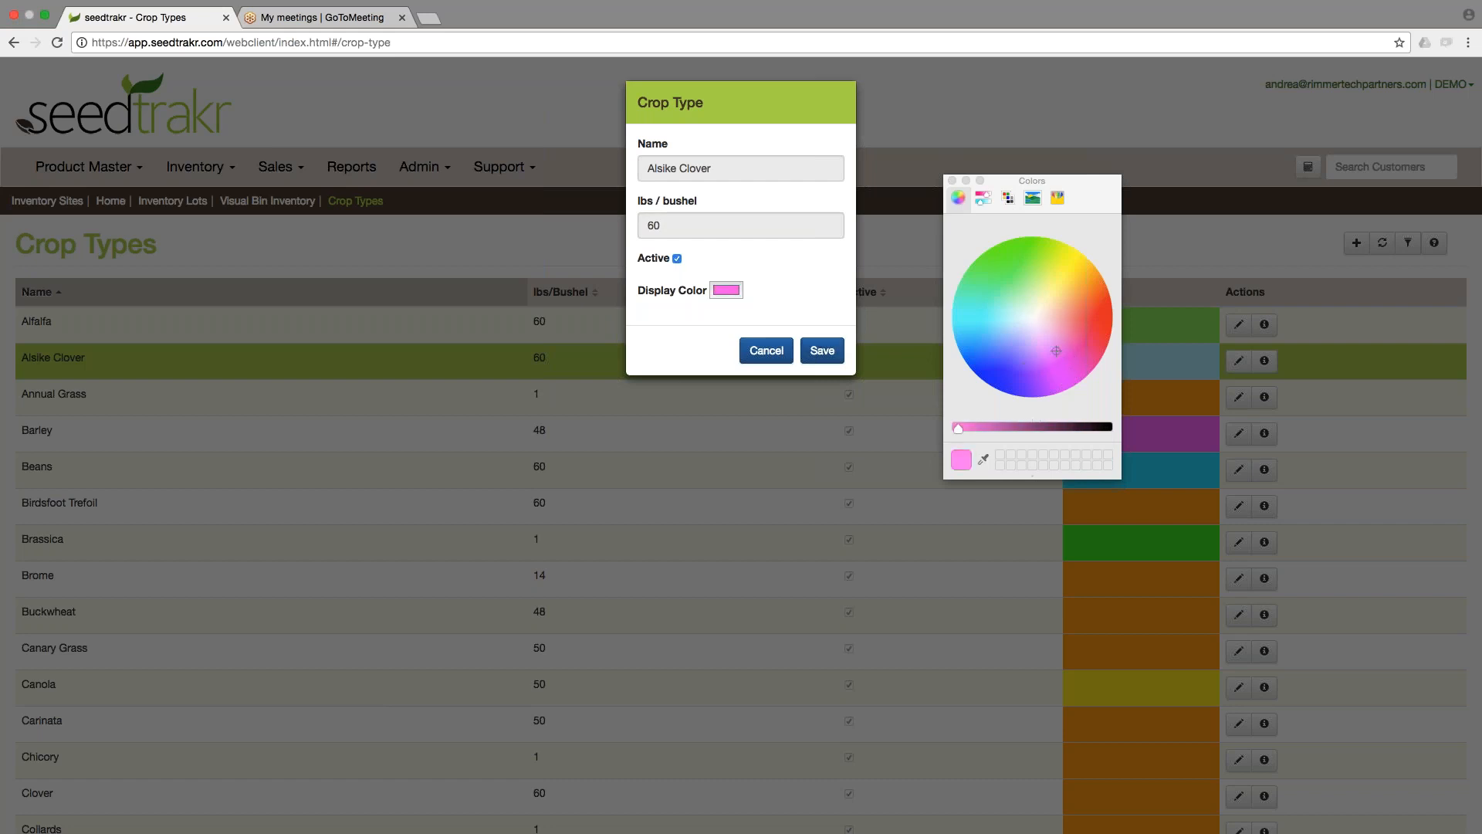
click(952, 181)
click(822, 351)
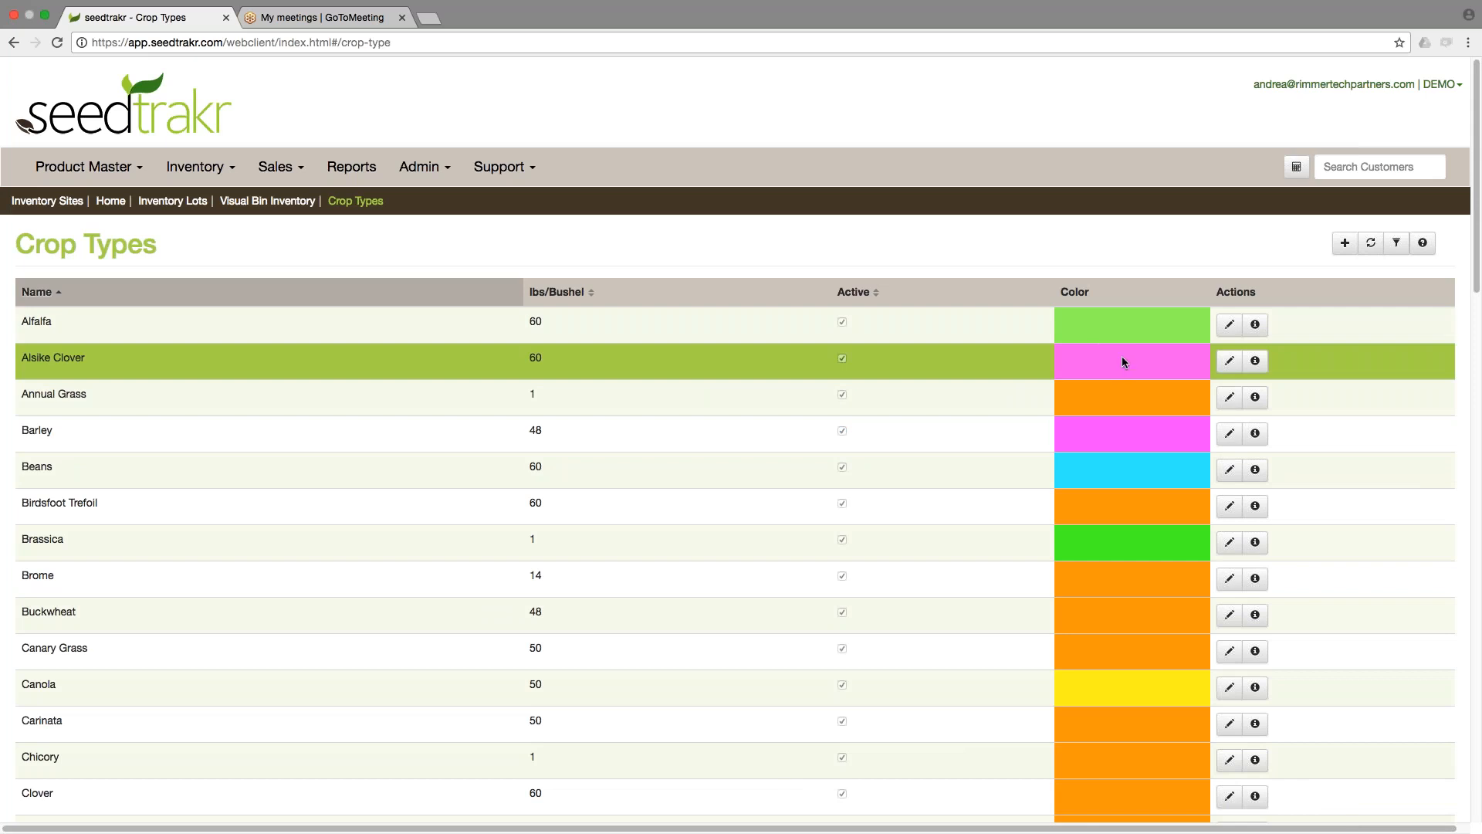
Return to Visual Bin Inventory for Yard 1 and inspect Bin 09's details.
click(277, 201)
click(1231, 245)
click(1233, 257)
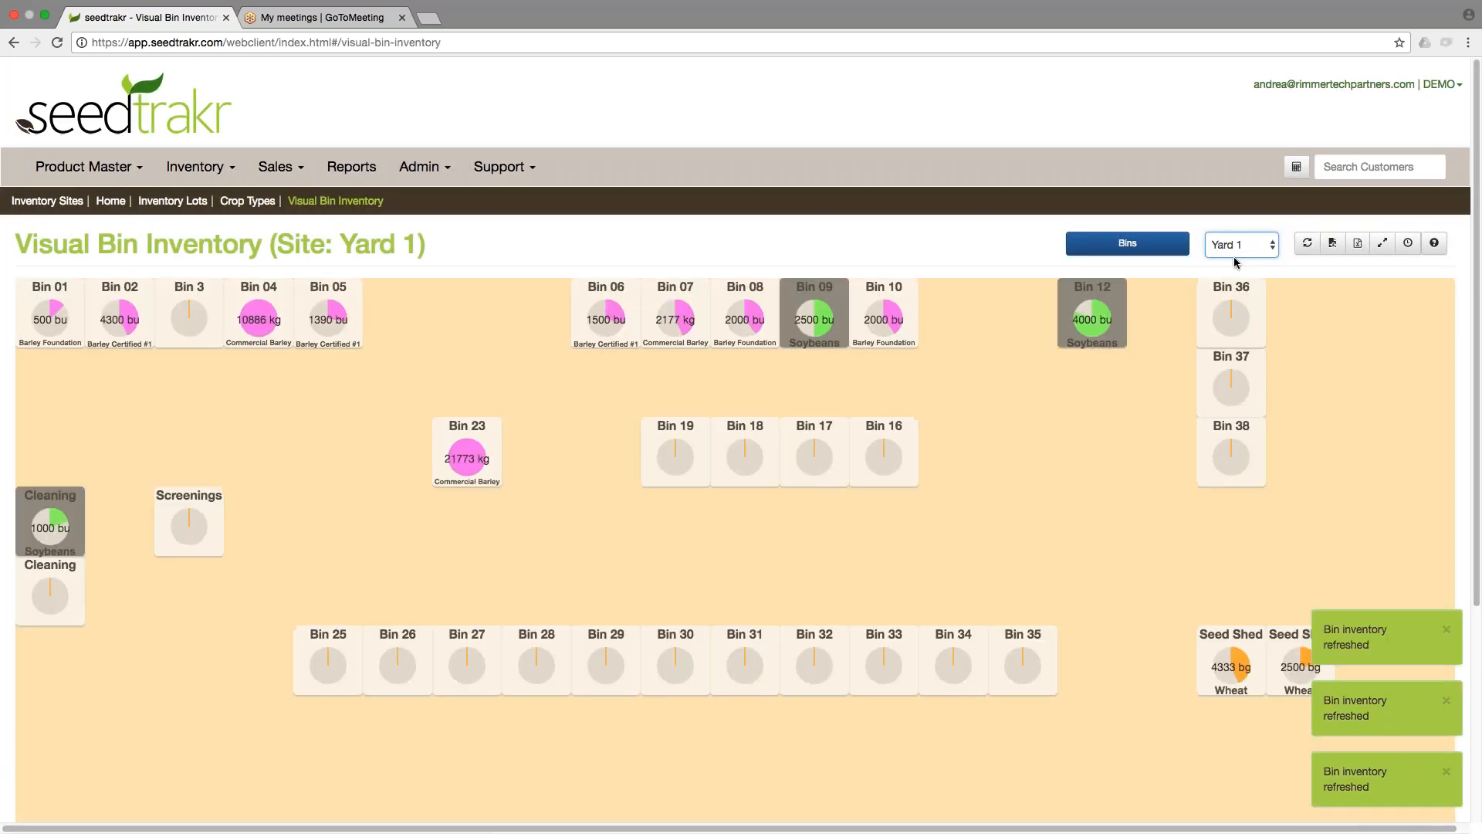
mouse_move(246, 287)
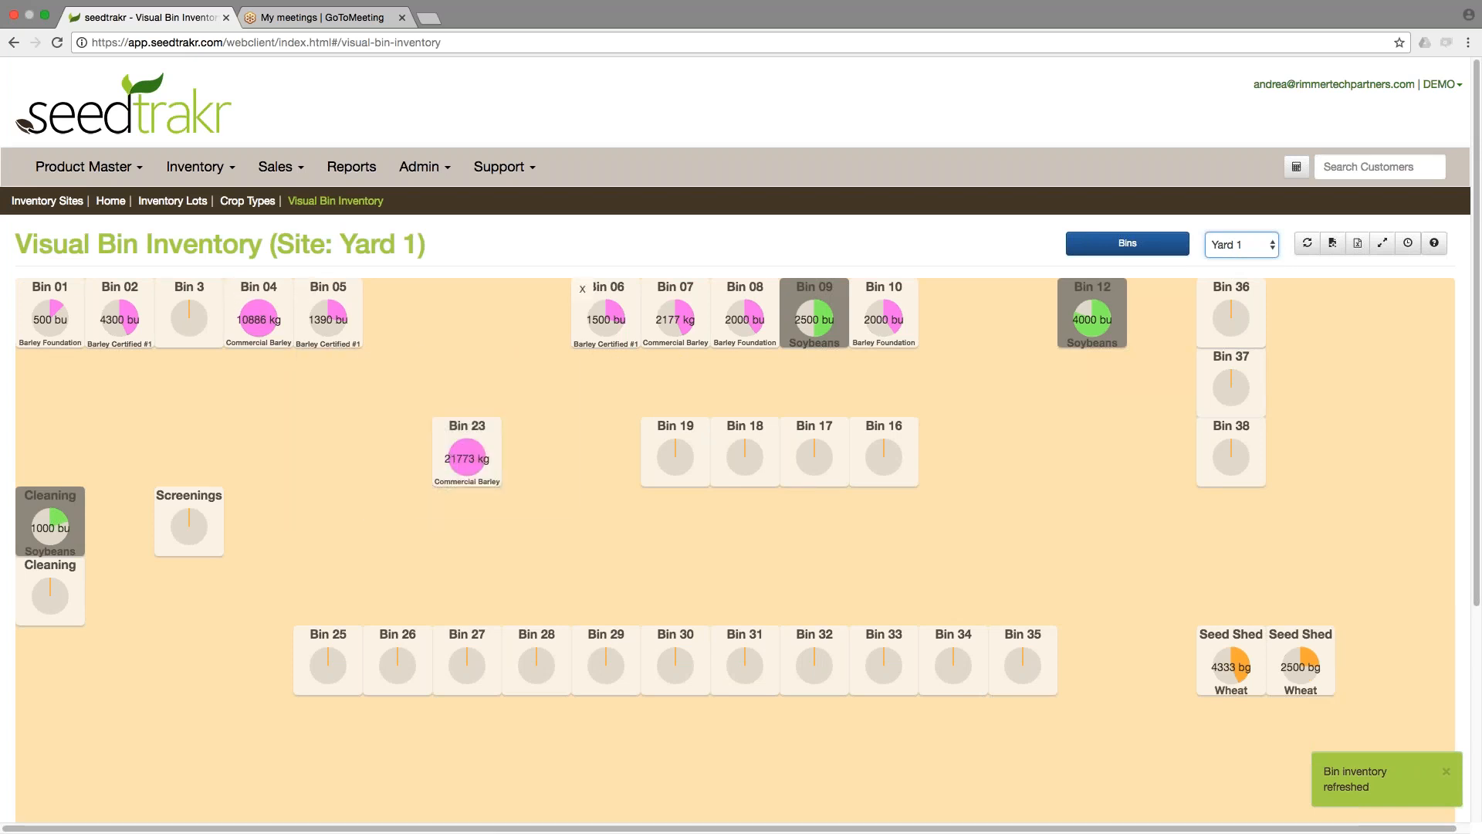
mouse_move(803, 294)
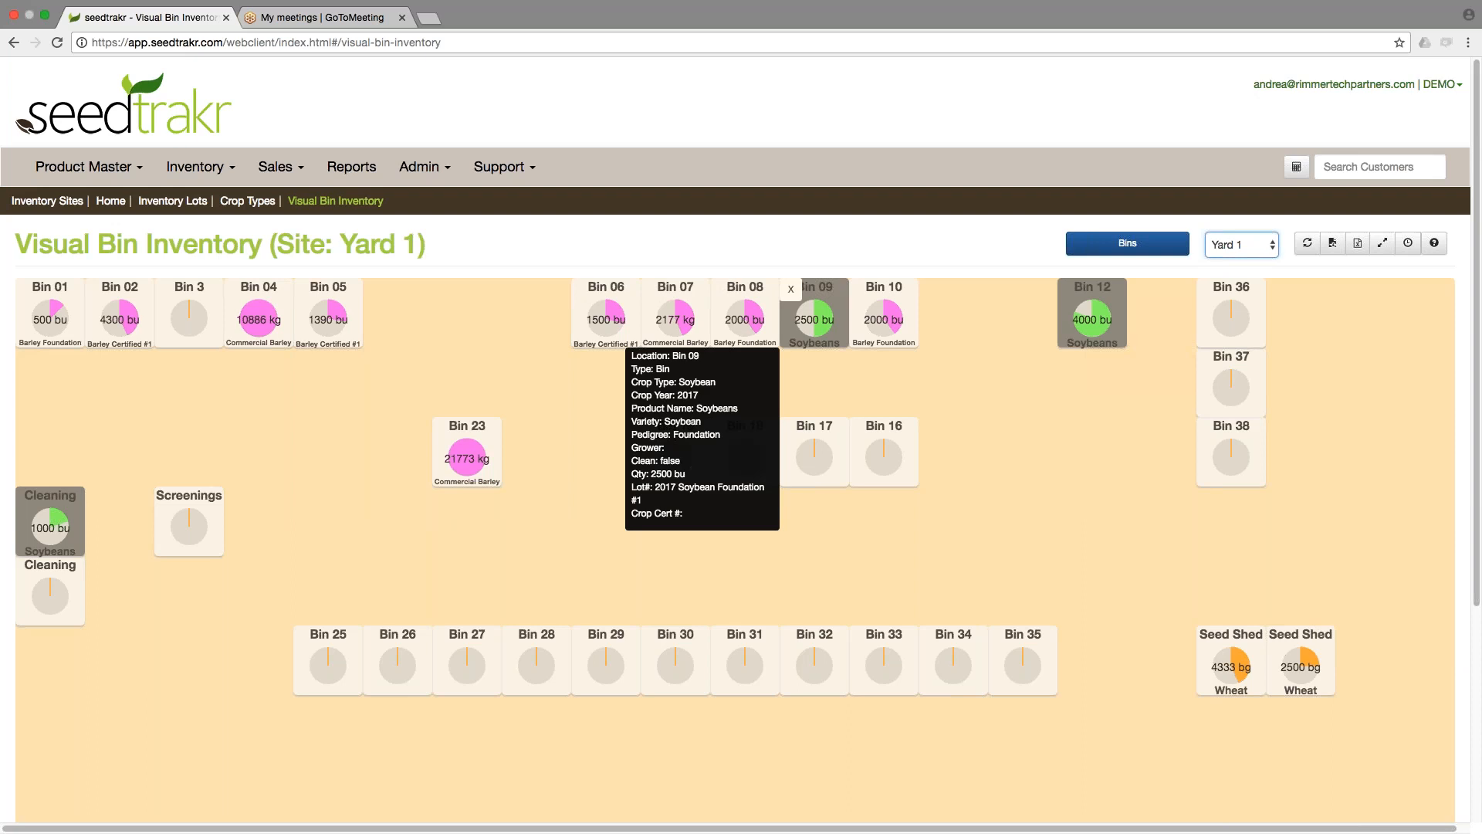
mouse_move(737, 297)
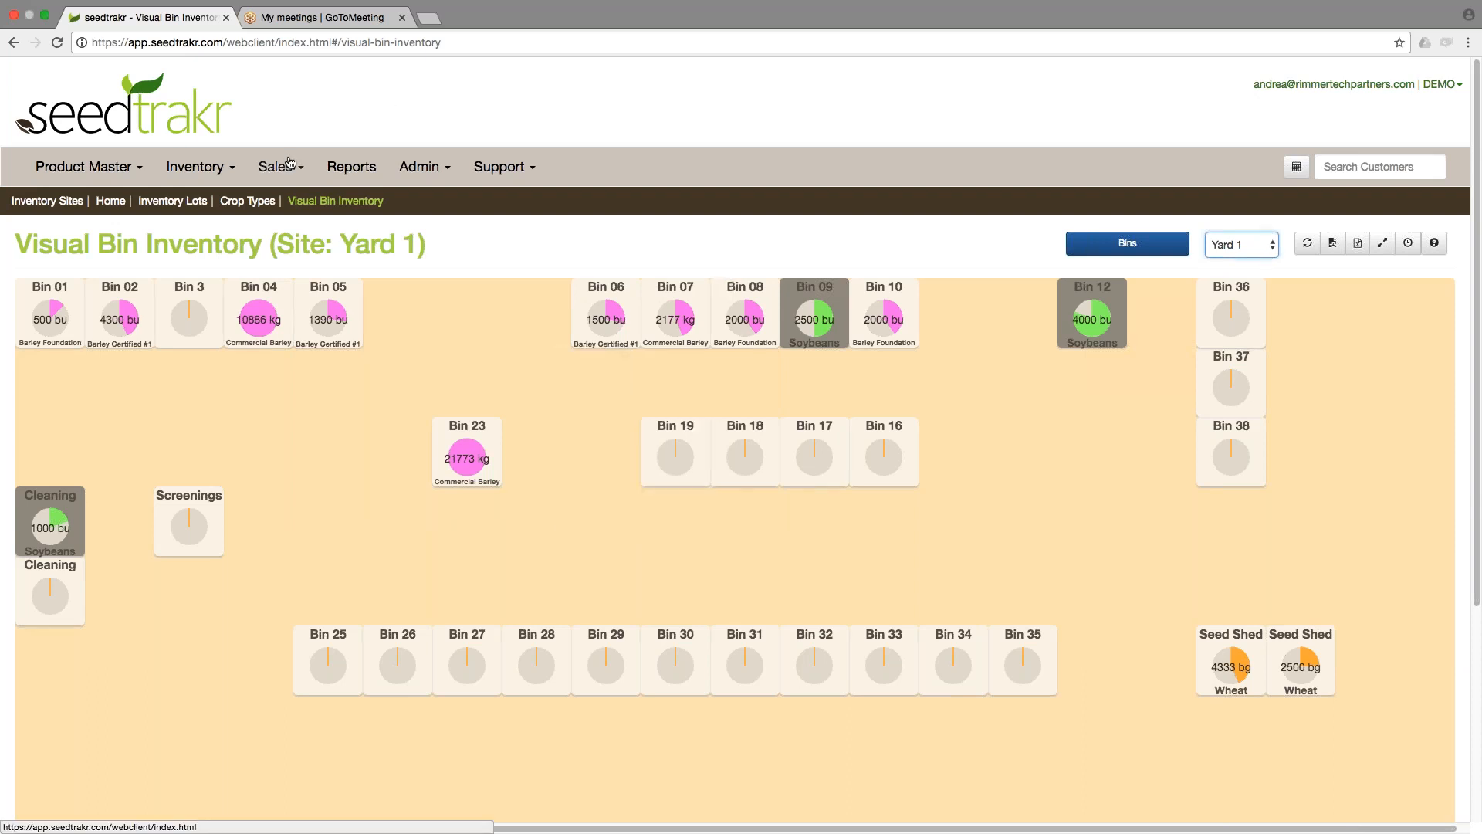
Open Inventory Sites and sort the list by VBI Order Seq ascending.
click(202, 170)
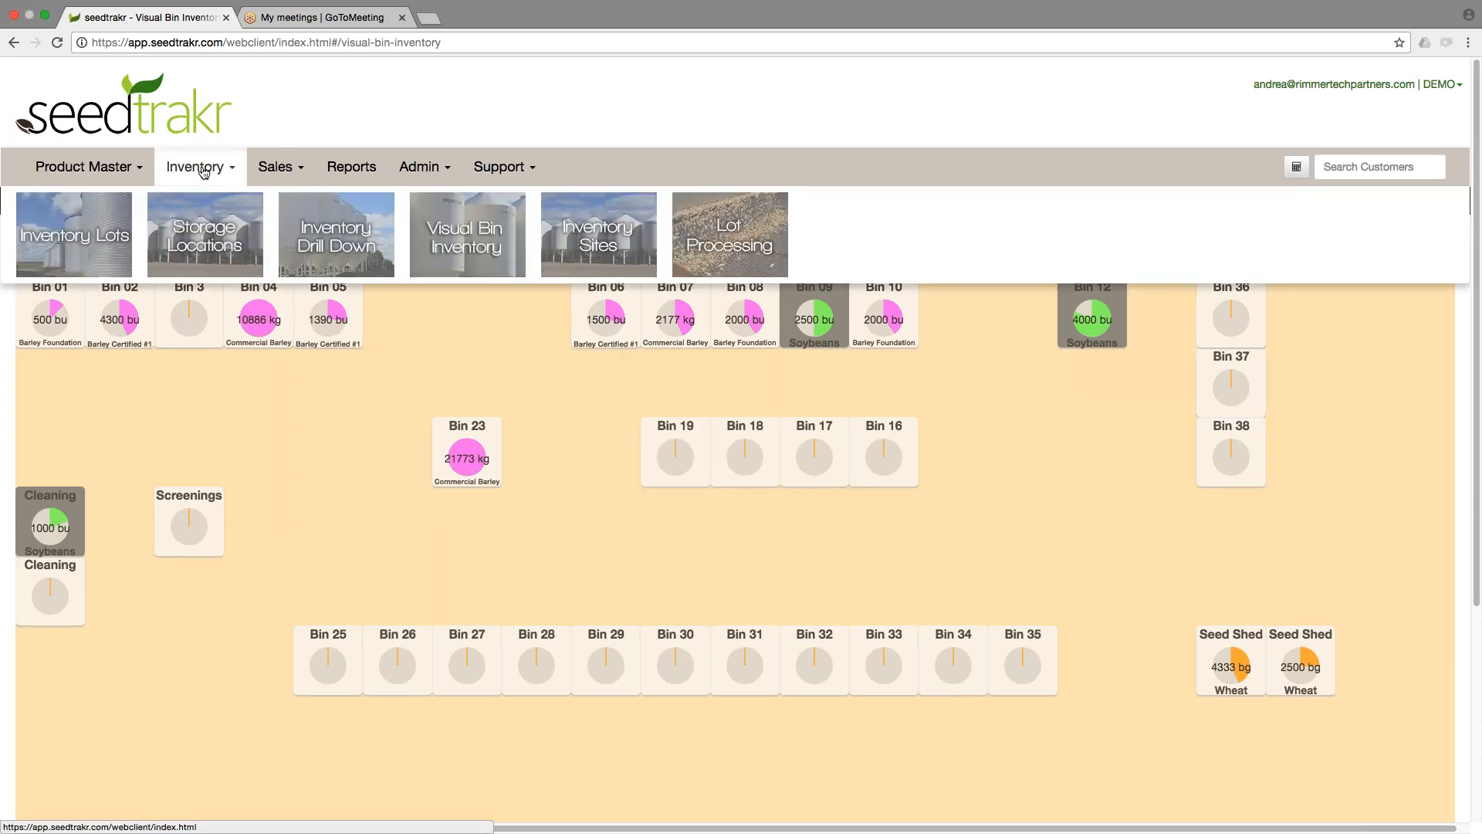
click(597, 244)
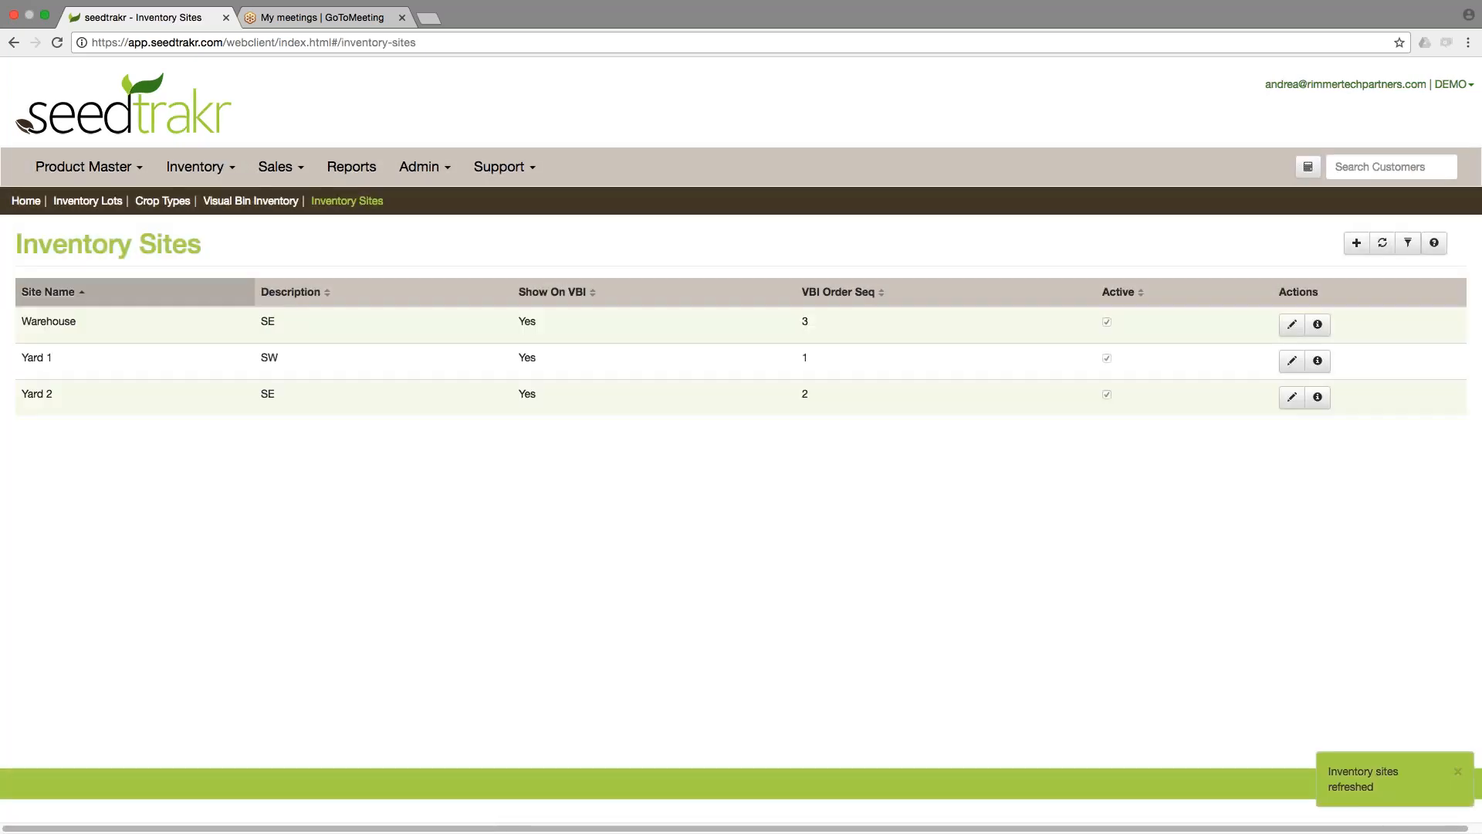
click(826, 299)
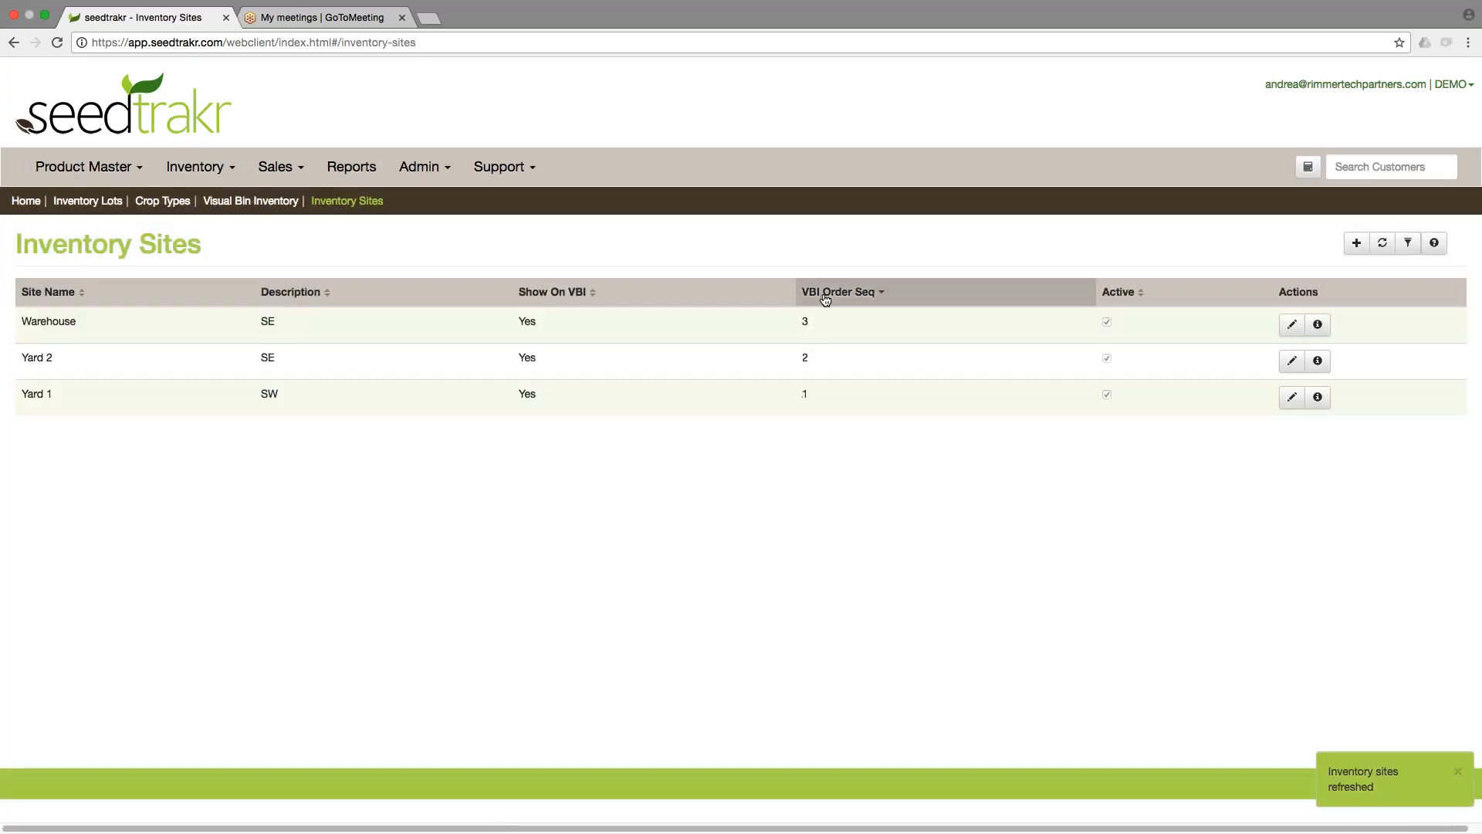
click(820, 297)
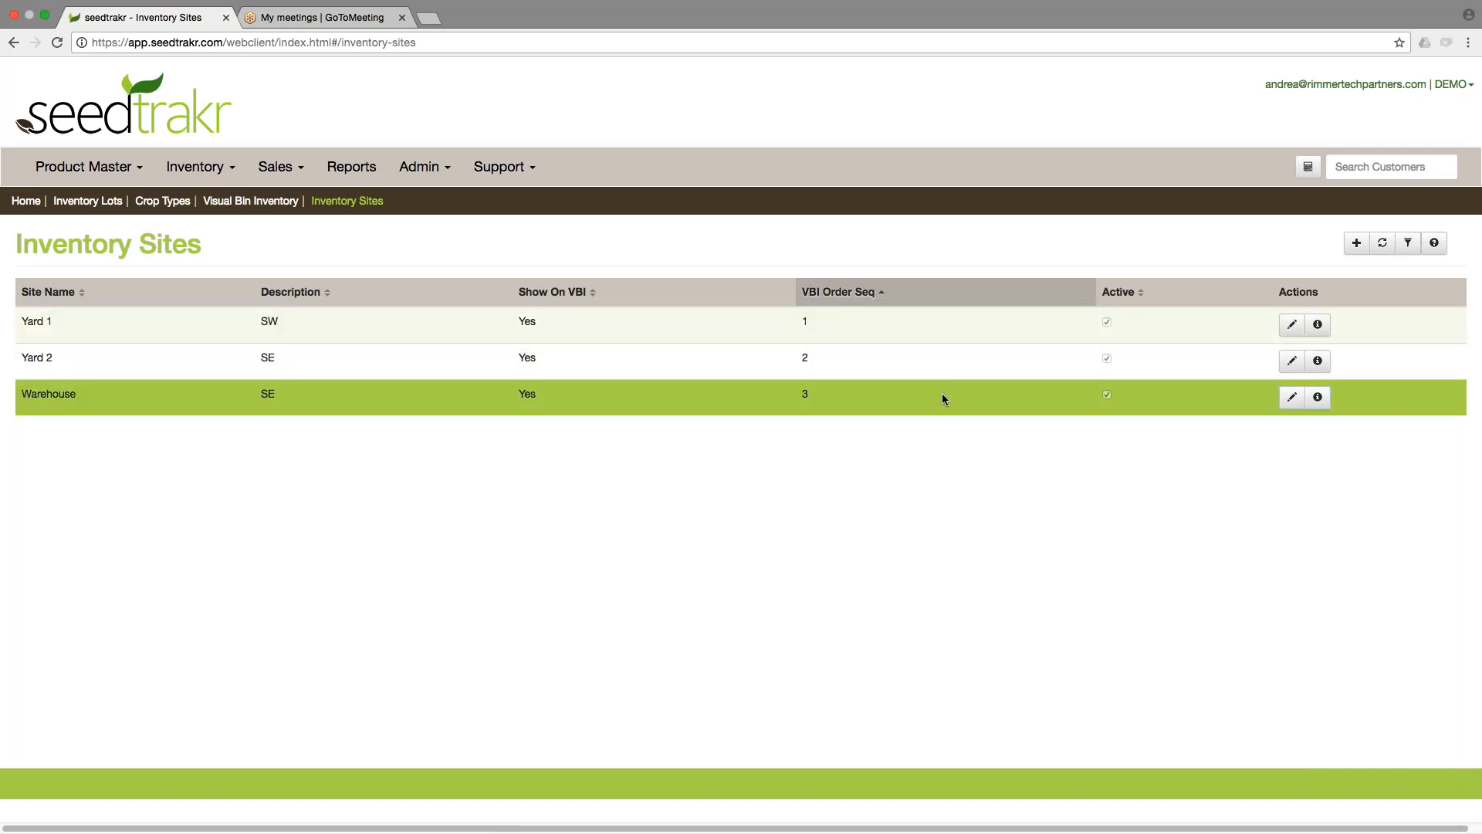
Add a new inventory site named Webinar Site with description SE.
click(1356, 244)
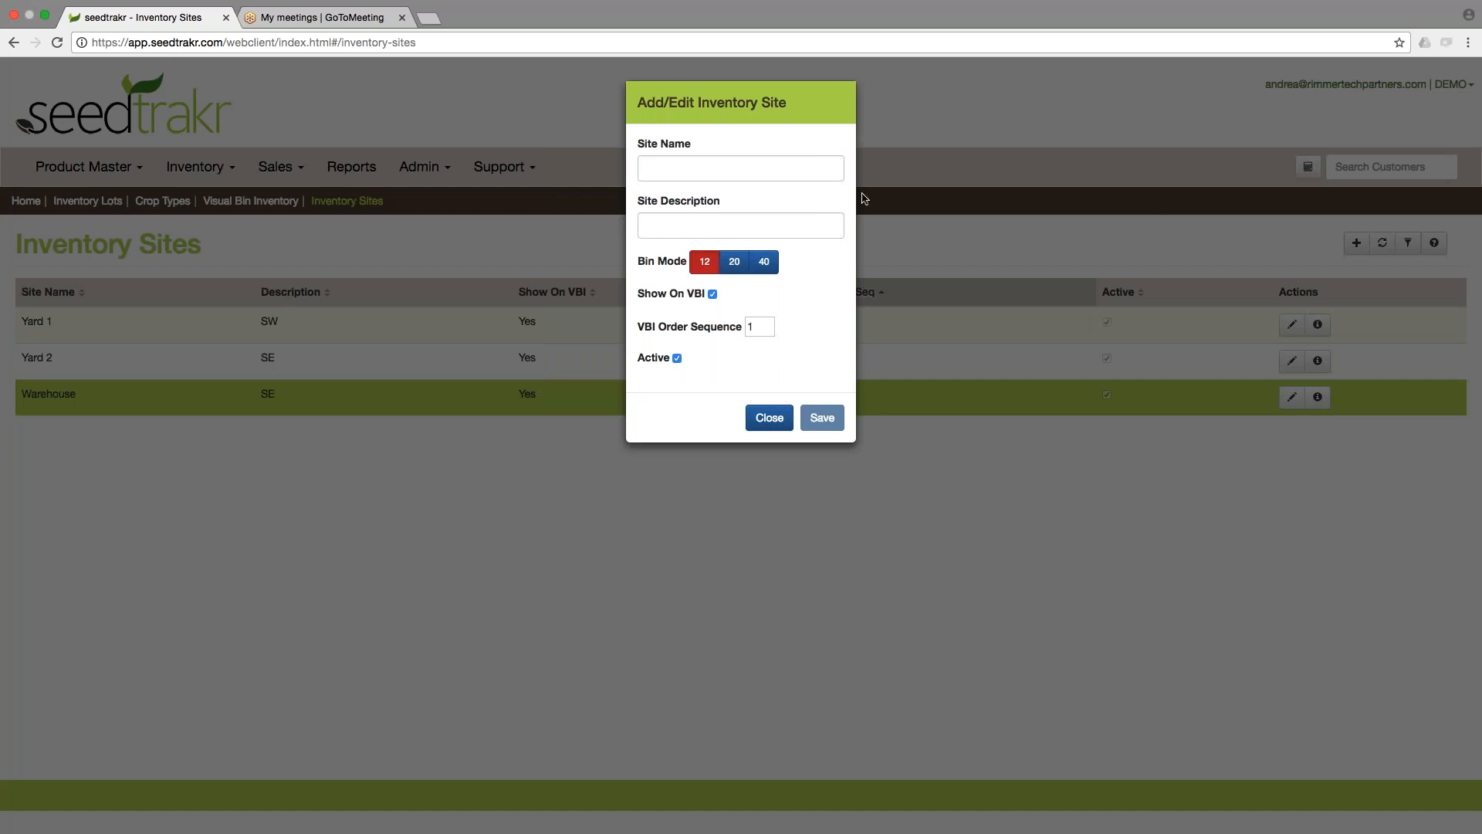
click(779, 169)
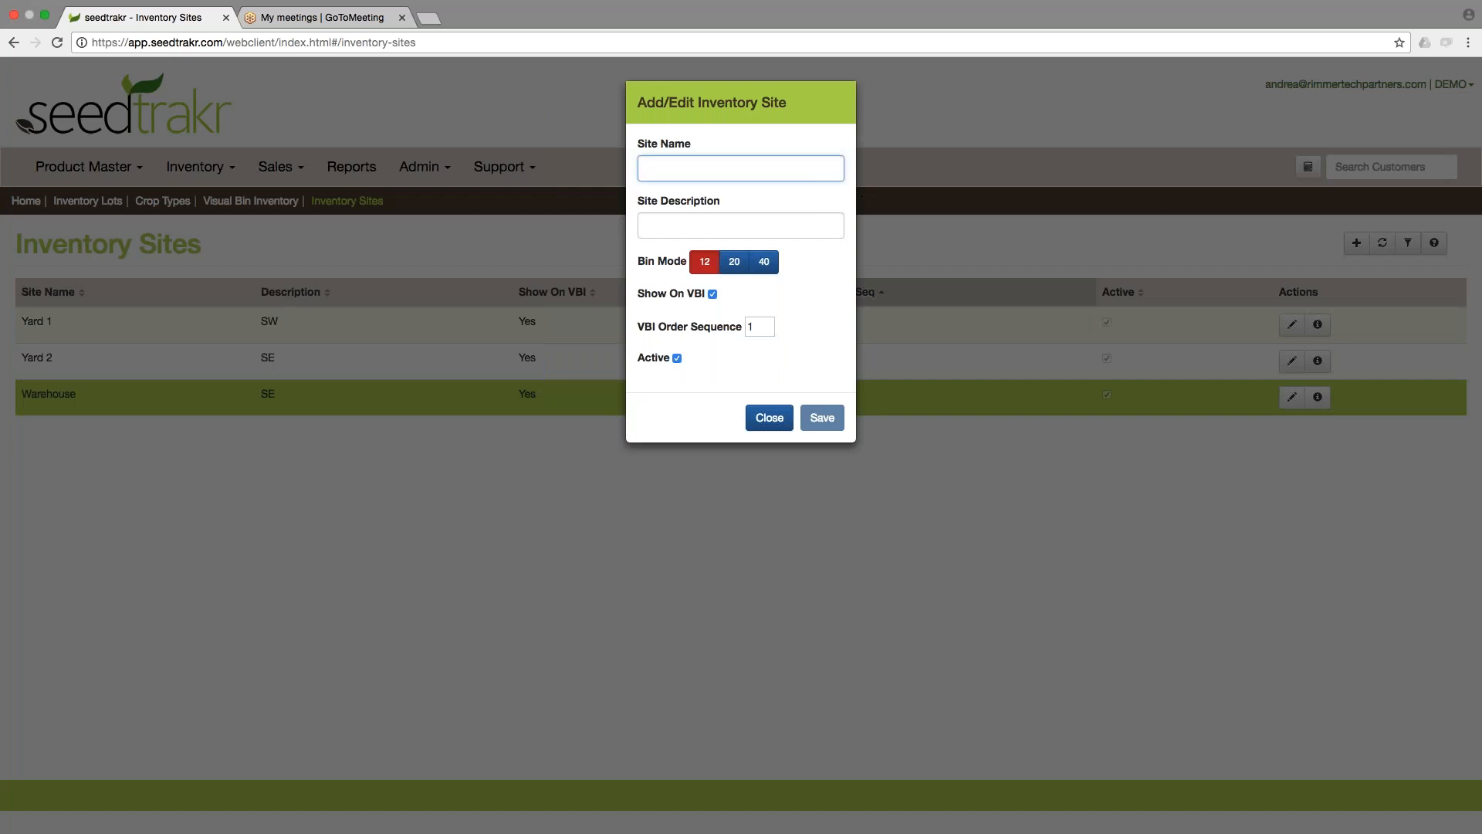
text(t)
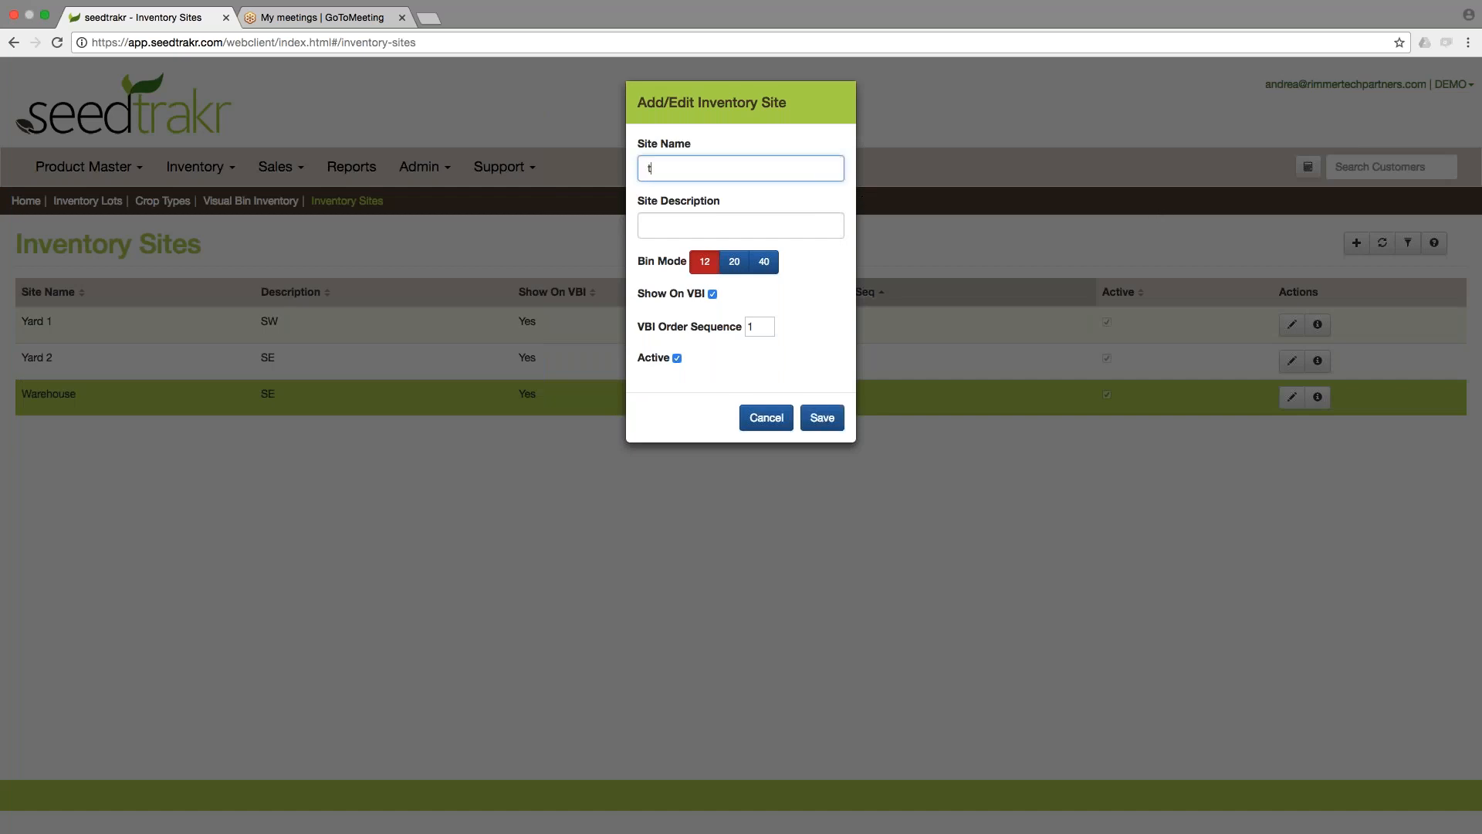
key(BackSpace)
text(Webinar Site)
click(737, 227)
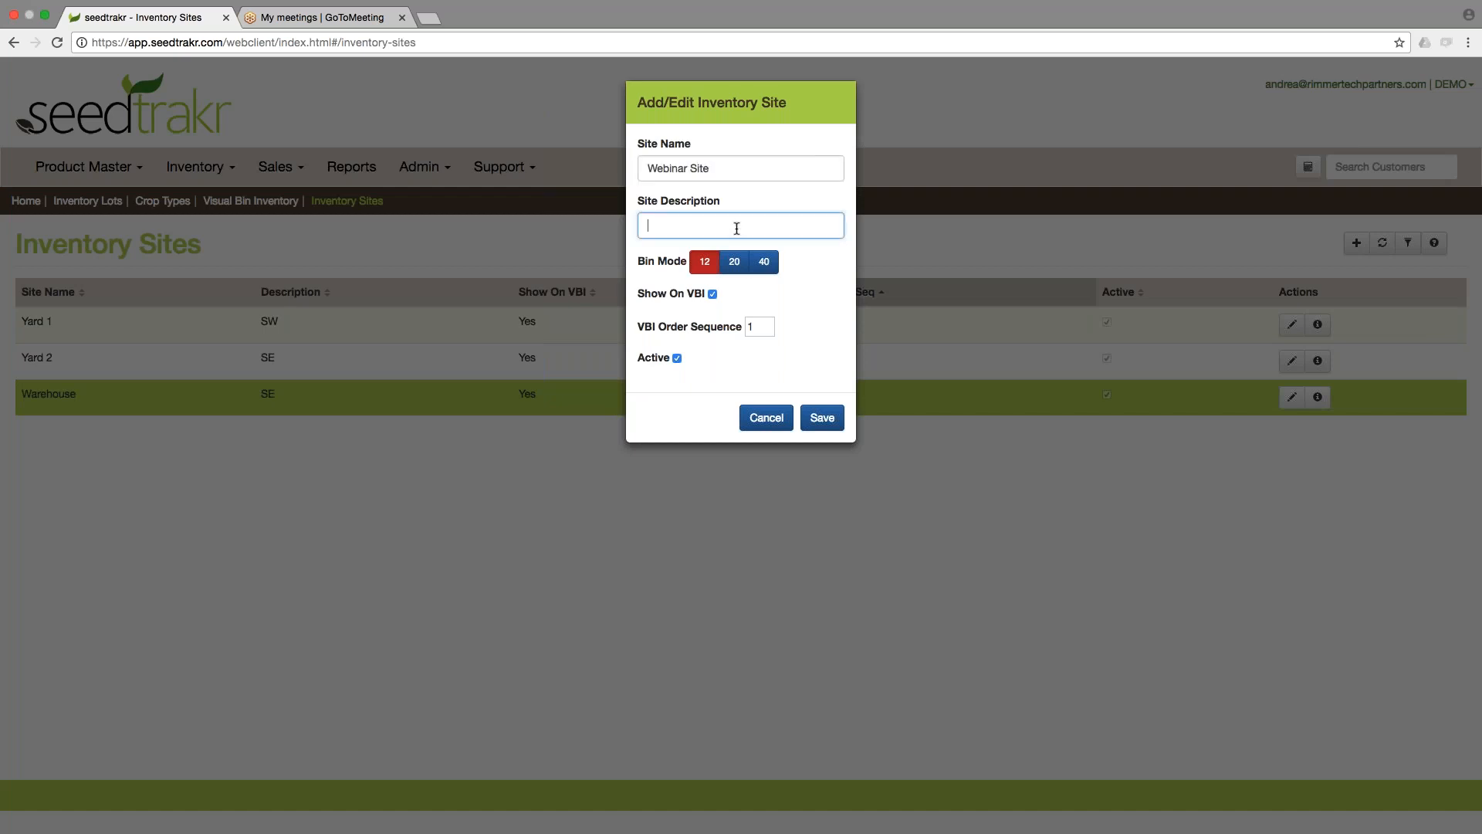
text(SE)
Set the new site's bin mode to 40.
click(735, 265)
click(765, 265)
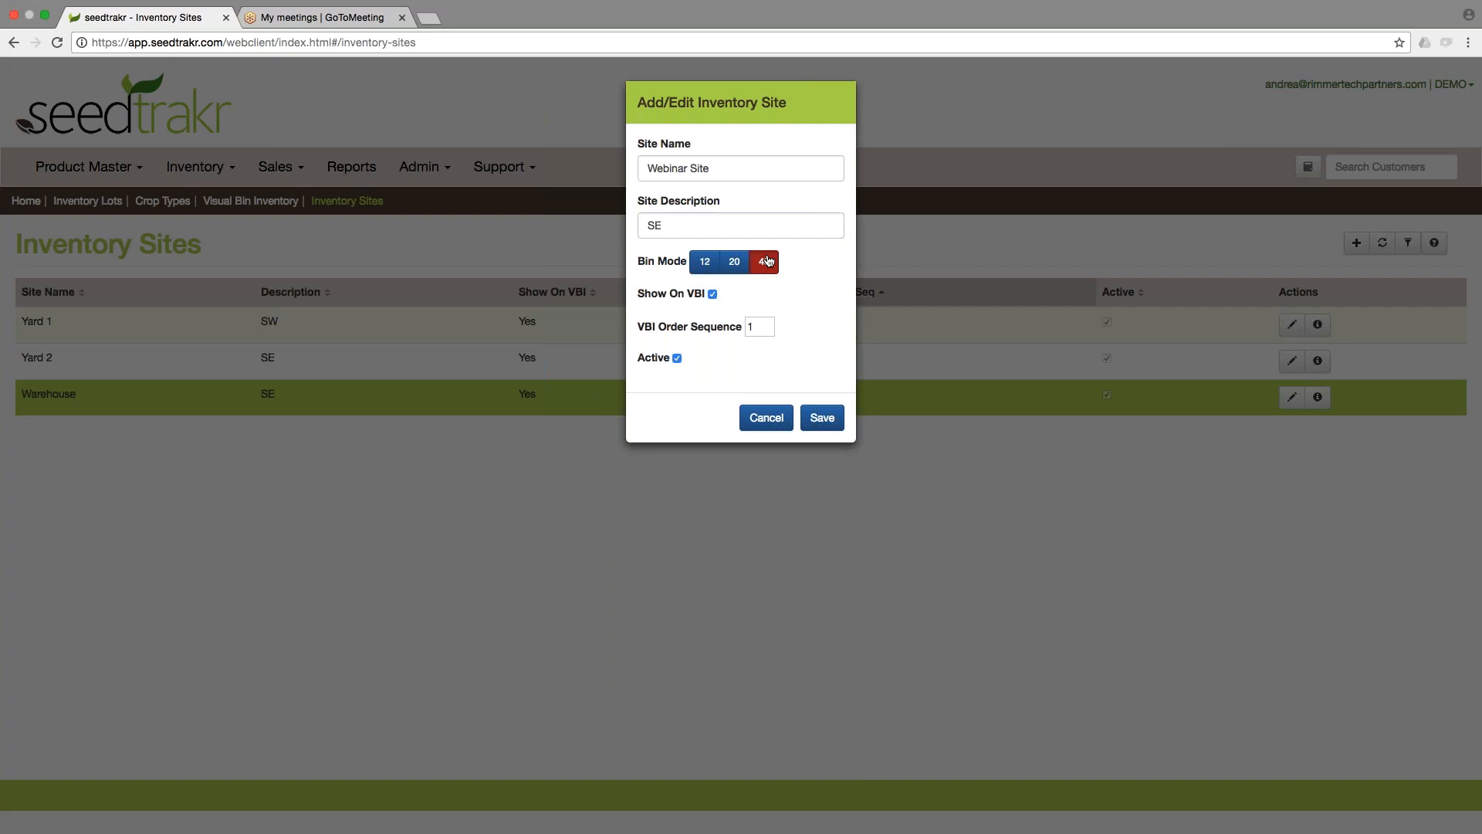
click(706, 264)
click(735, 263)
click(764, 263)
Set the VBI order sequence to 4 and save the site.
click(772, 326)
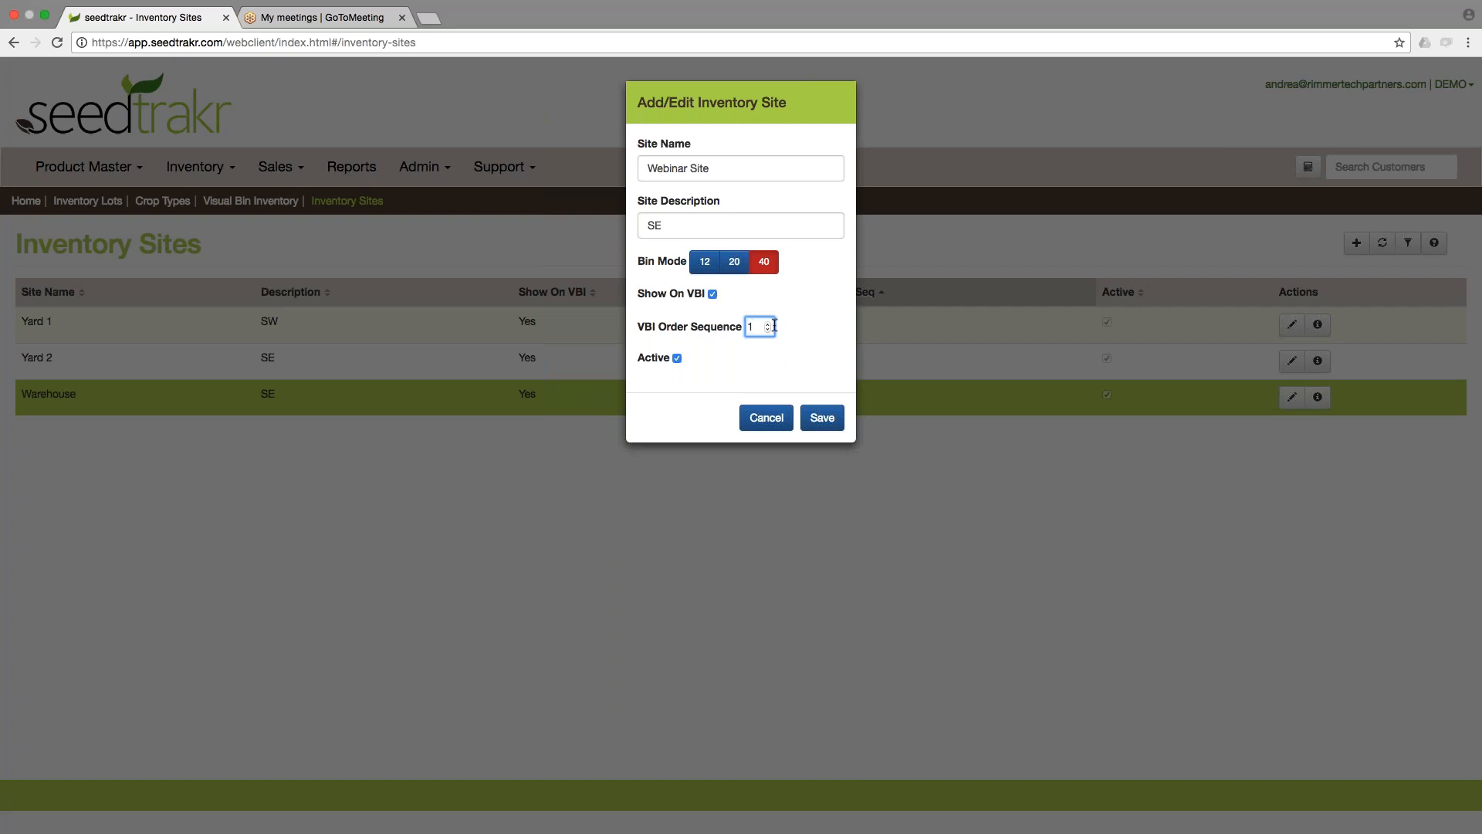
key(super+a)
text(4)
click(821, 418)
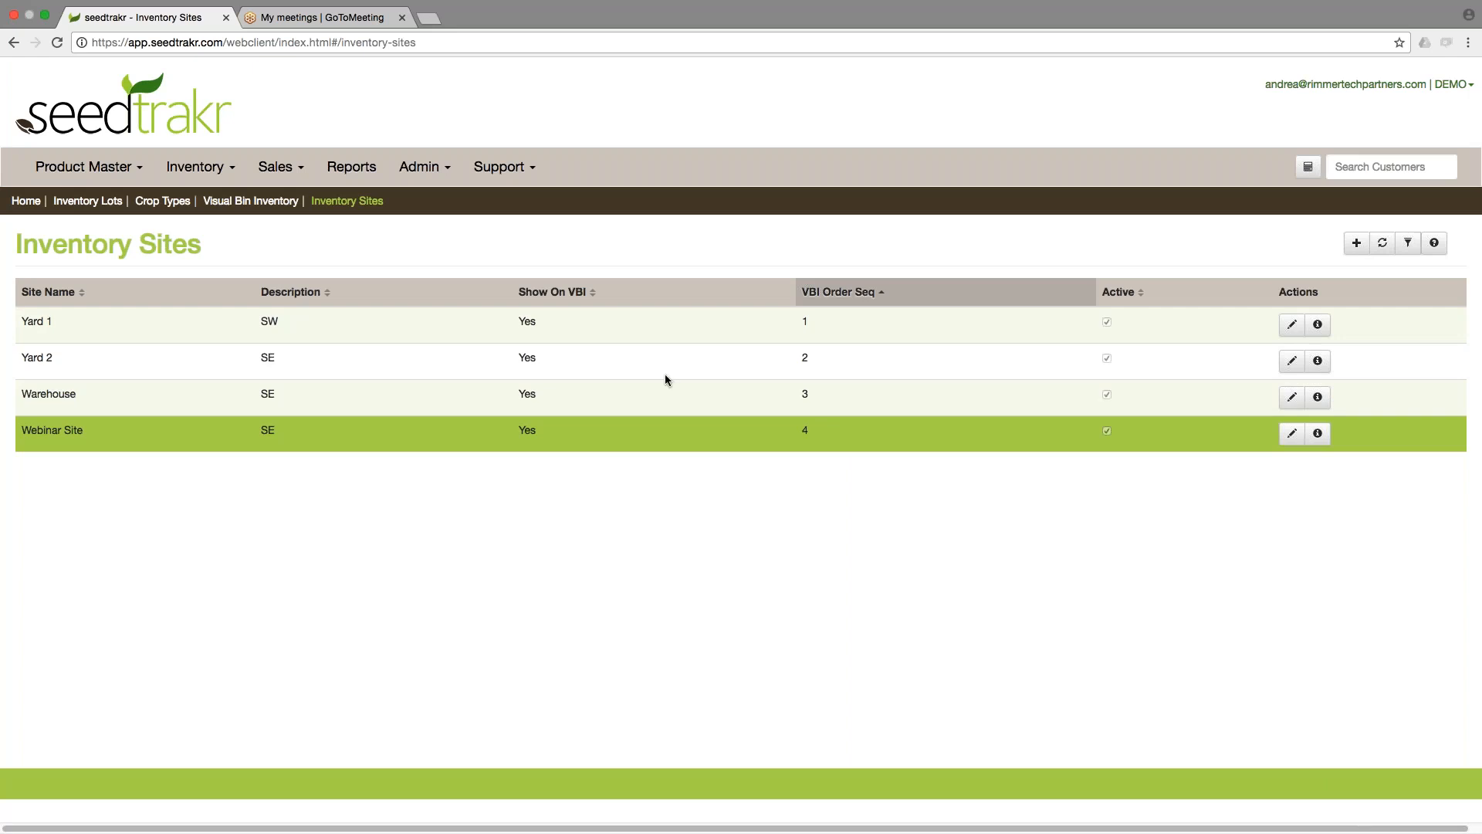
Open Visual Bin Inventory and display the new Webinar Site.
click(253, 202)
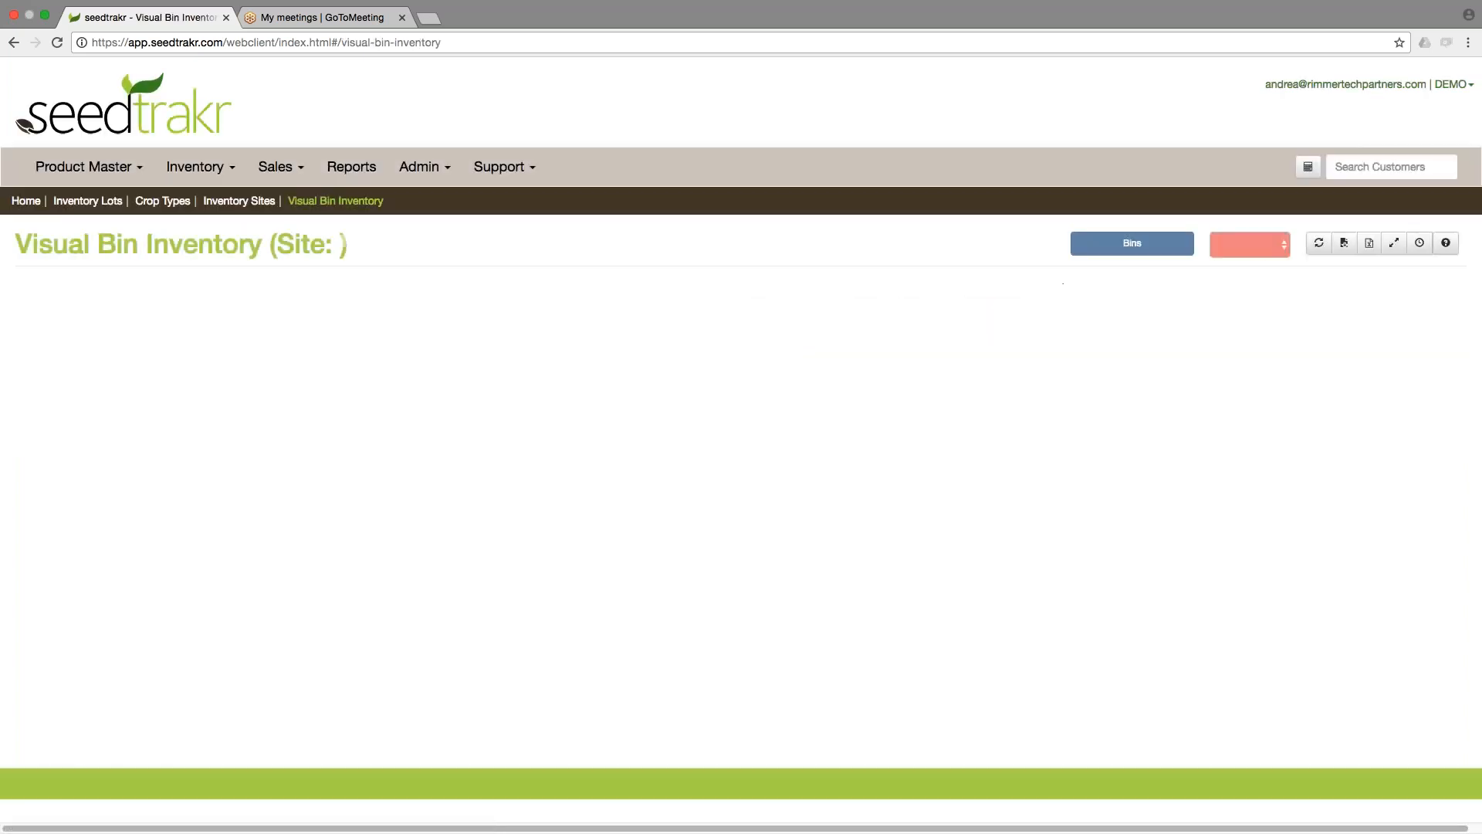
click(1235, 246)
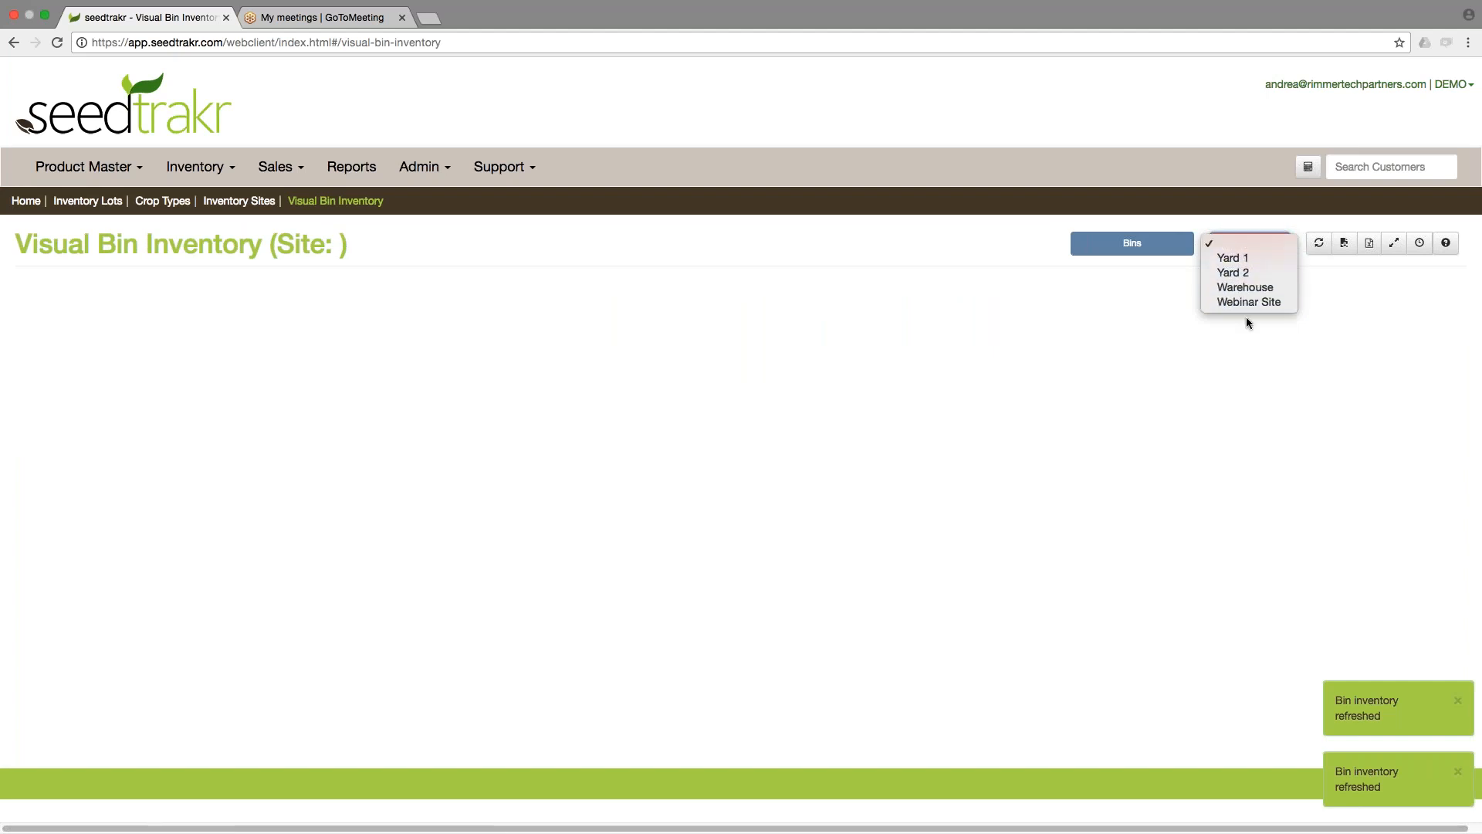
click(1254, 303)
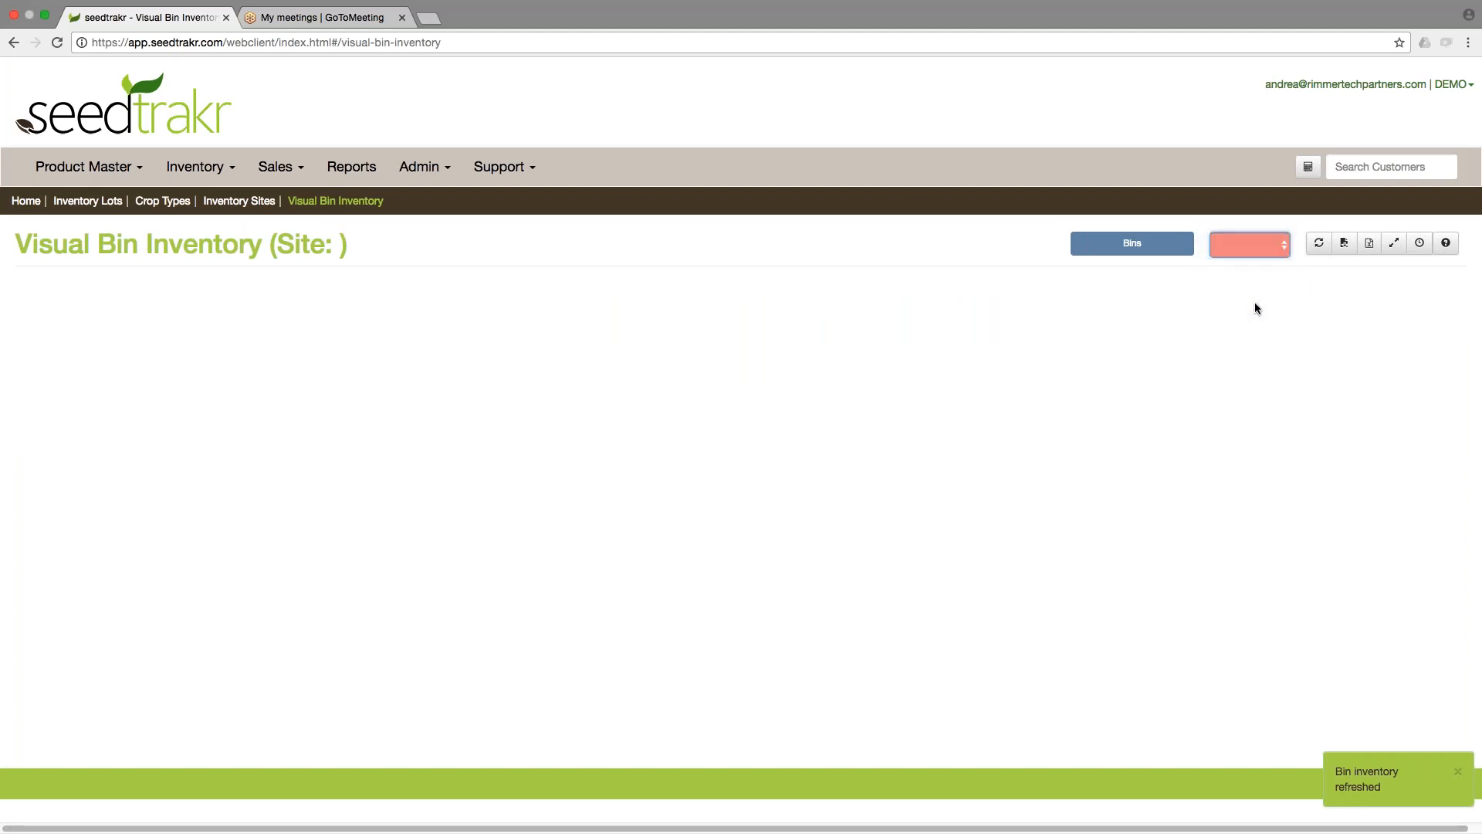
Switch the visual bin inventory to the Warehouse site and then to Yard 1.
click(1249, 247)
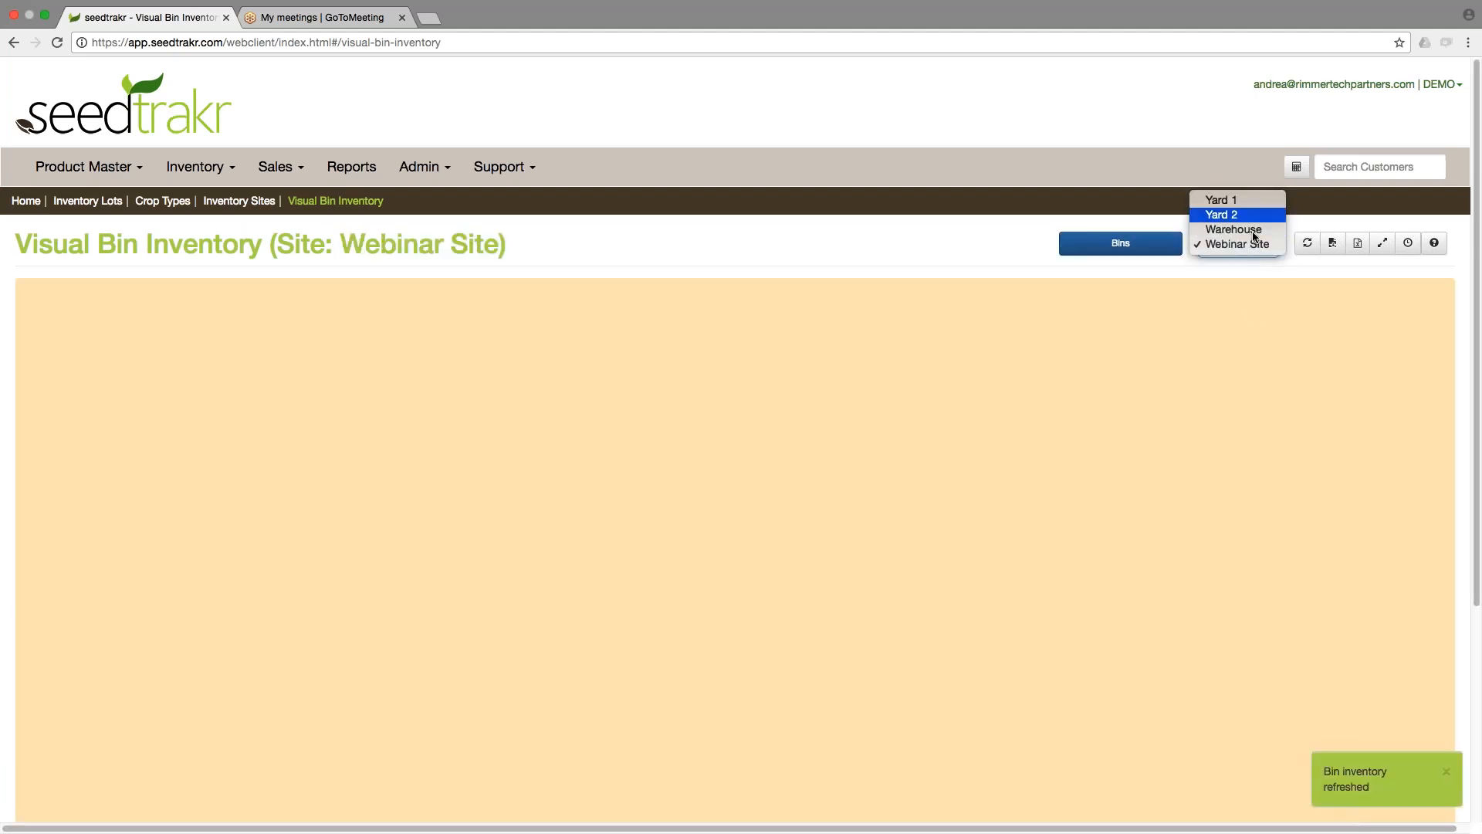
click(1255, 231)
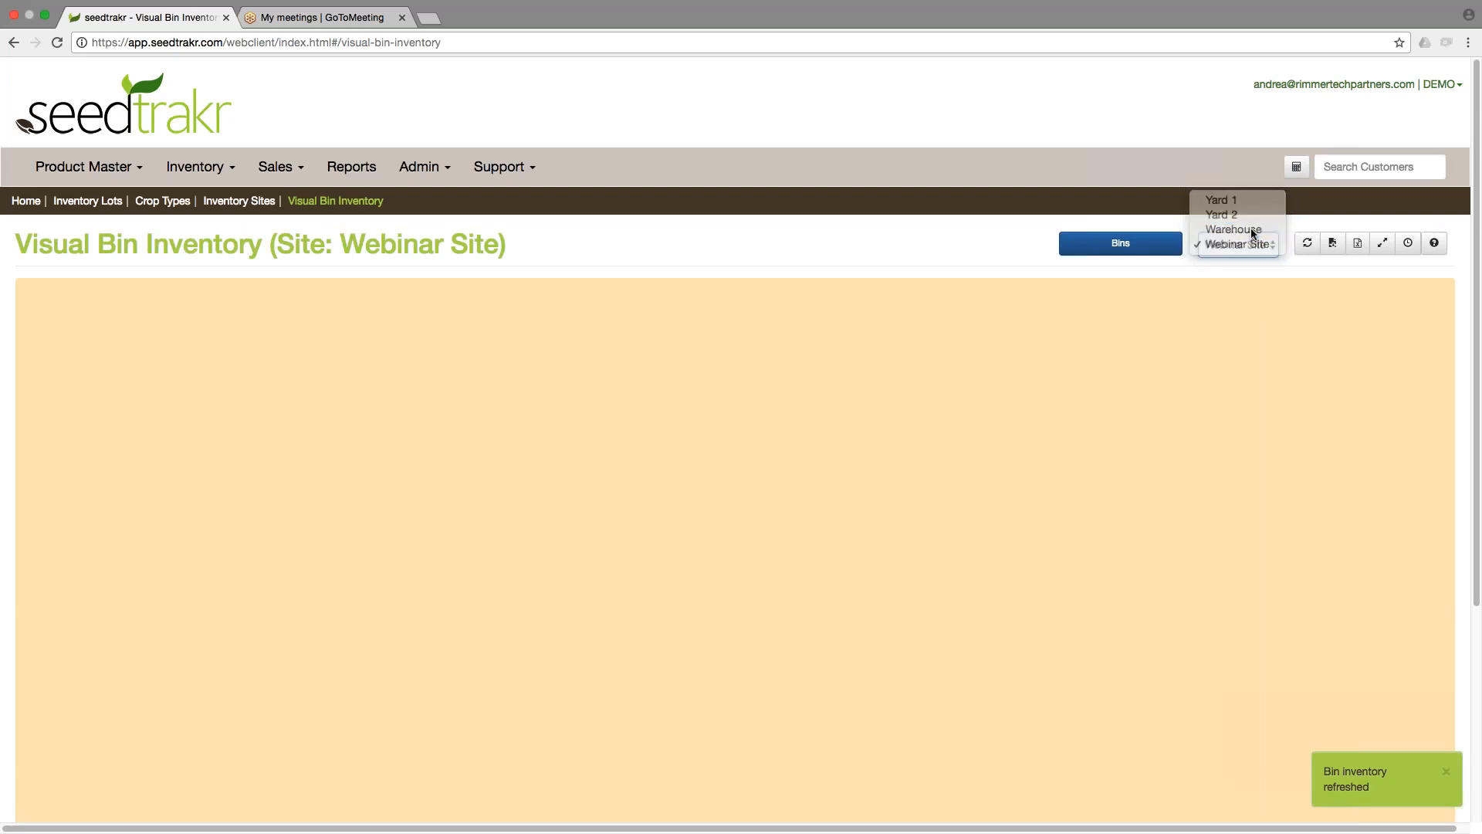
click(1253, 249)
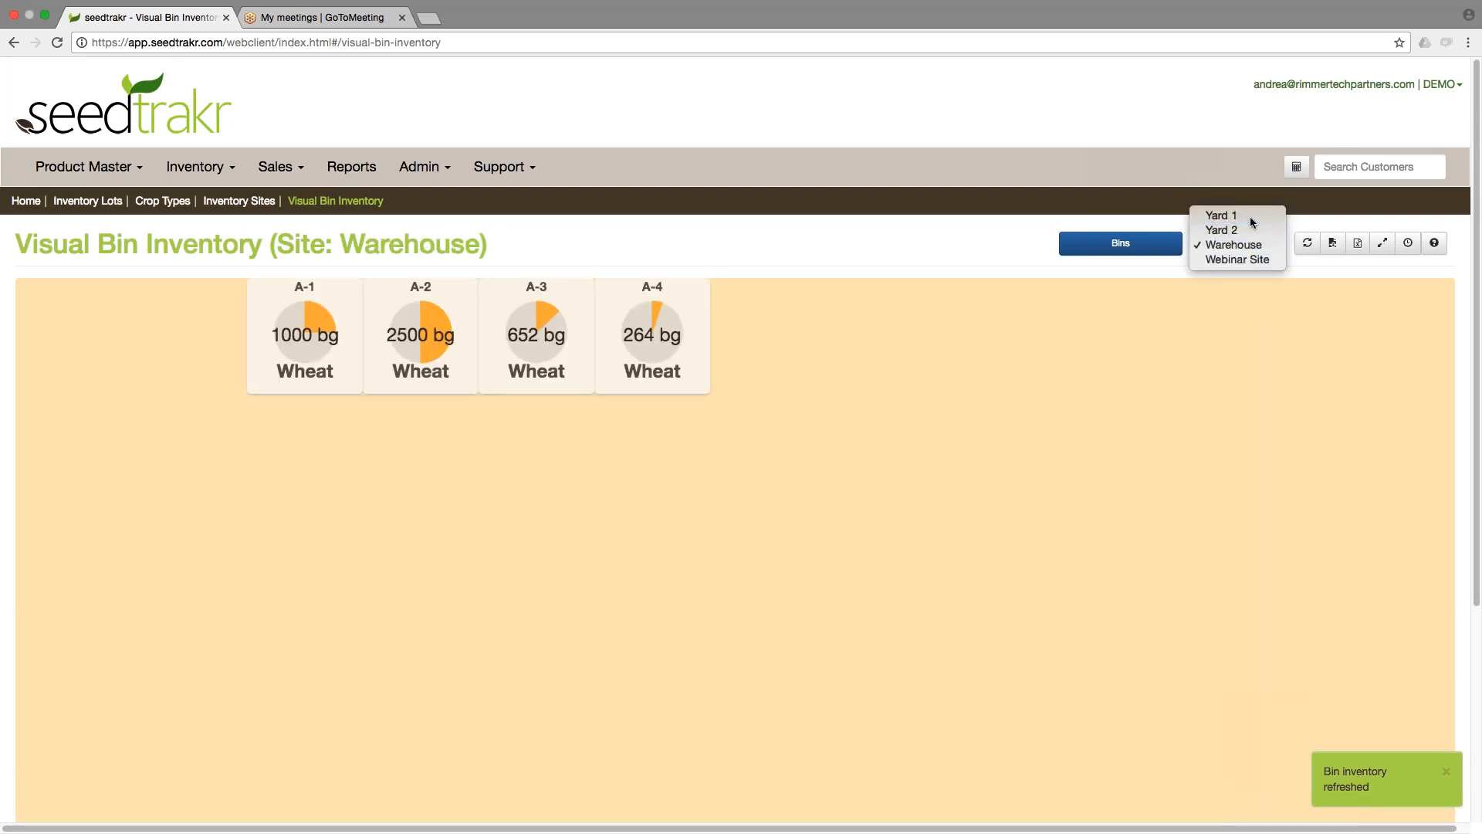
click(1249, 216)
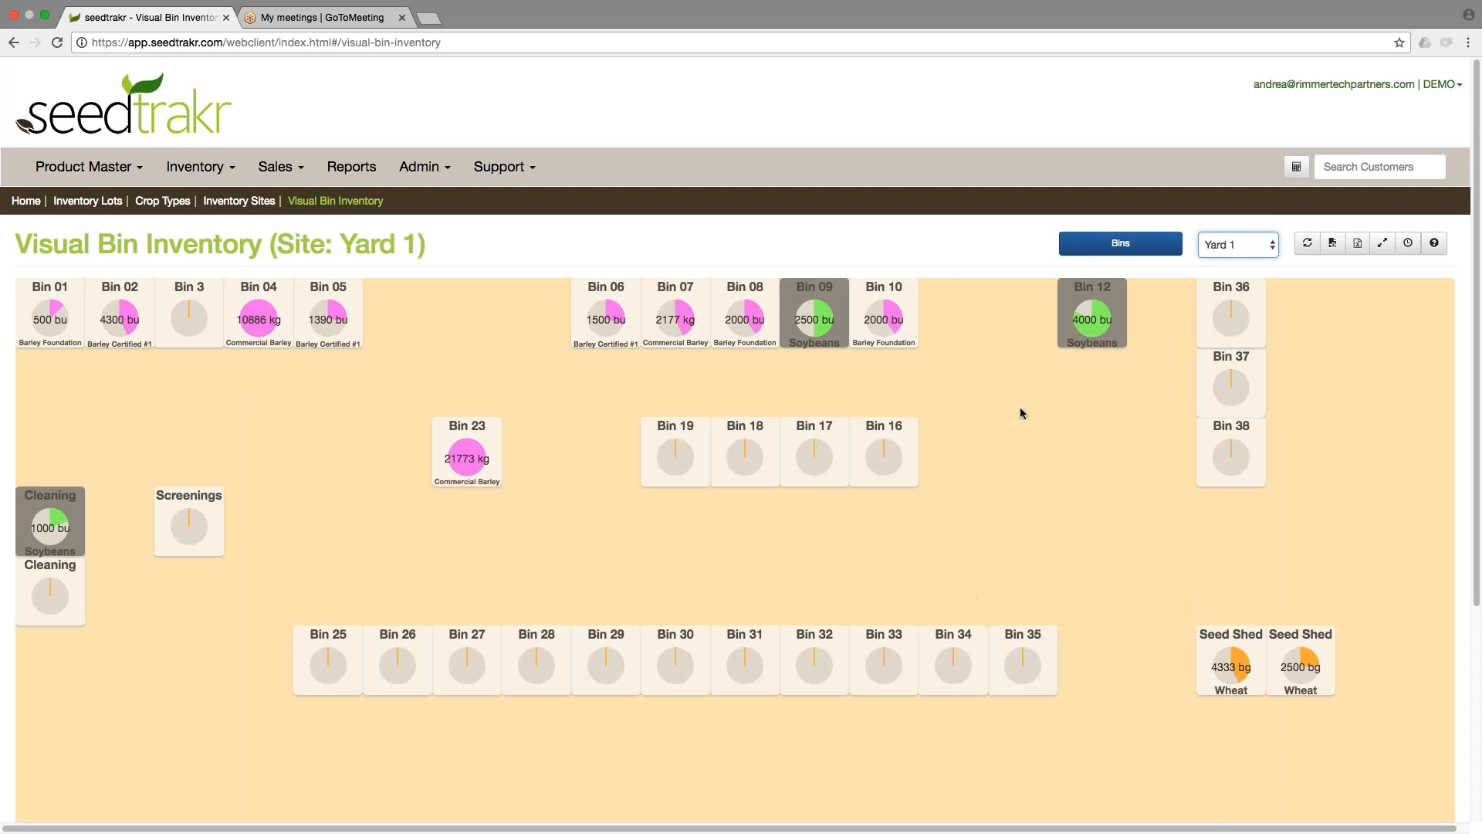
Show the list of bins available for the Yard 1 site.
click(1123, 245)
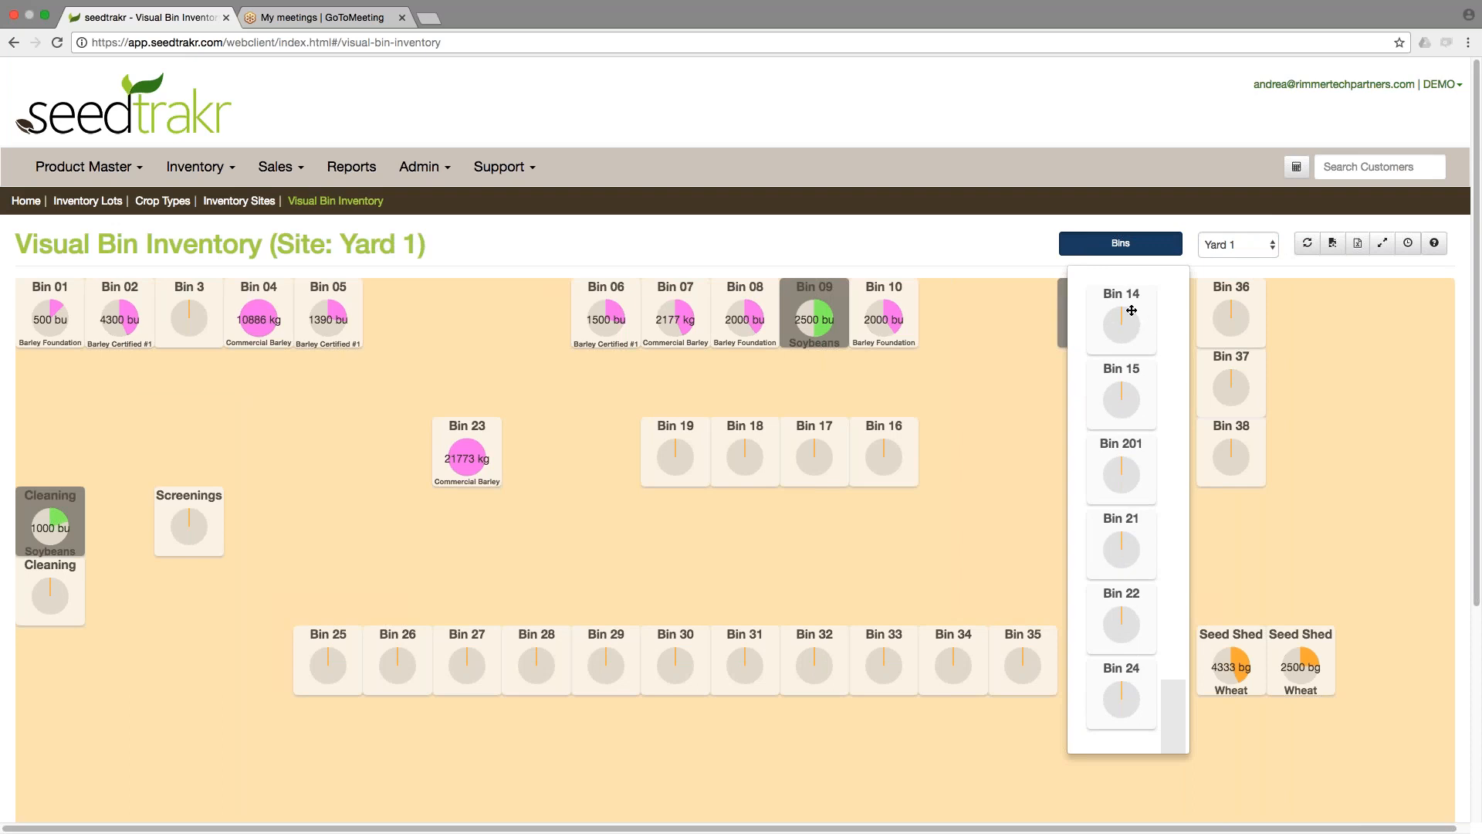
click(1238, 246)
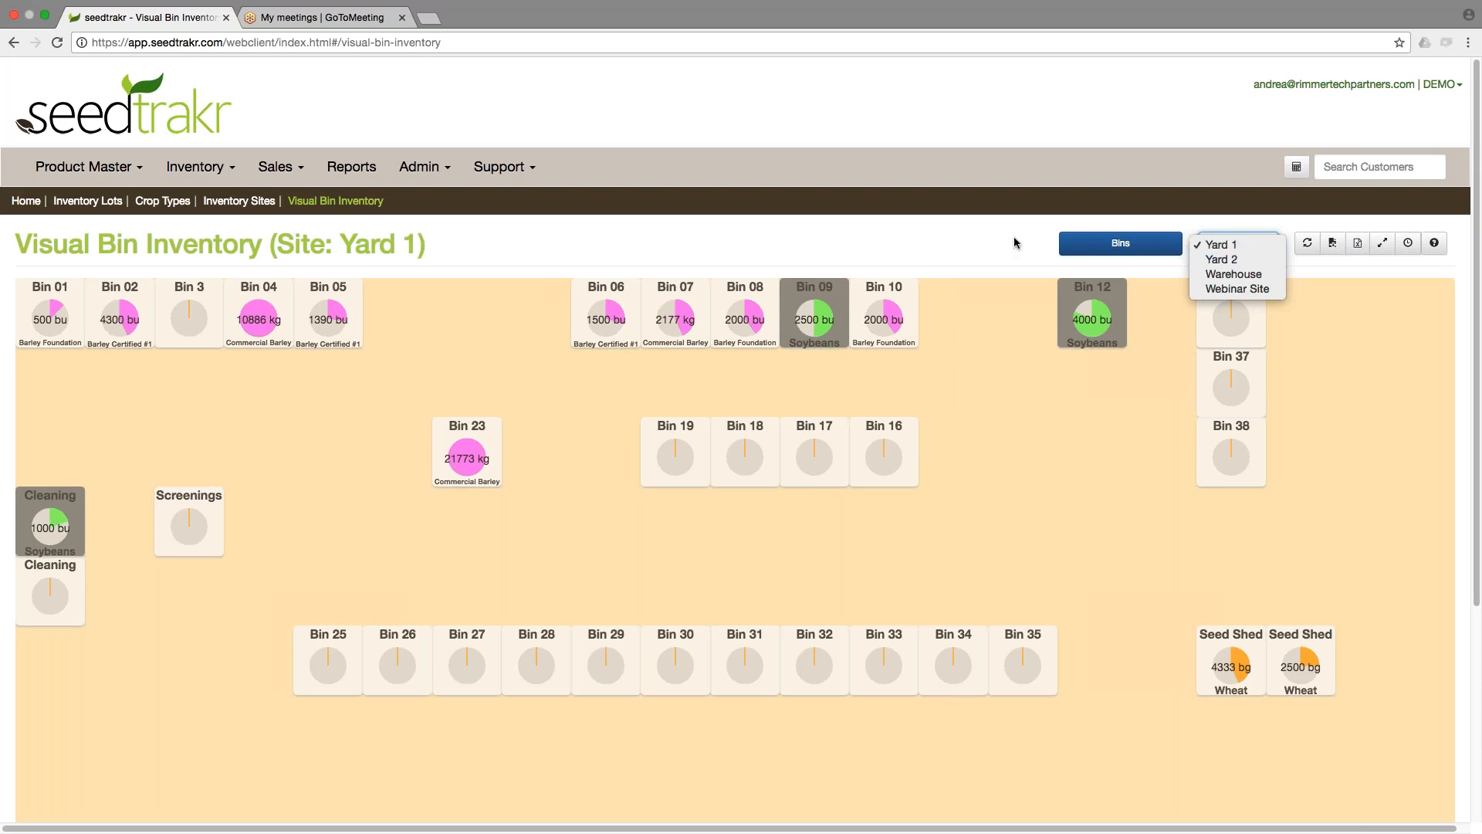
click(971, 240)
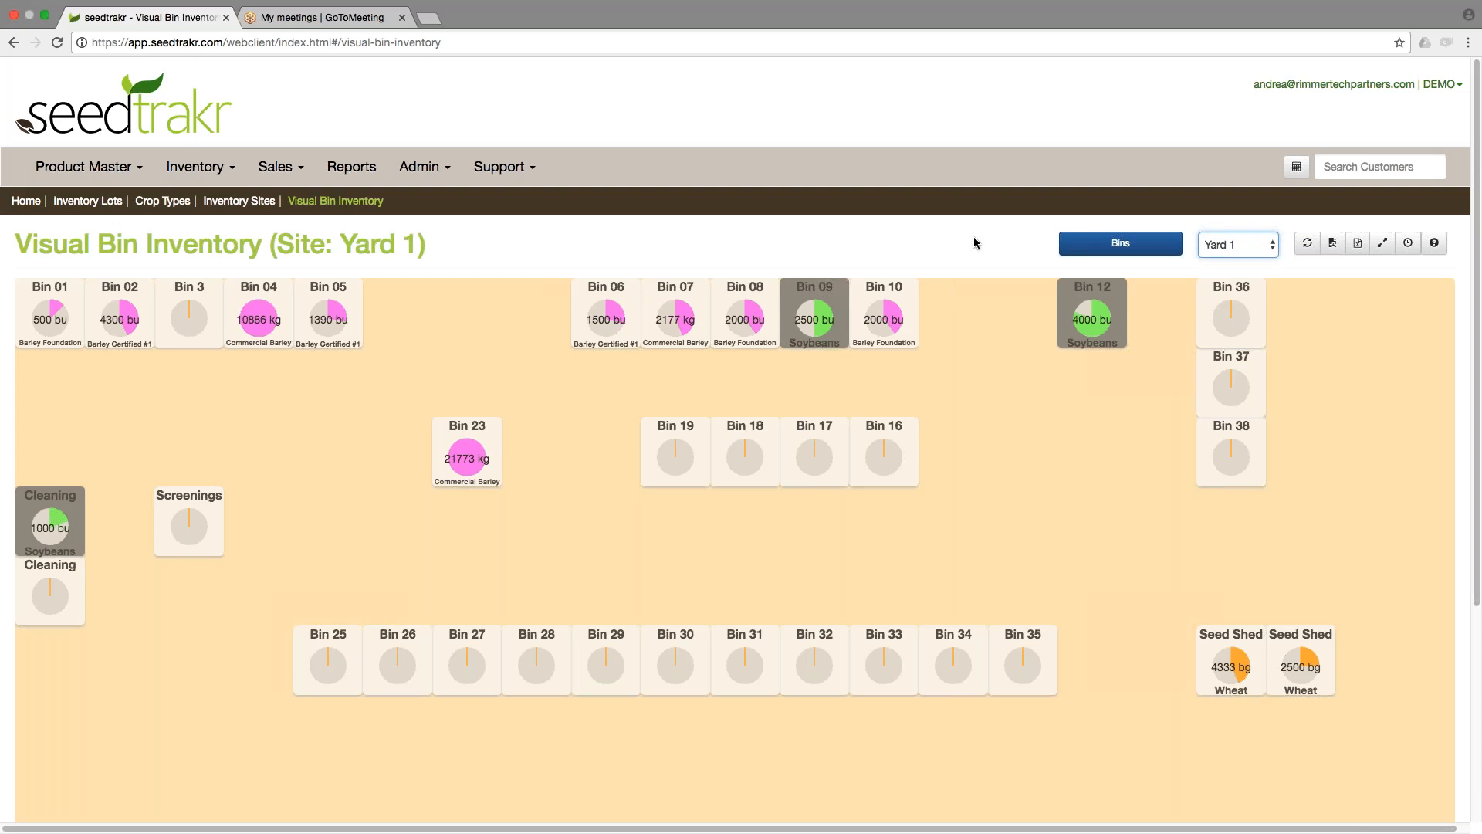
Open Storage Locations, start a new storage location to review its site choices, and close the dialog.
click(204, 172)
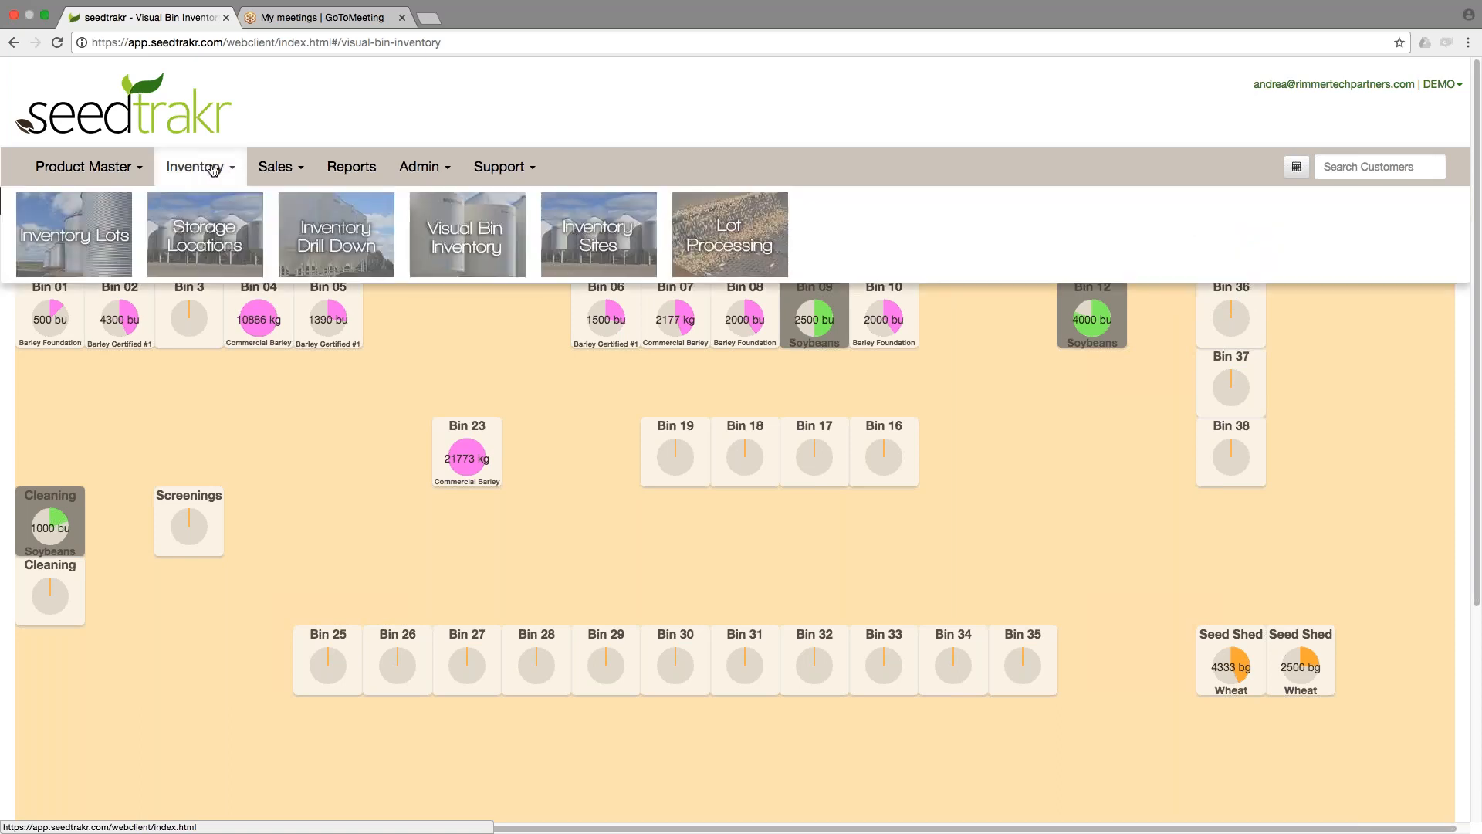
click(224, 247)
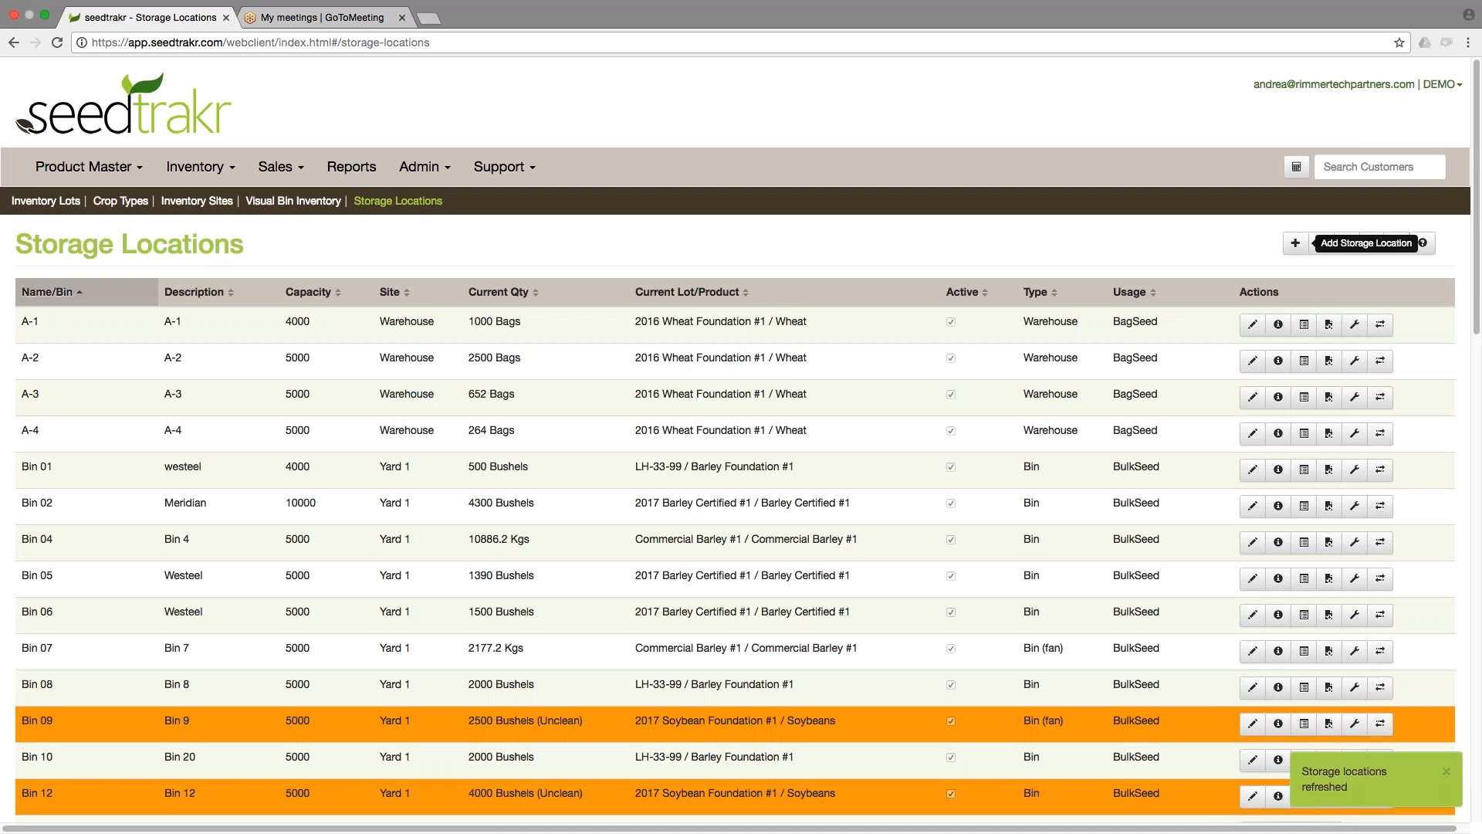
click(1296, 244)
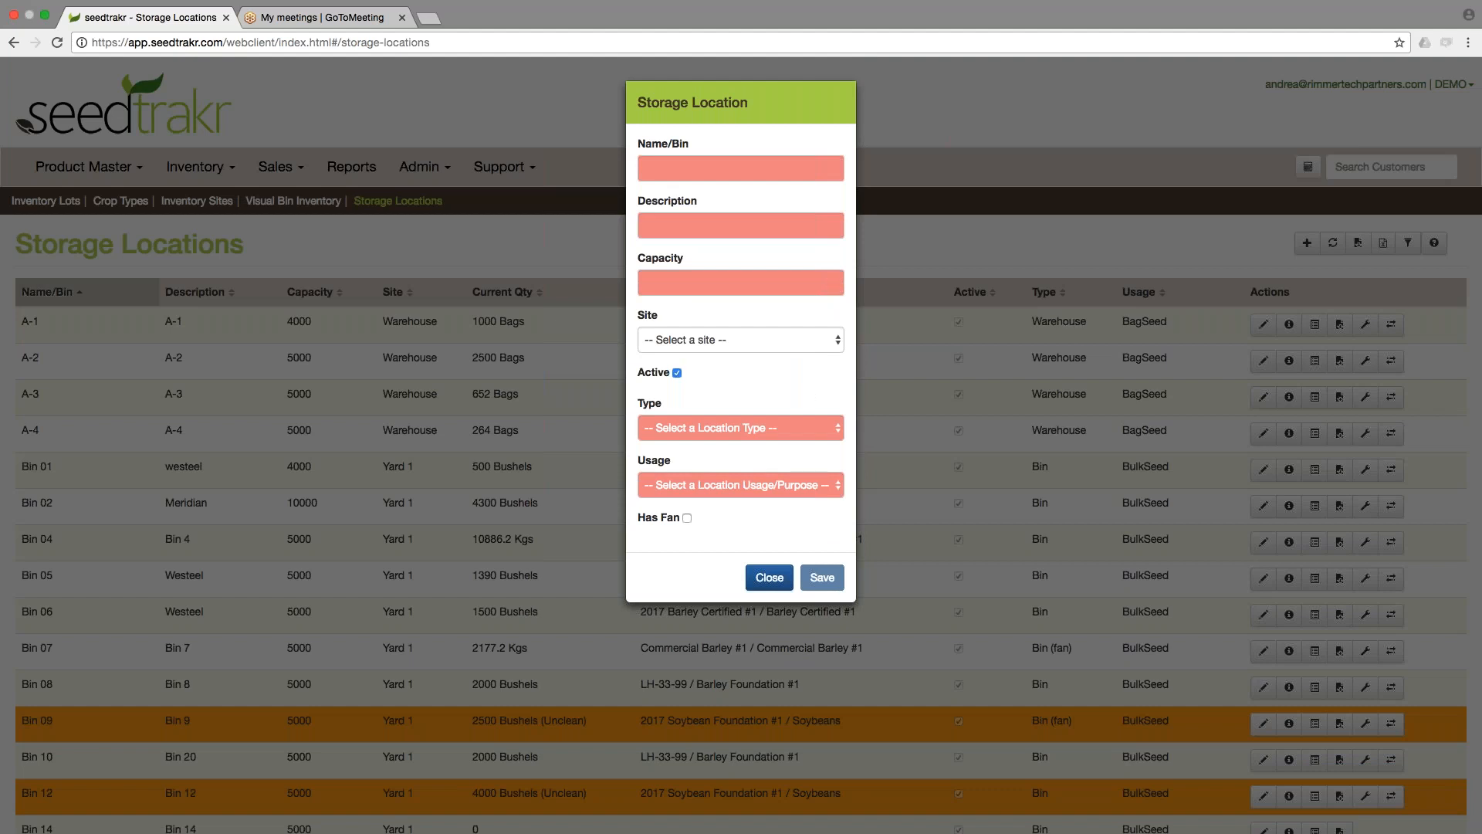
click(689, 344)
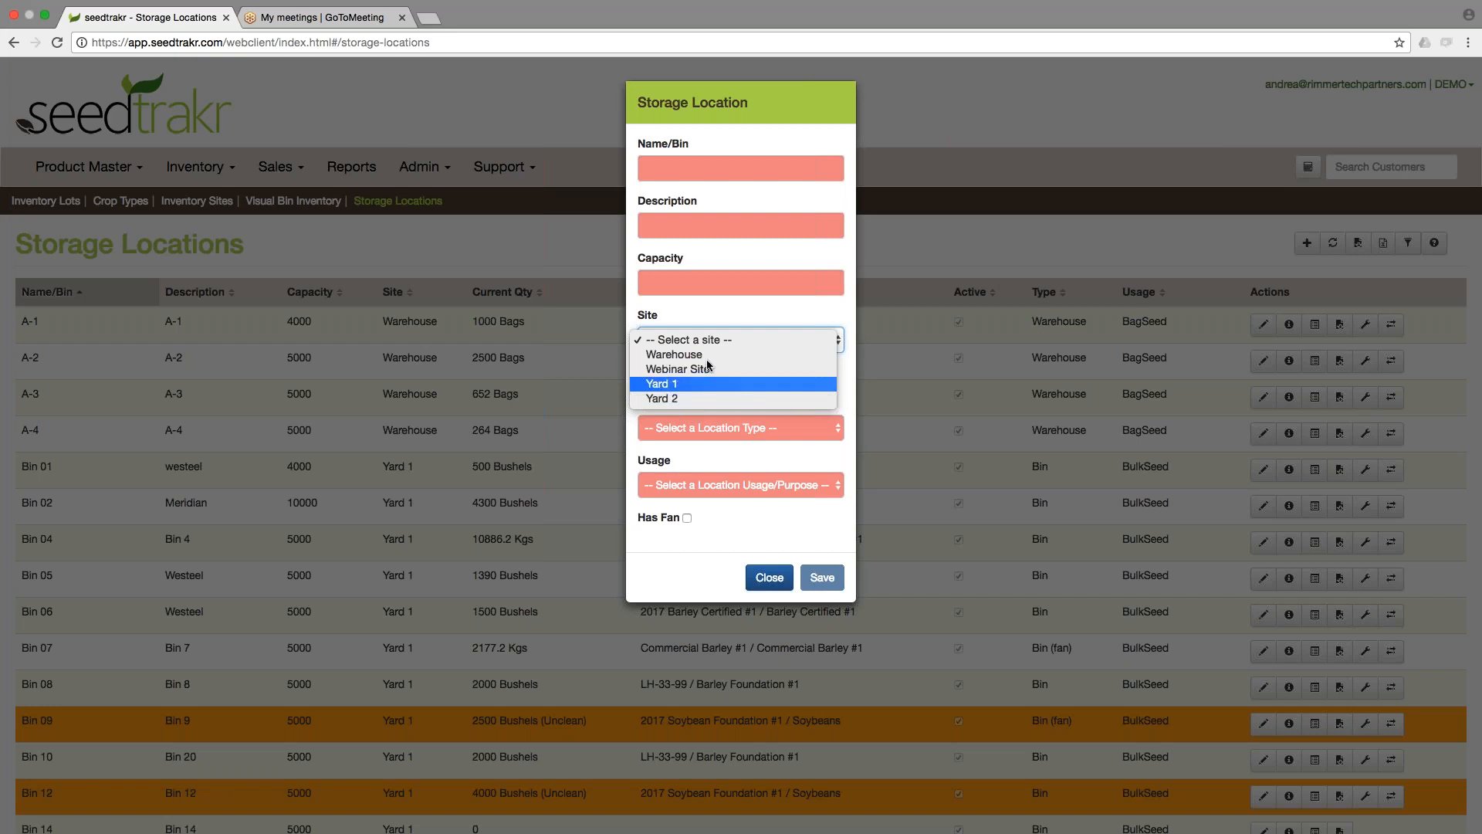
click(716, 317)
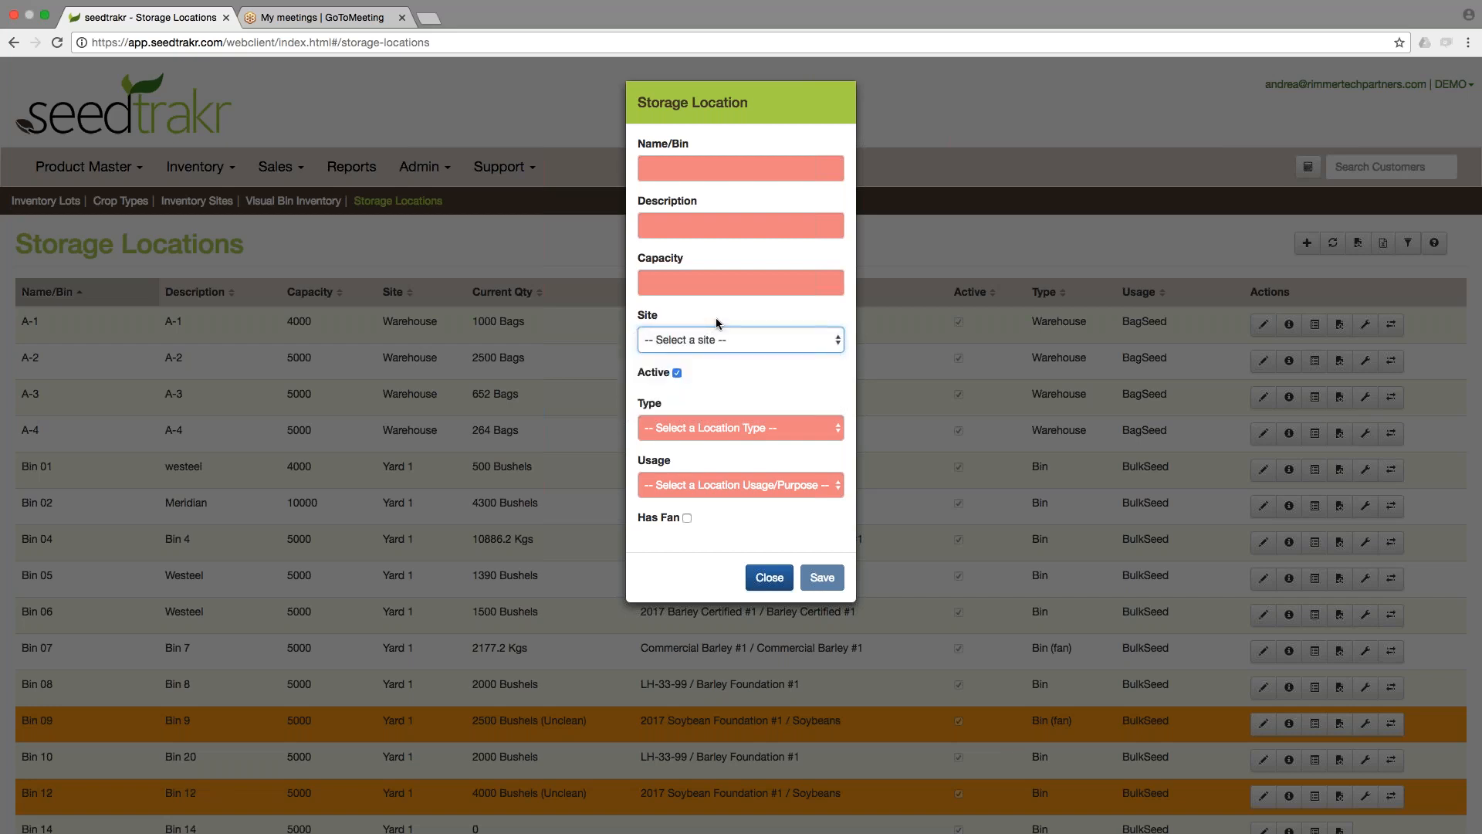
click(769, 578)
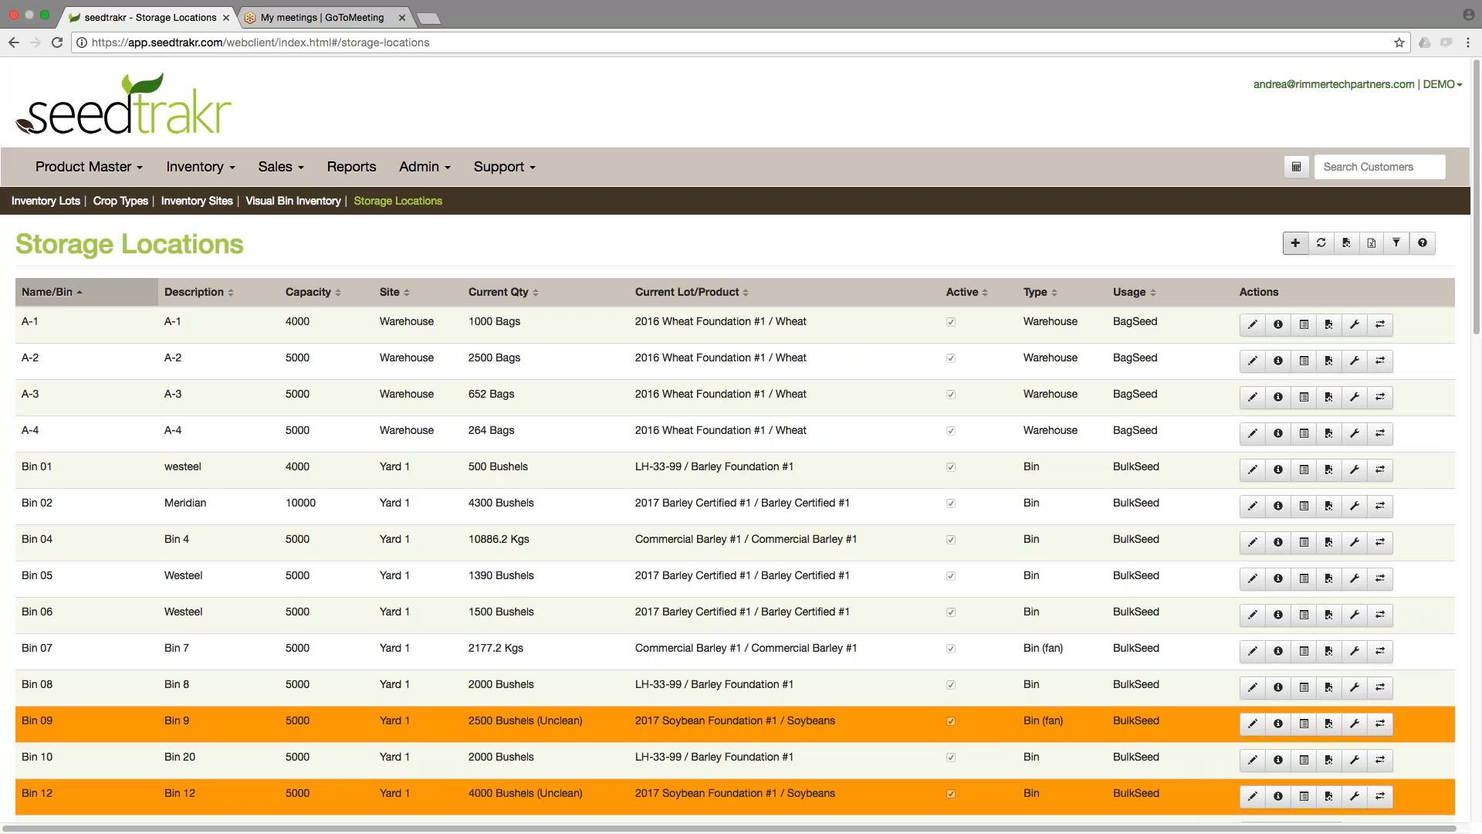
Sort the storage locations by site and scroll through the list.
click(392, 293)
click(393, 298)
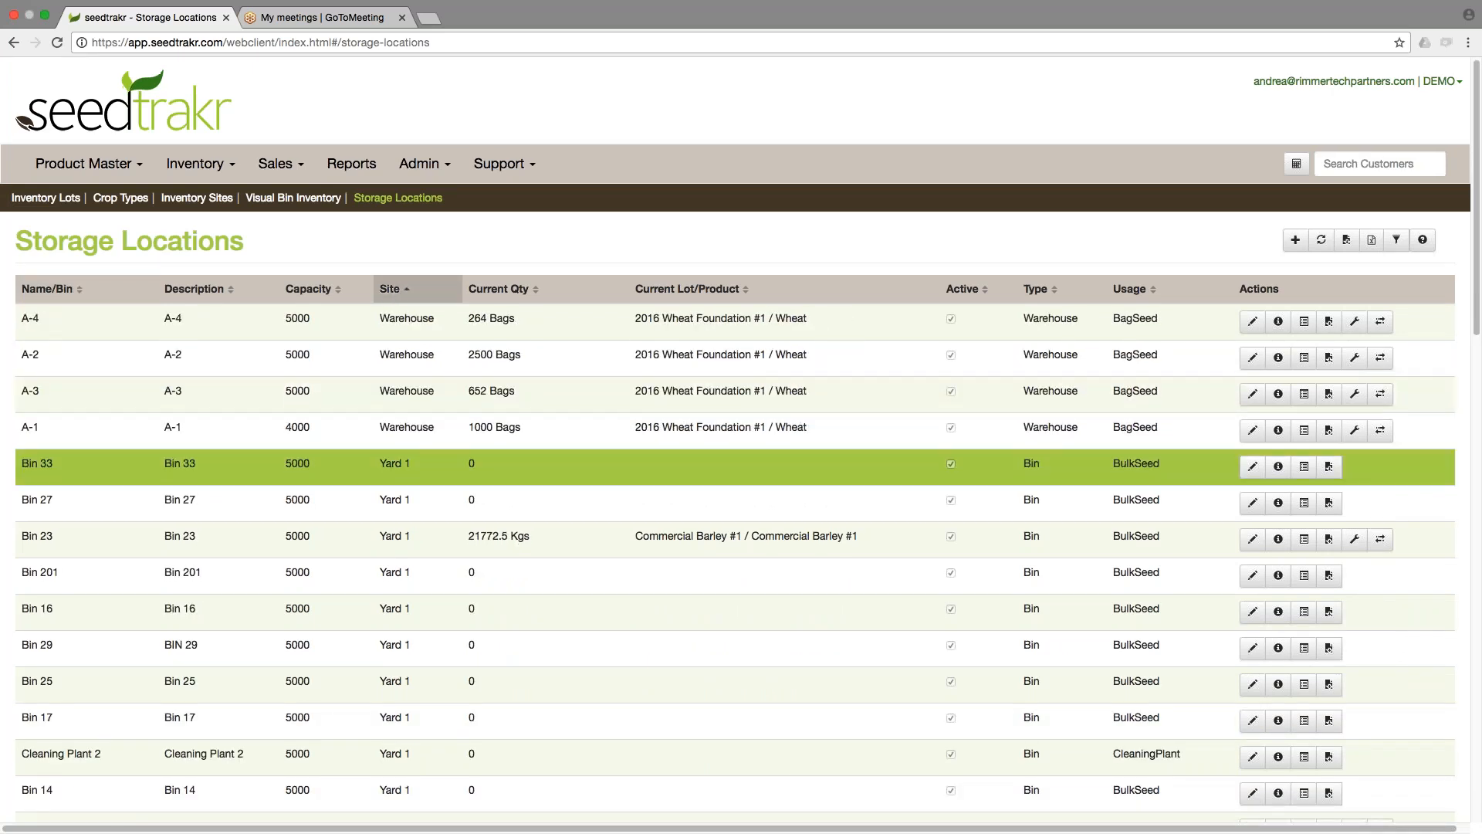
scroll(395, 470, down, 3)
scroll(741, 440, down, 10)
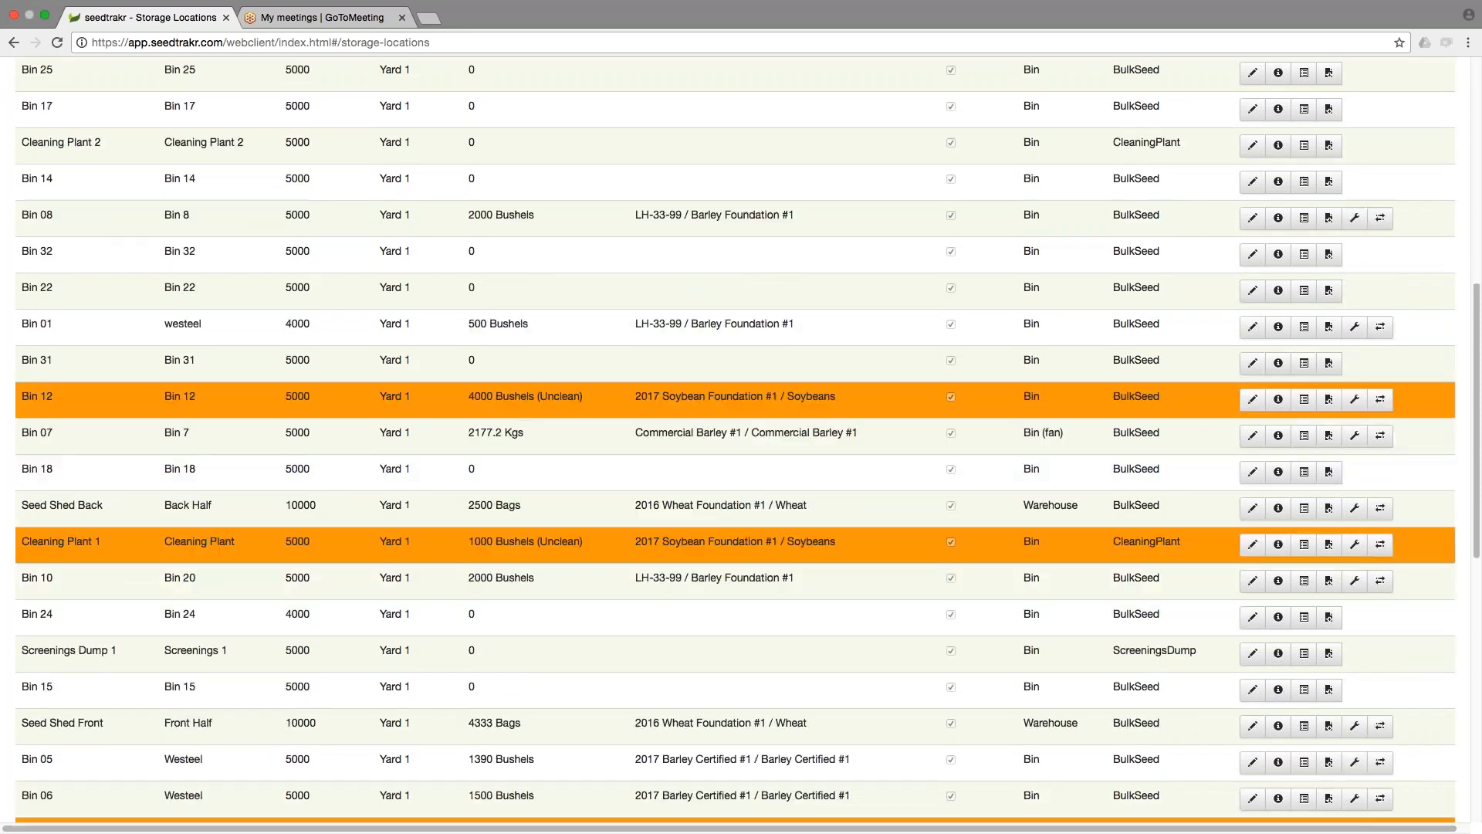
scroll(741, 440, up, 10)
scroll(741, 440, up, 5)
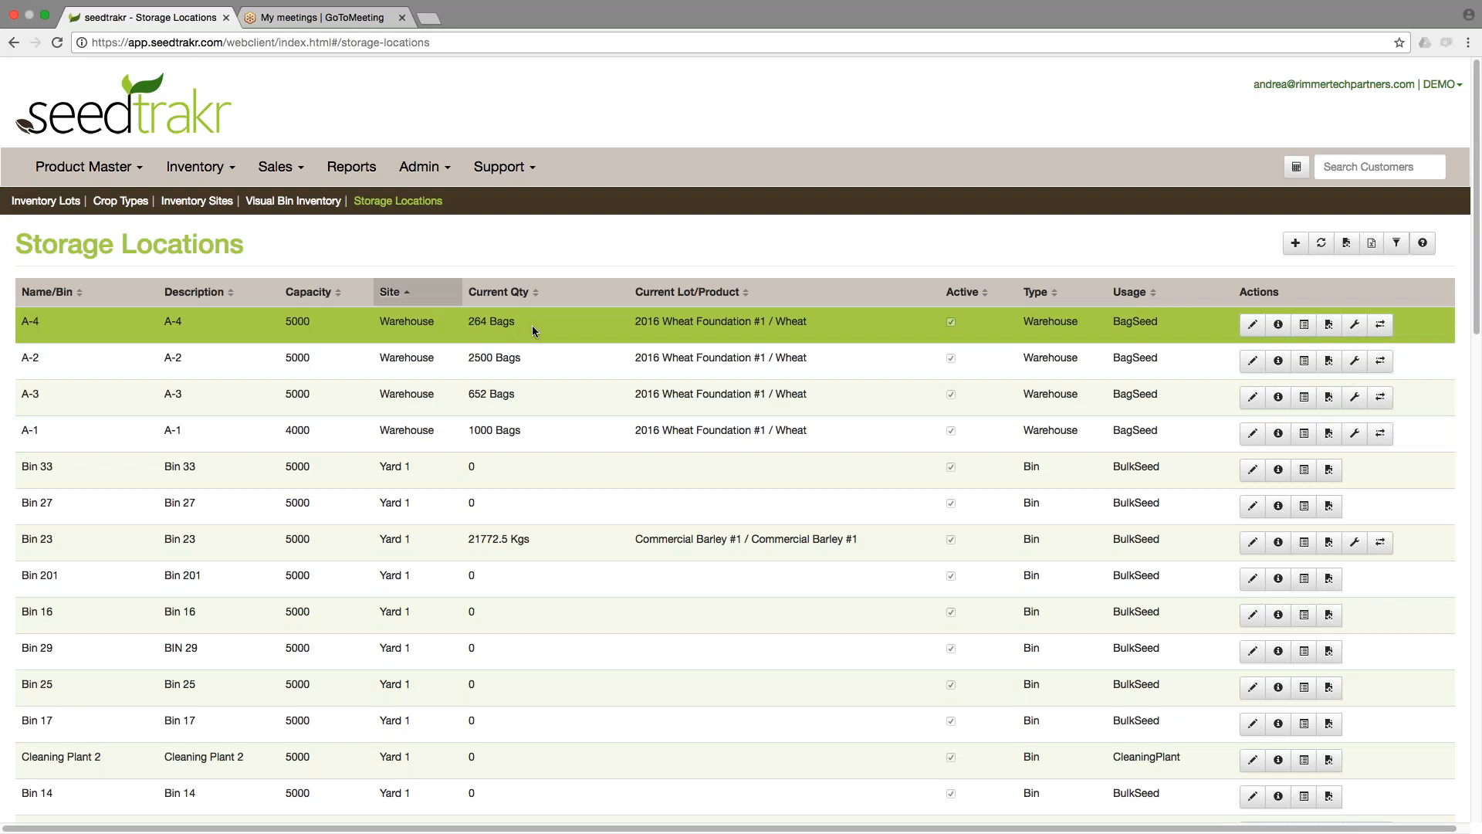
Return to Visual Bin Inventory and display the Yard 1 site.
click(285, 203)
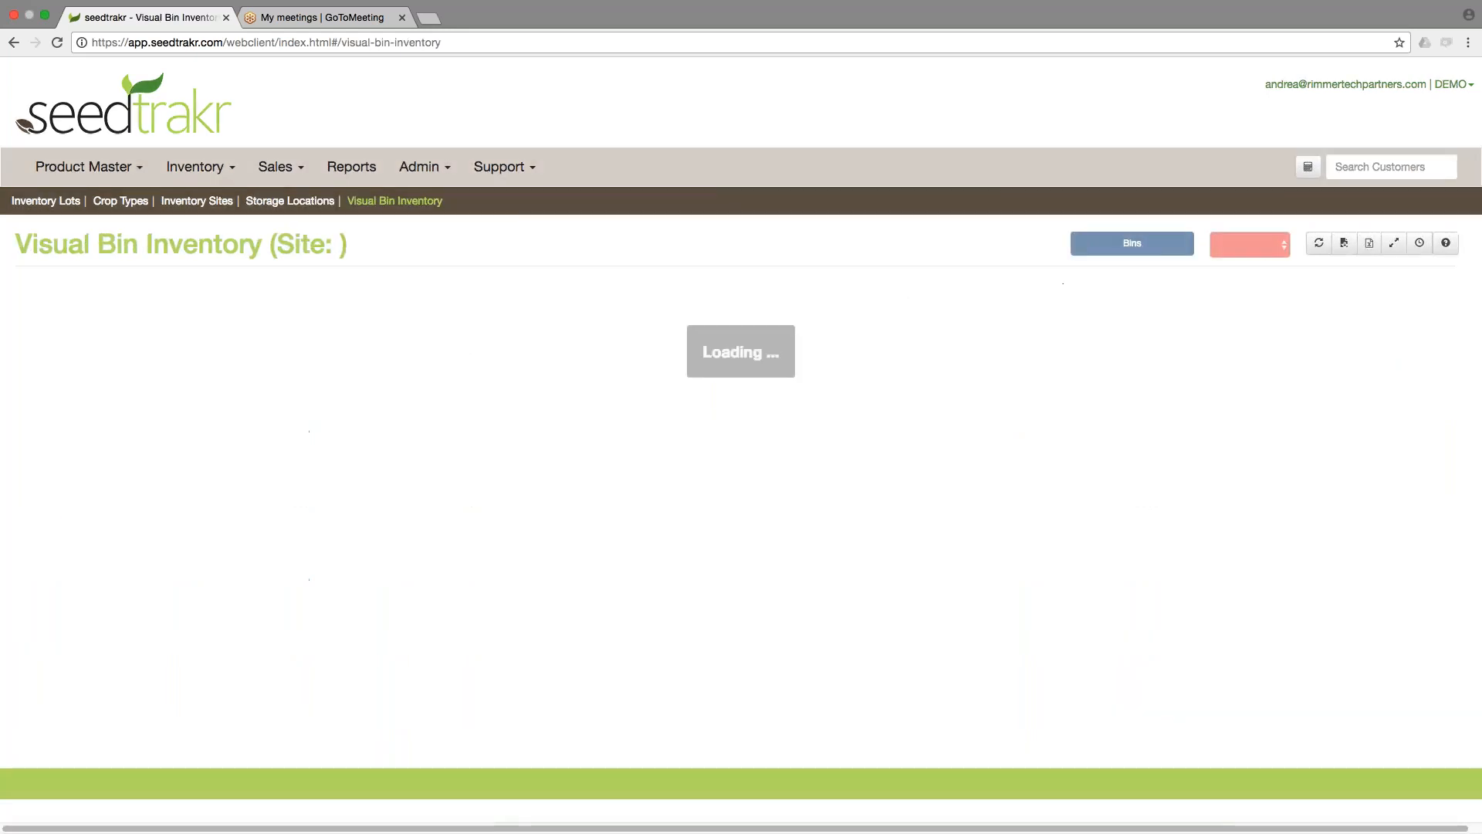
click(1242, 247)
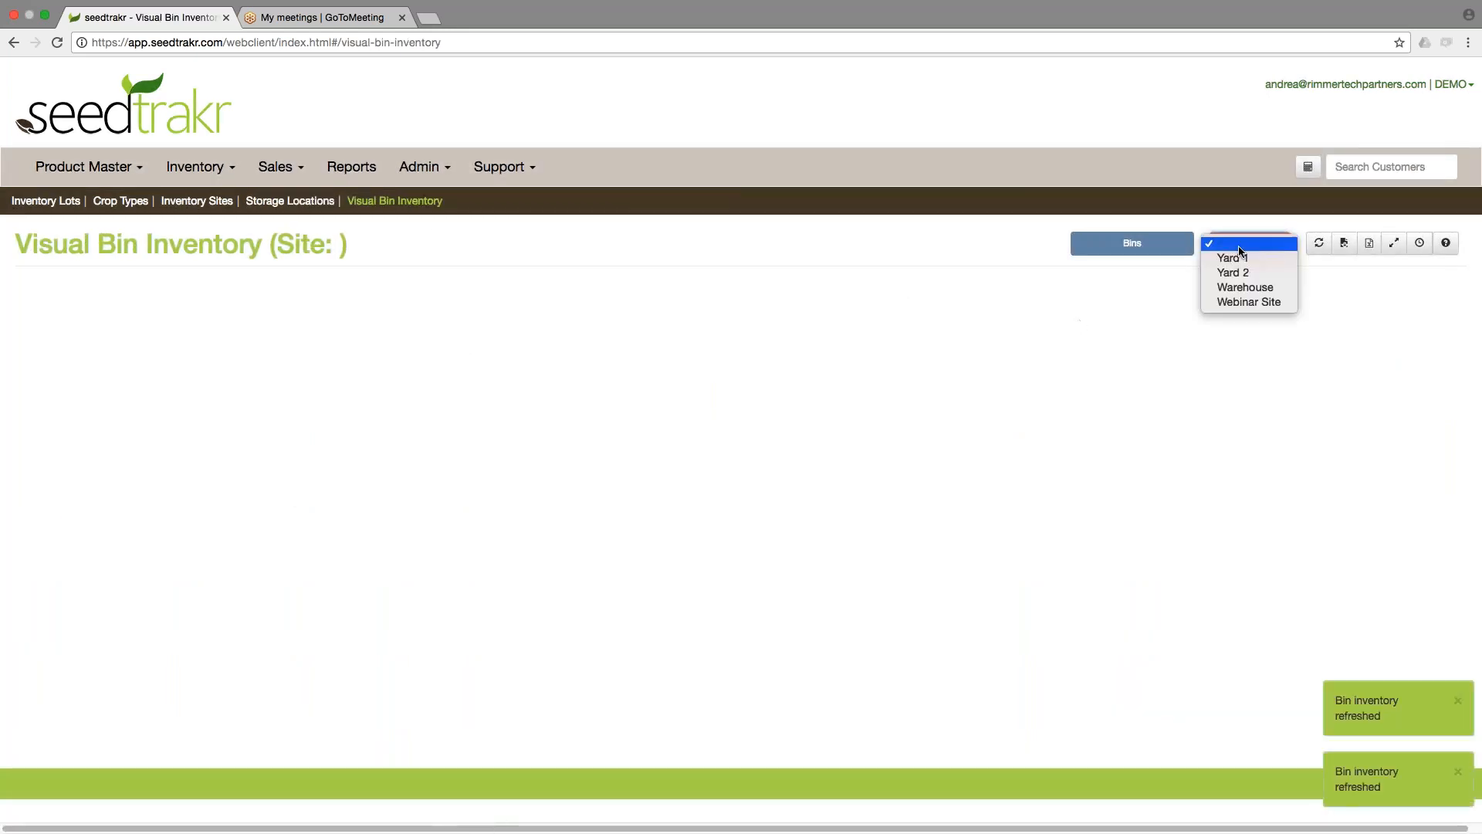
click(1242, 260)
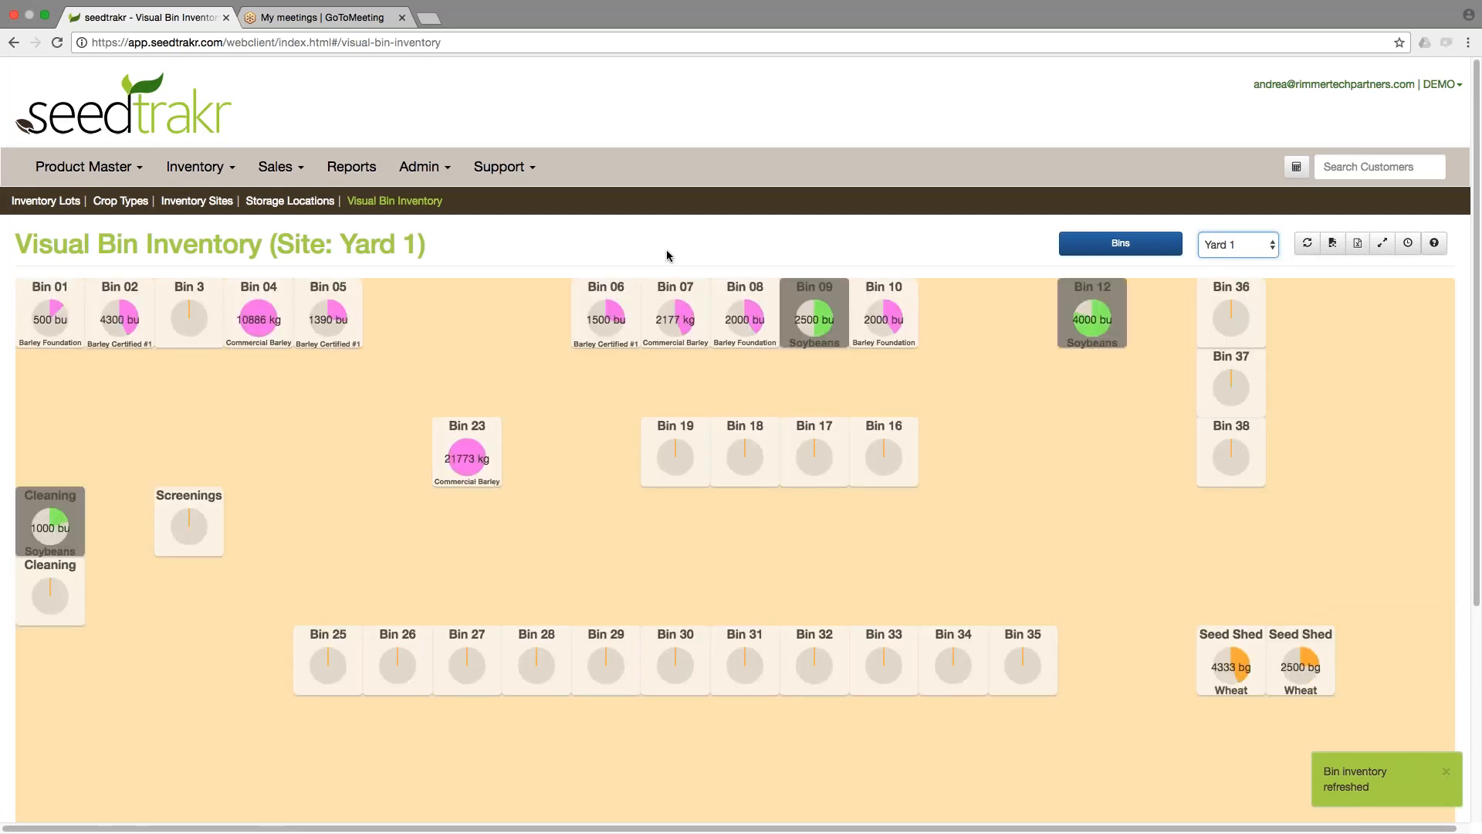
click(1232, 247)
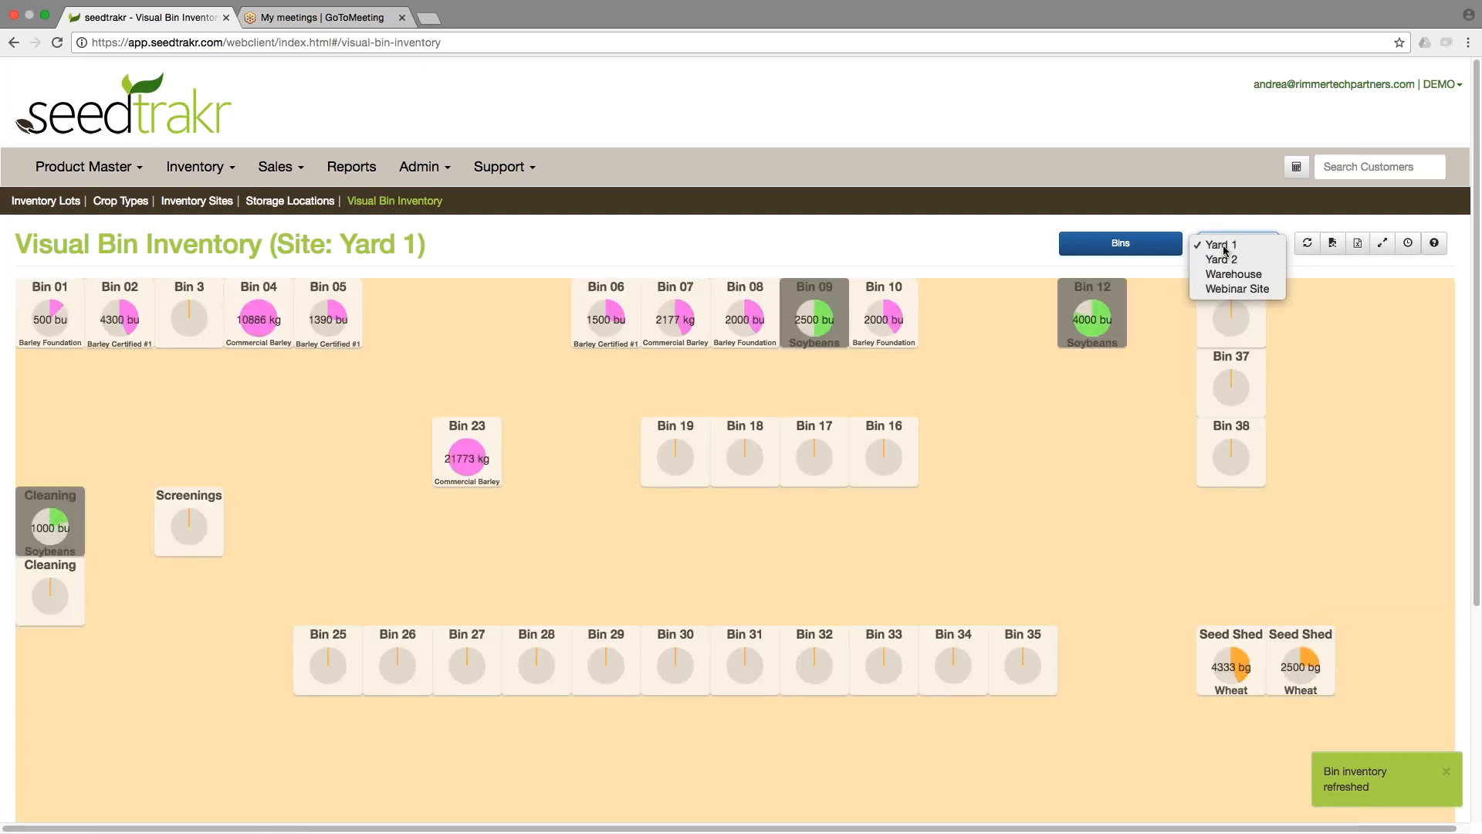
click(1223, 247)
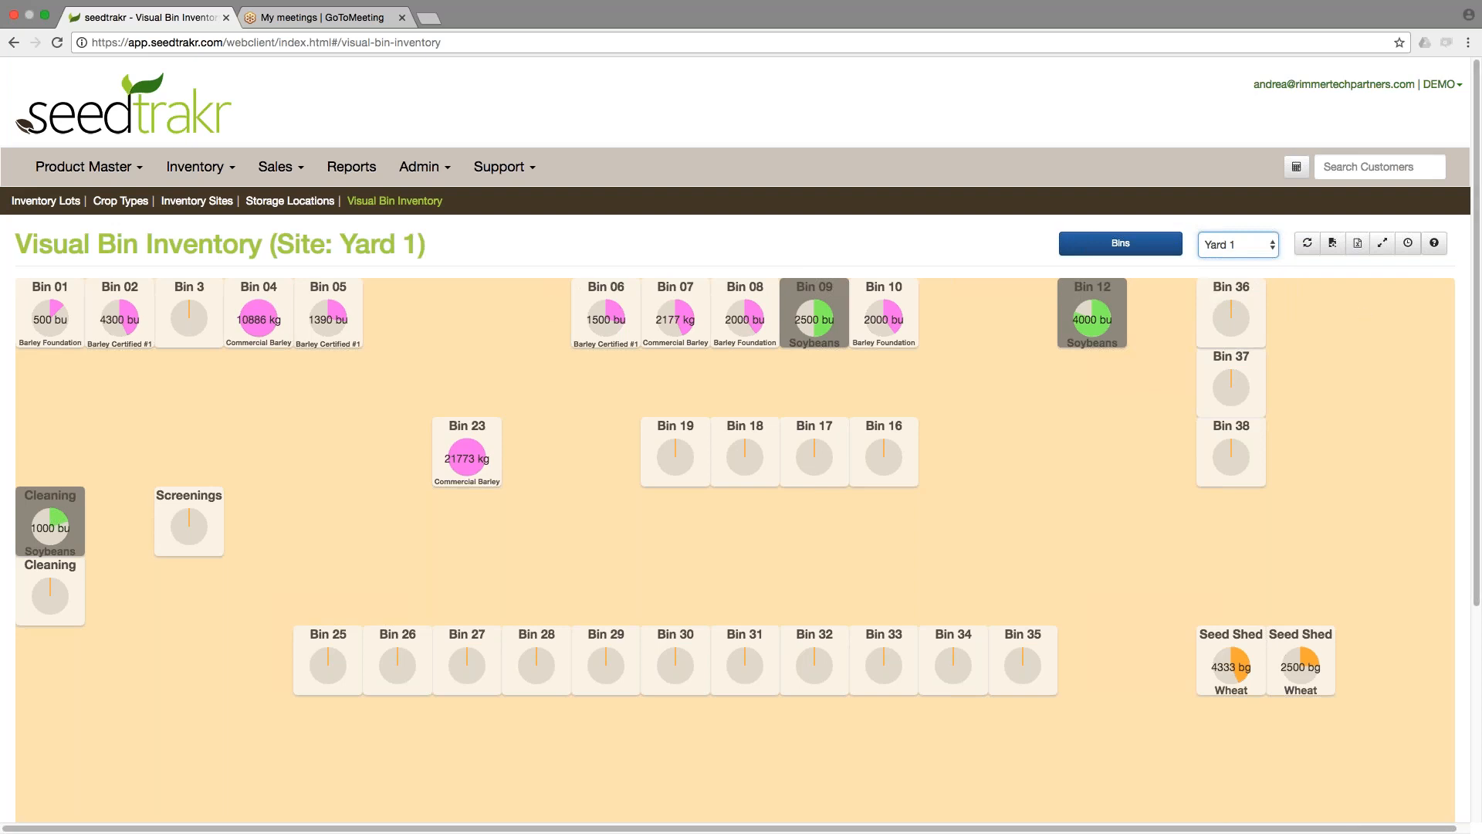
Switch the visual bin inventory to the Yard 2 site.
scroll(1145, 489, down, 5)
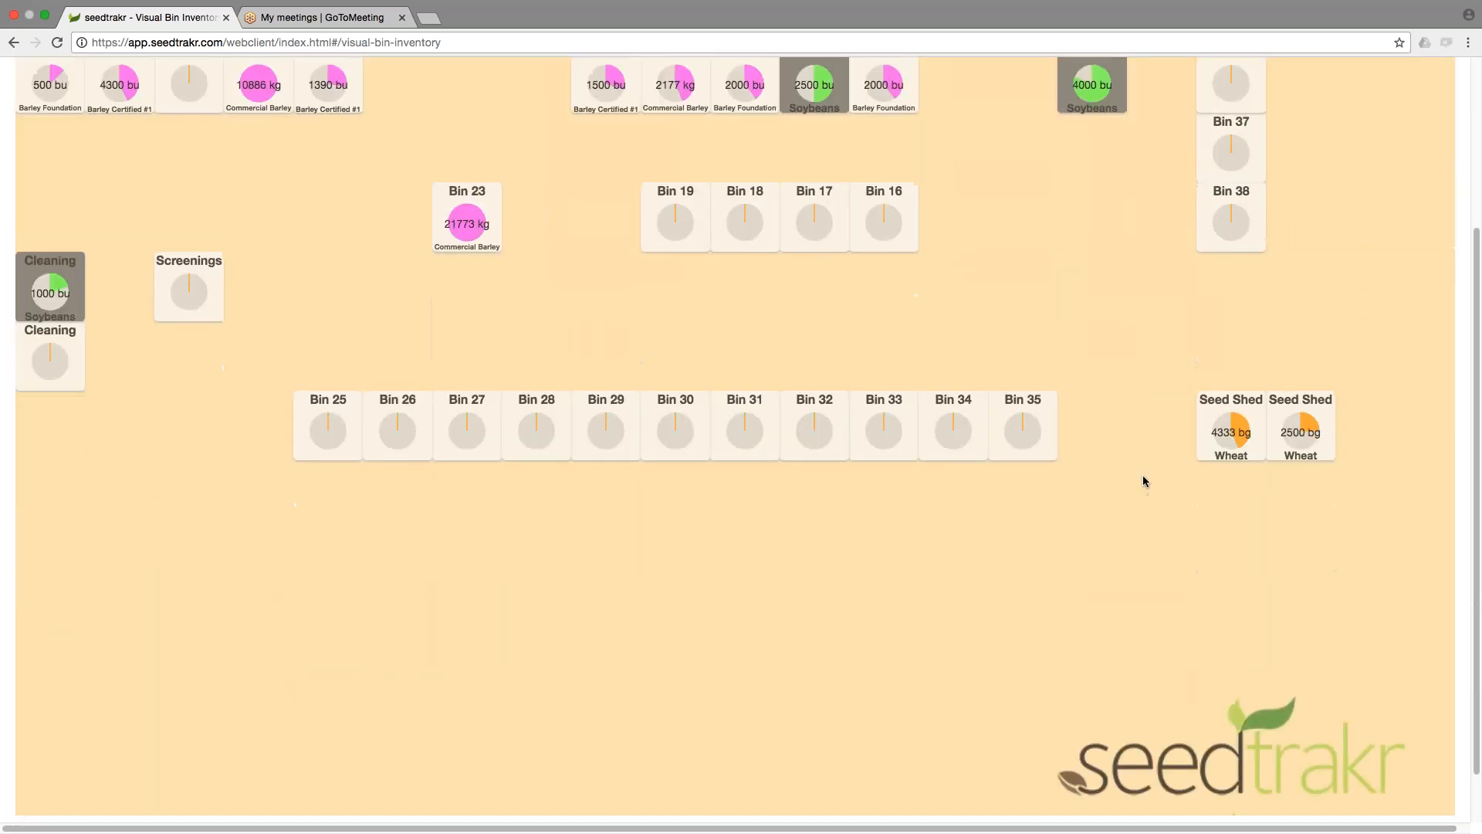
scroll(1145, 482, up, 5)
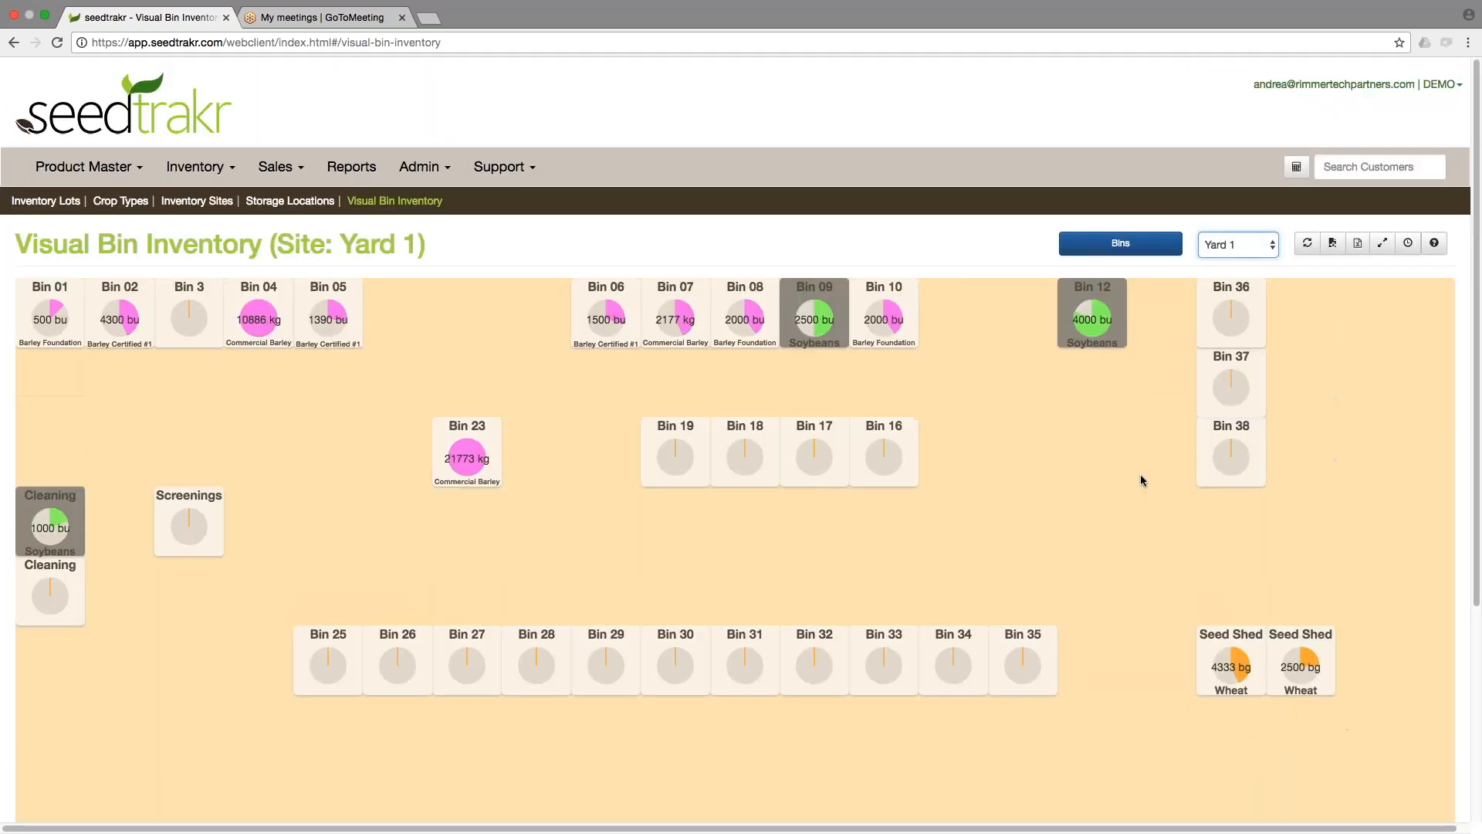
click(1250, 244)
click(1251, 260)
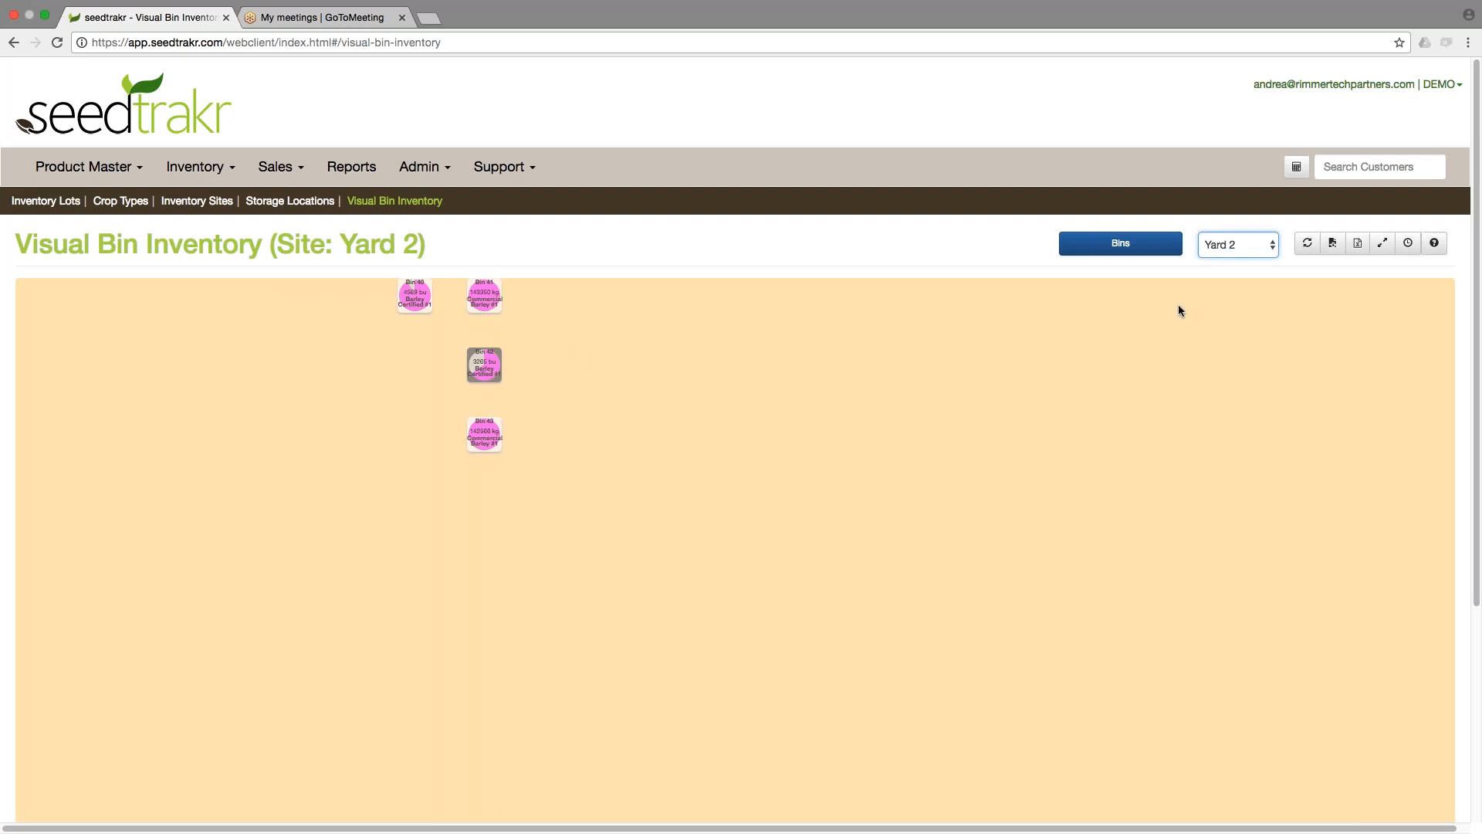
Switch the visual bin inventory to the Warehouse site, then back to Yard 1.
click(1229, 245)
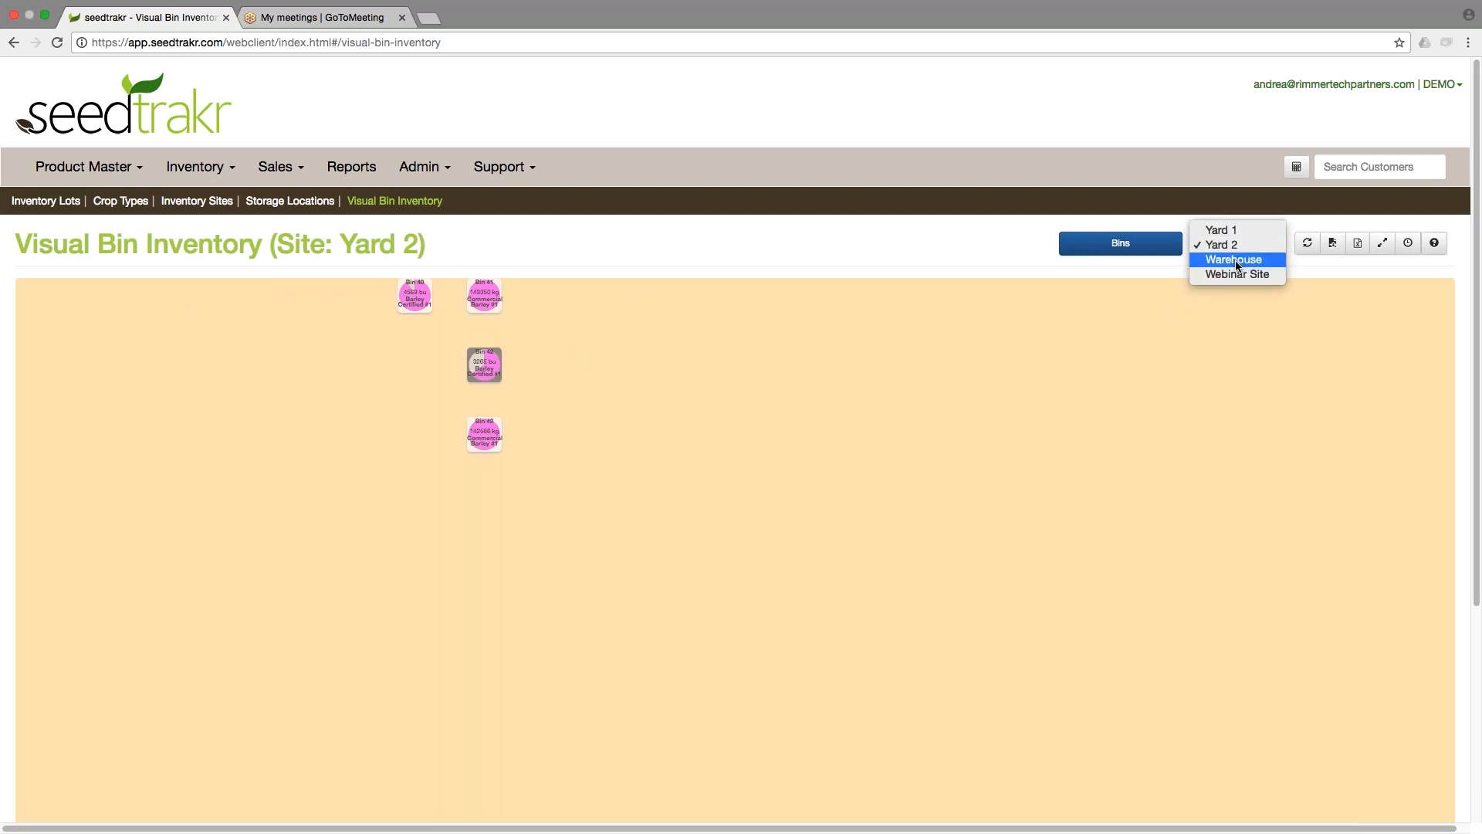
click(1236, 263)
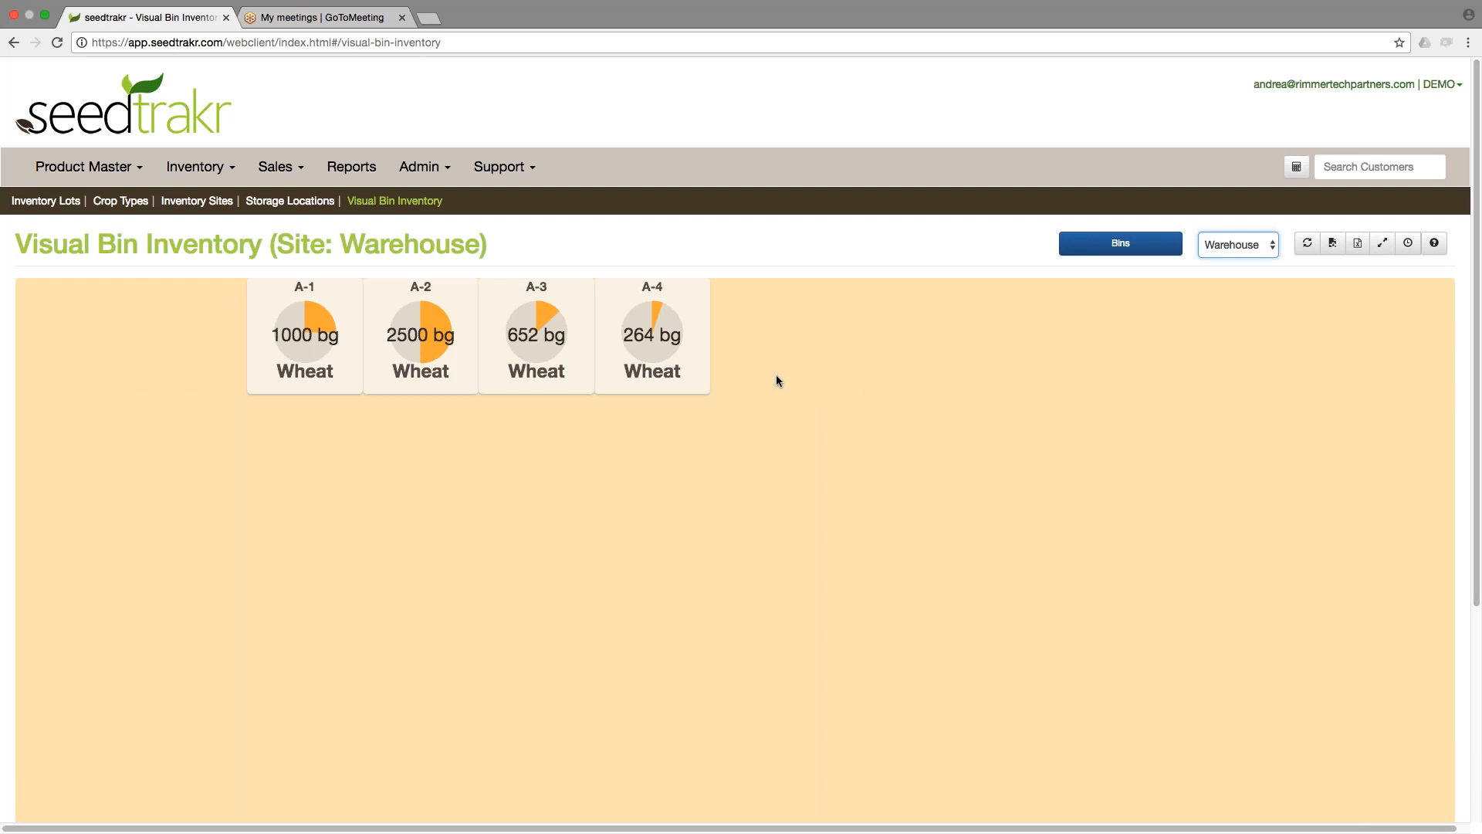
mouse_move(652, 336)
mouse_move(640, 377)
click(1199, 255)
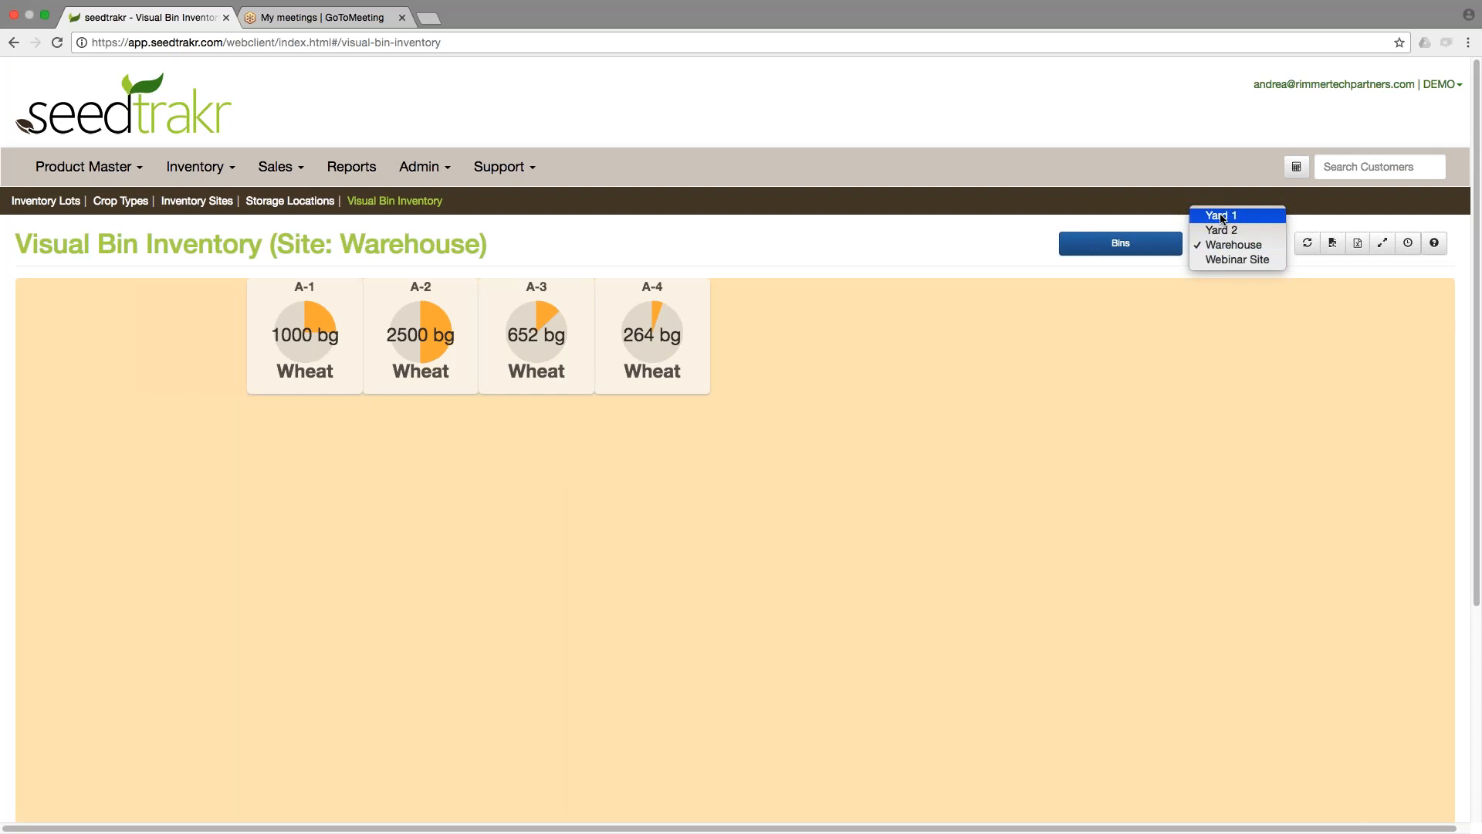
click(1221, 213)
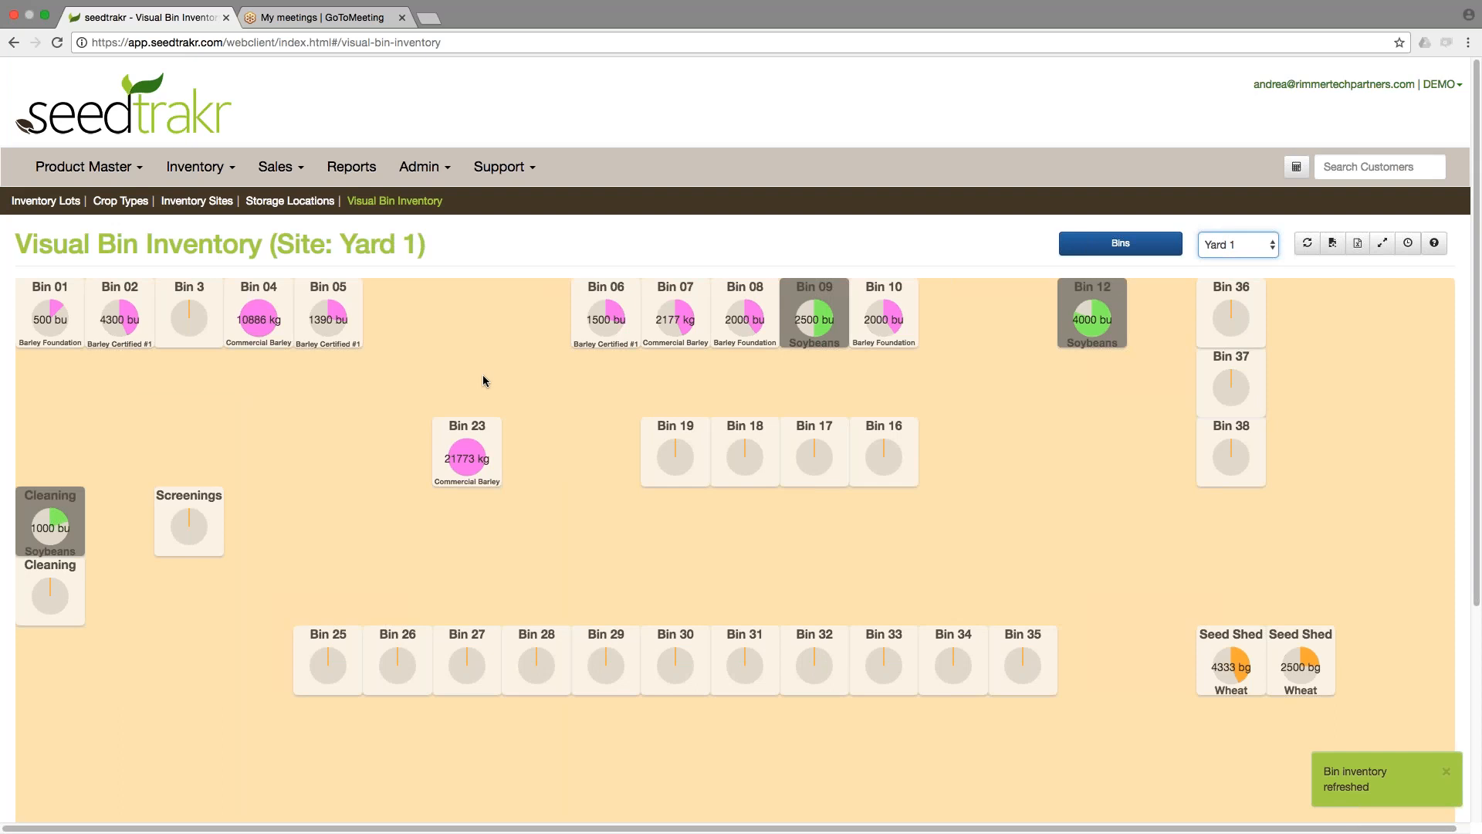
Examine the detail popup for Bin 05 in Yard 1.
mouse_move(345, 341)
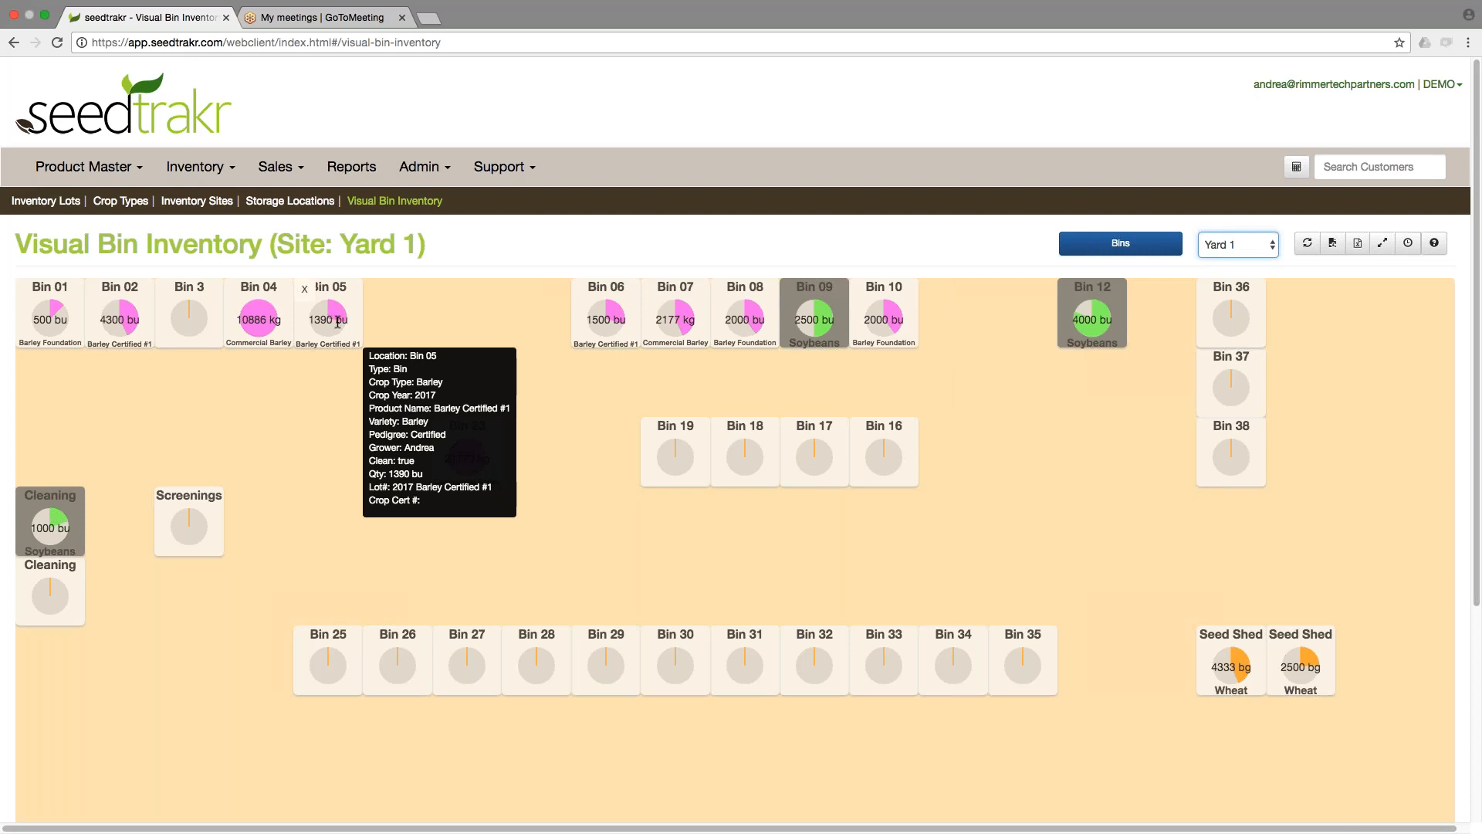
mouse_move(616, 338)
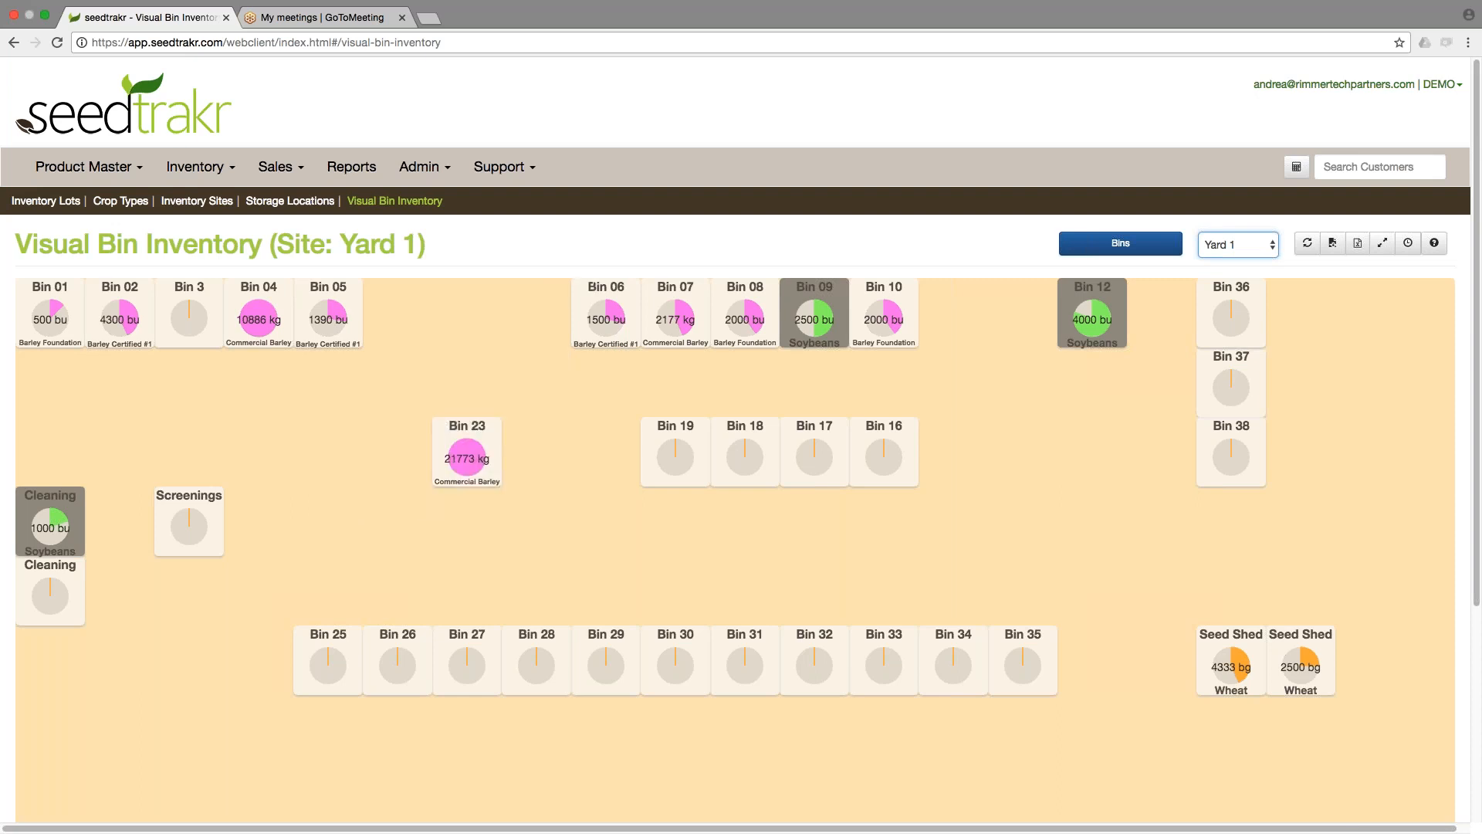
click(1469, 43)
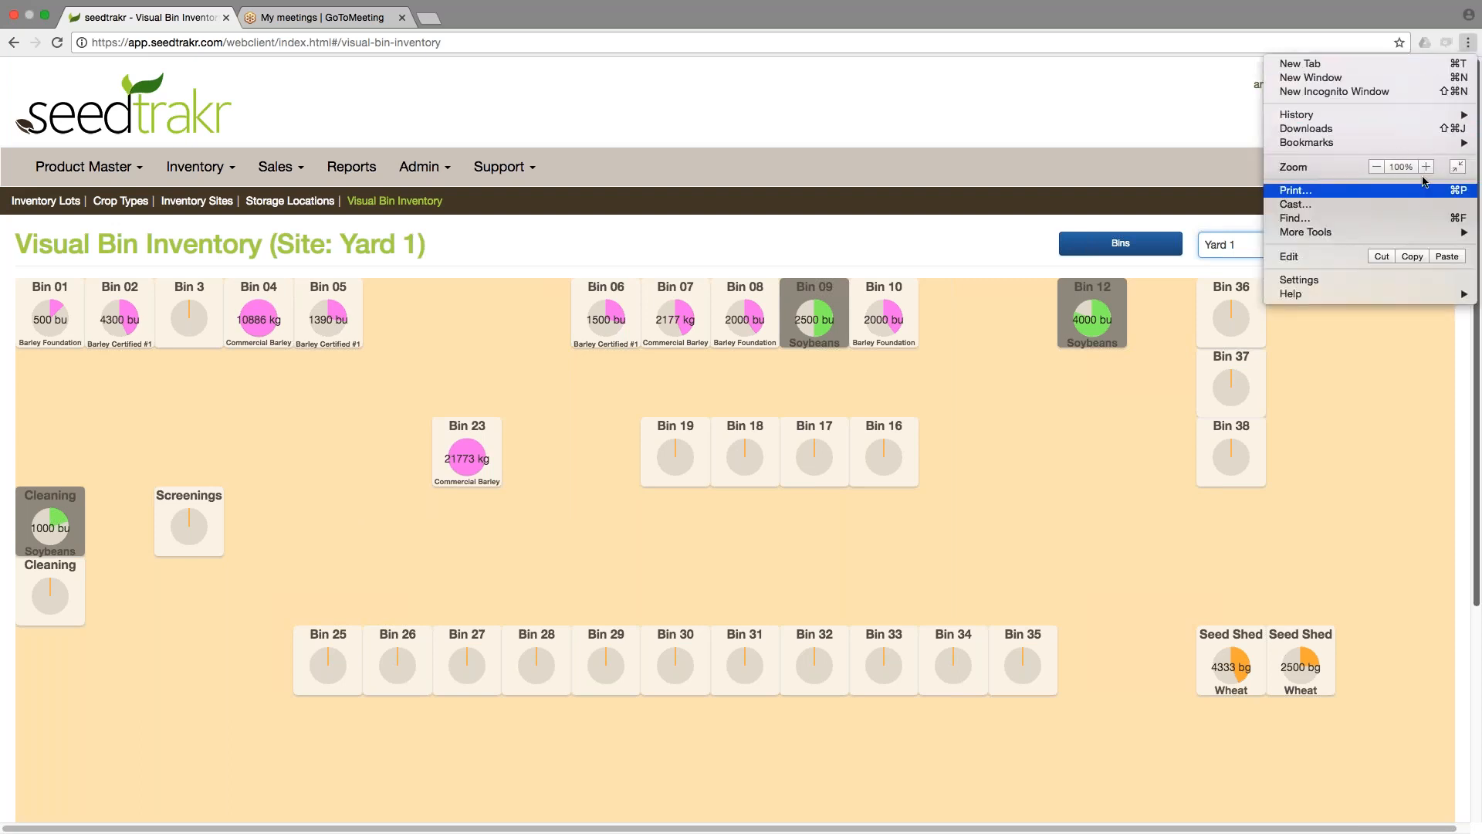
click(830, 234)
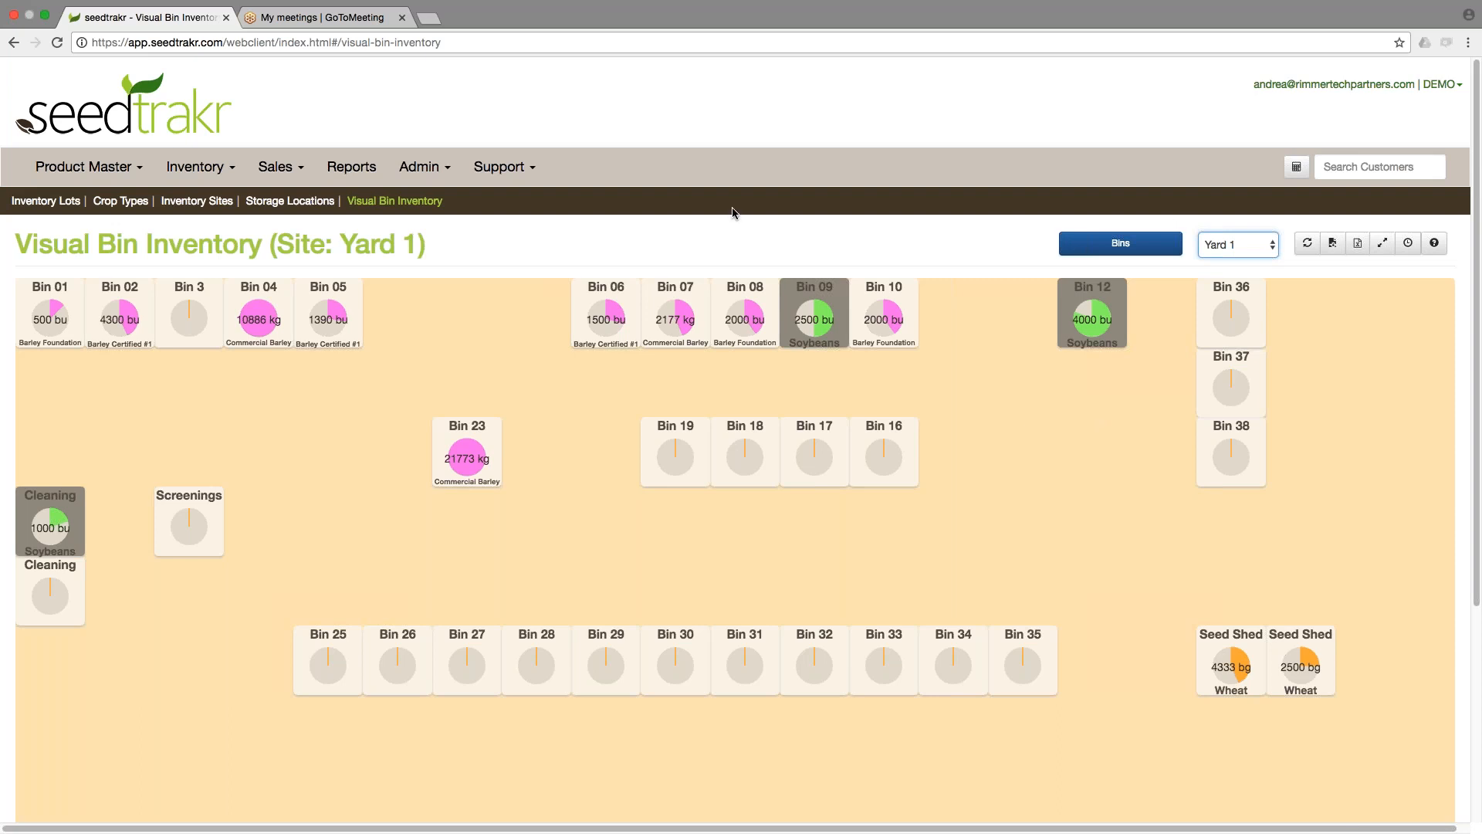
Keep Yard 1 selected and place the unassigned Bin 14 onto the Yard 1 layout beside Bin 10.
click(812, 245)
click(1257, 249)
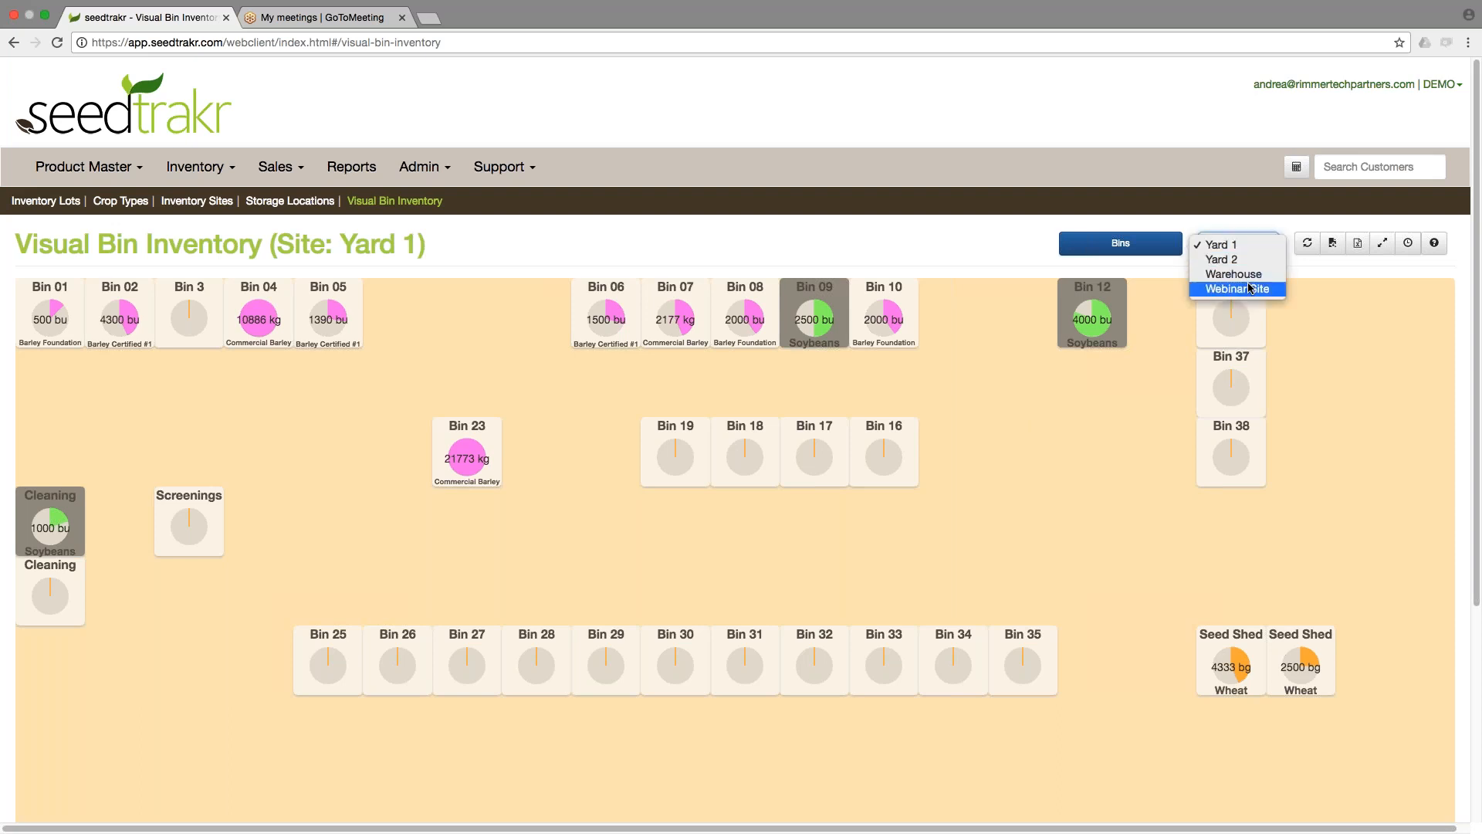
click(1239, 245)
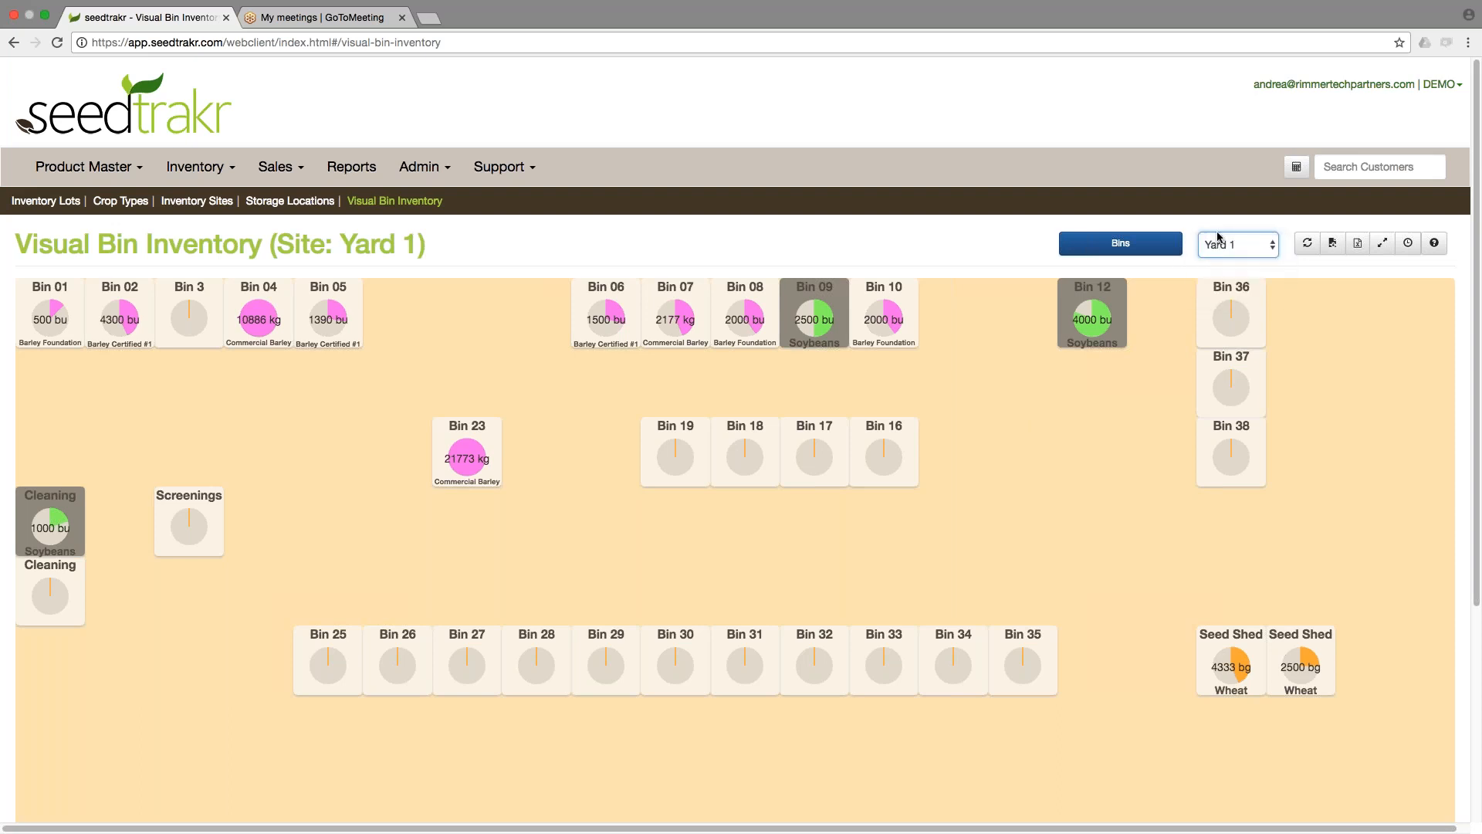
click(1125, 242)
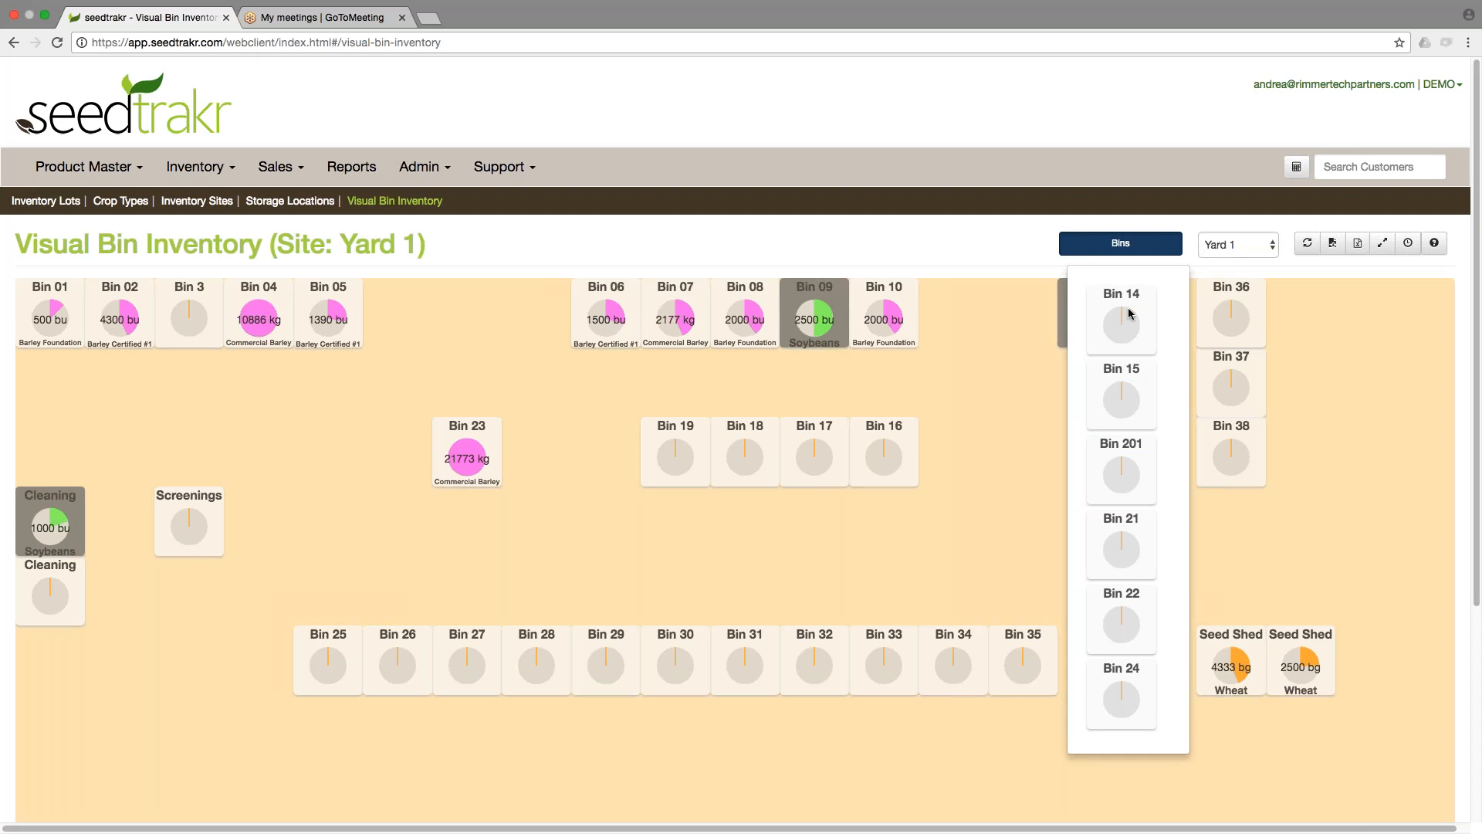
drag(1131, 330, 969, 323)
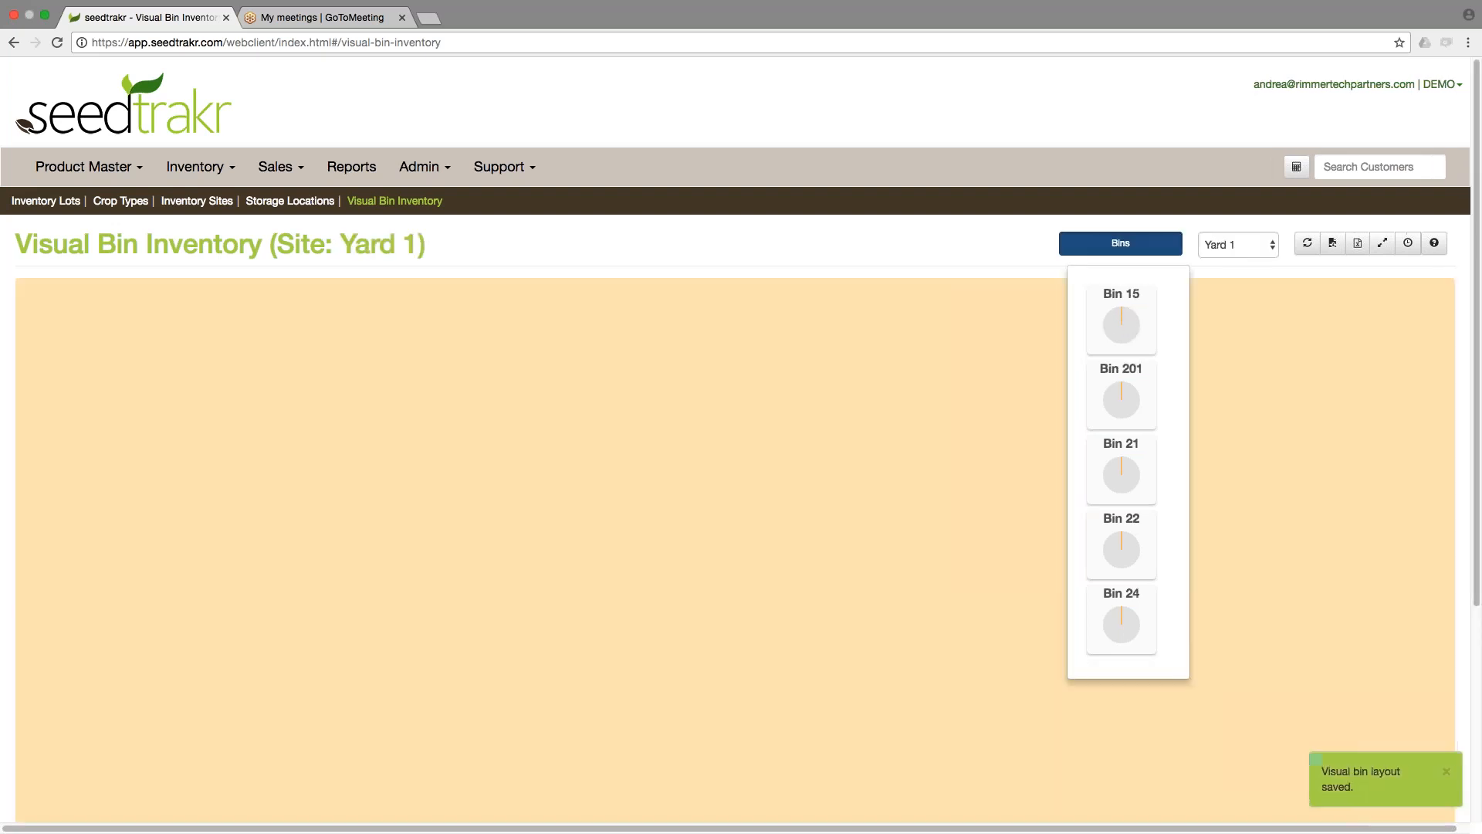
click(1011, 529)
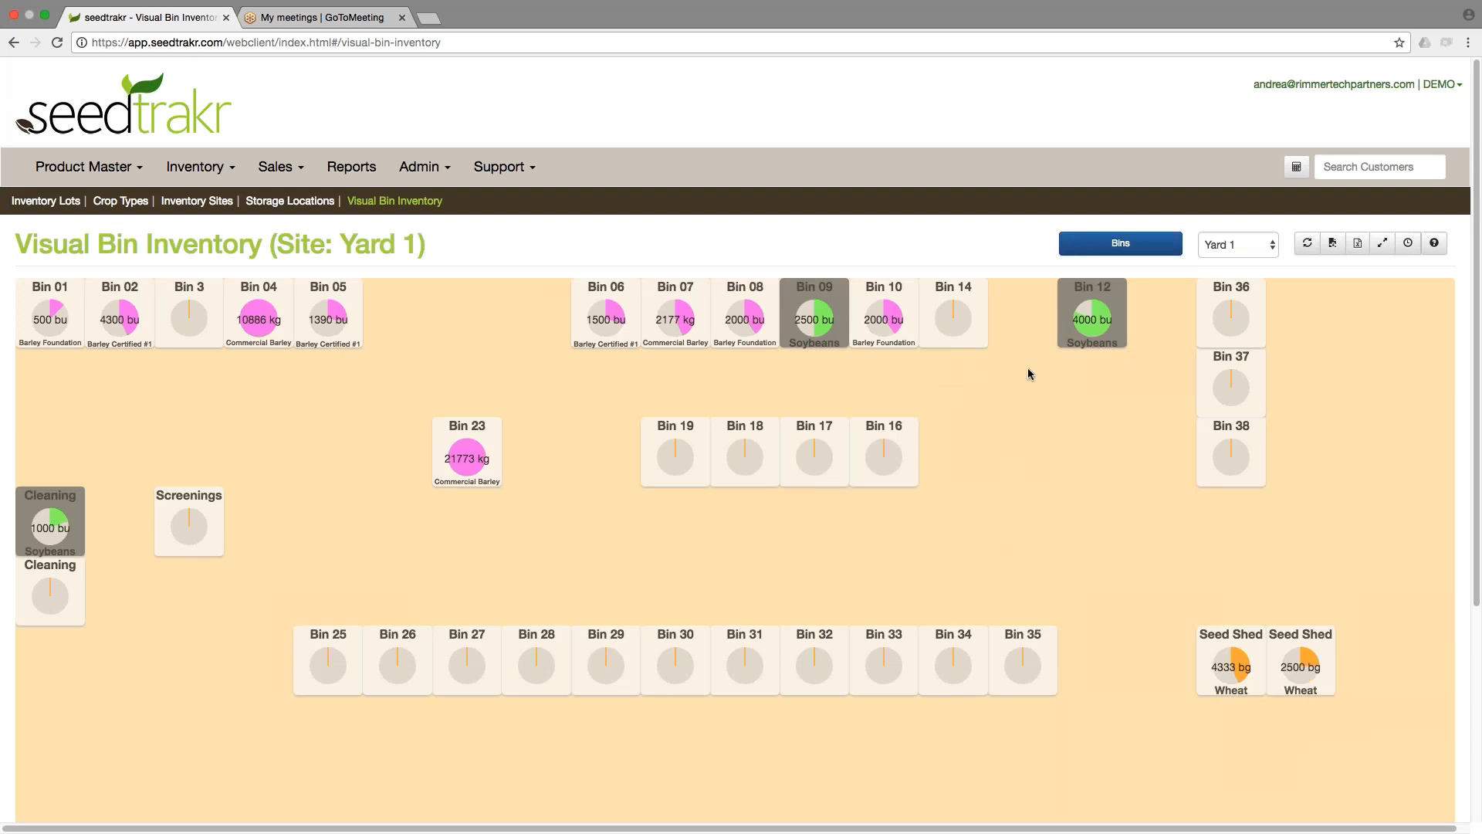
drag(972, 341, 970, 407)
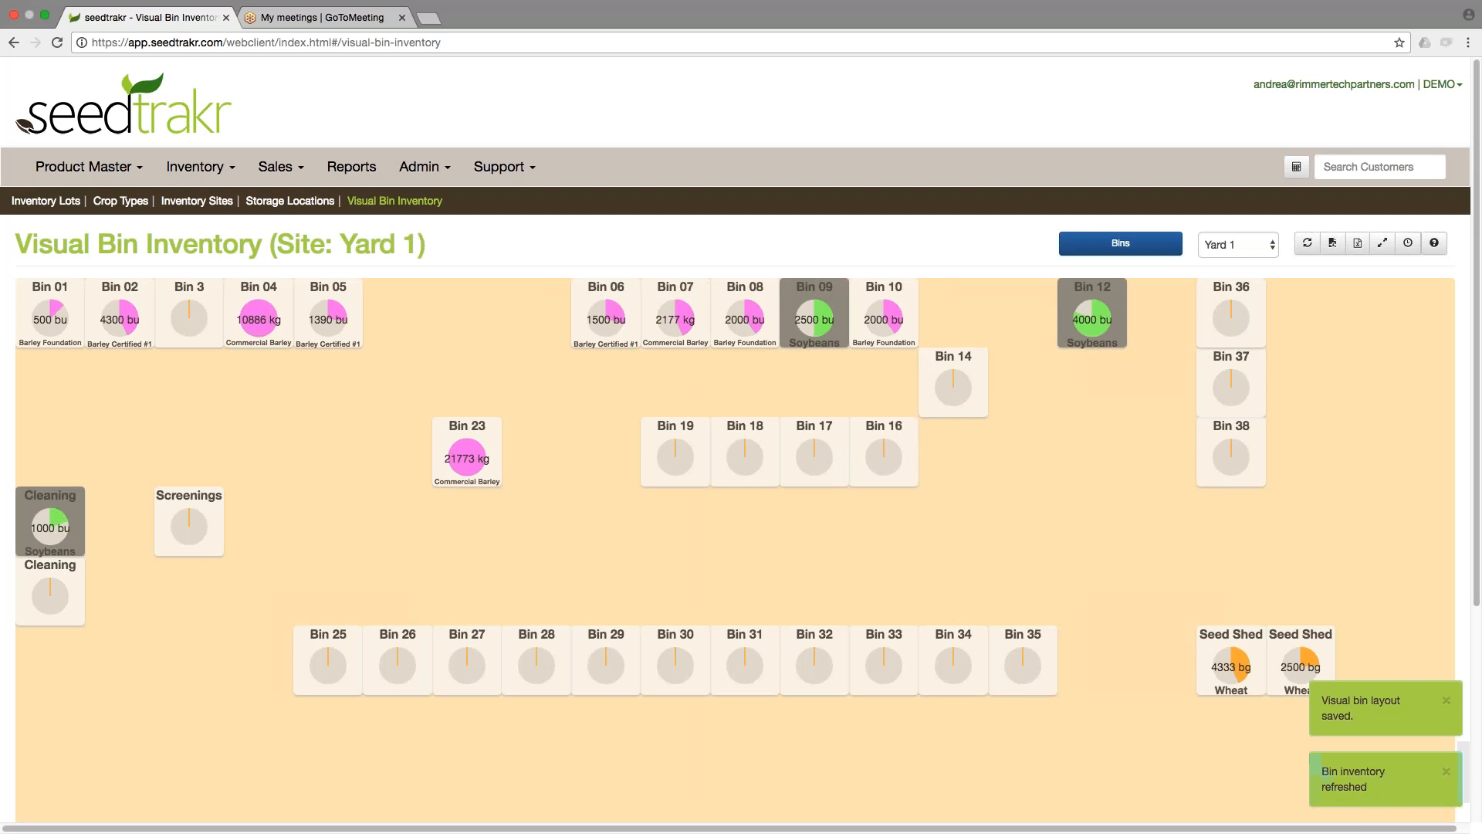
drag(962, 381, 962, 311)
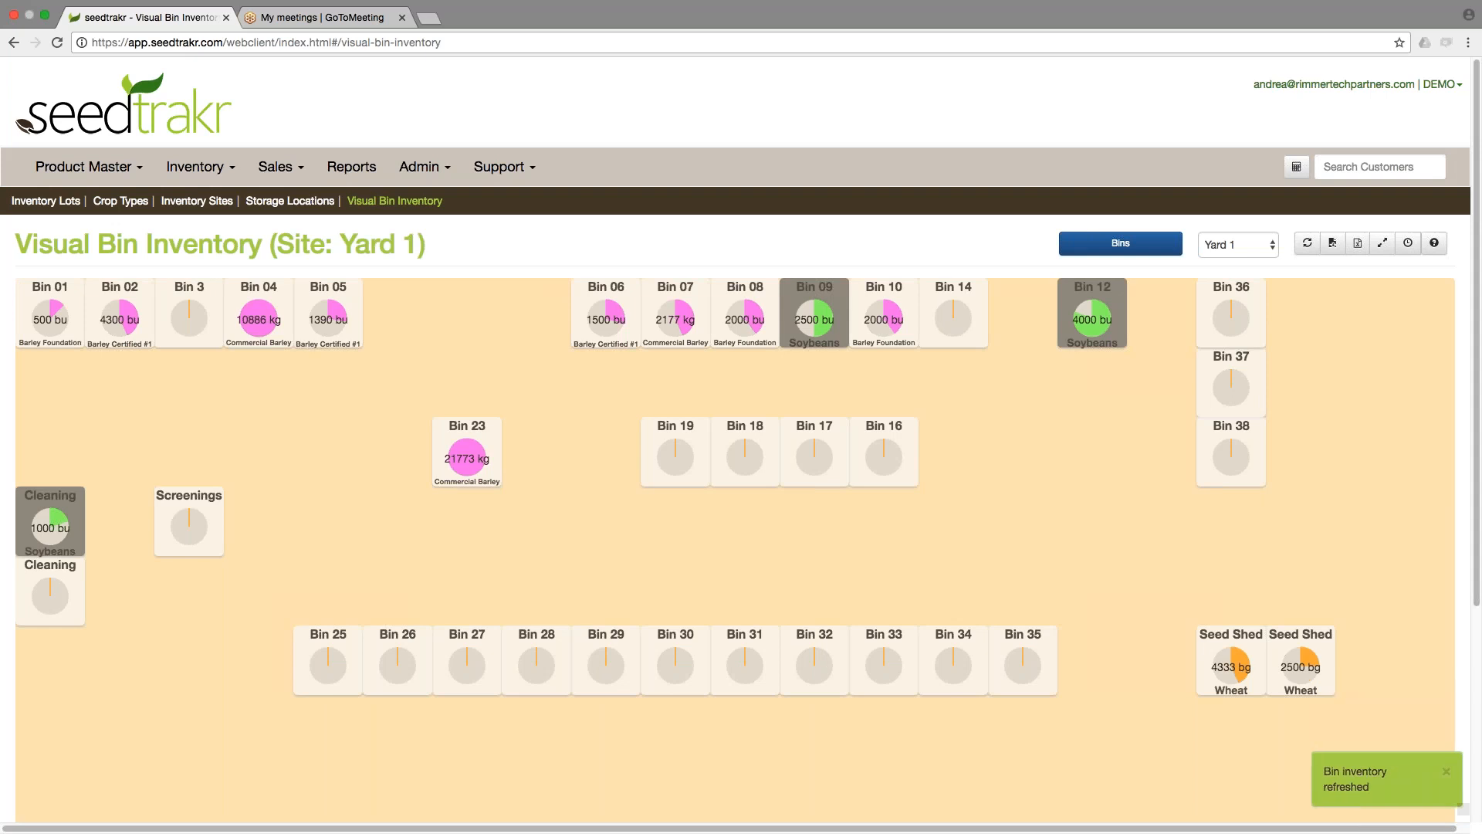
Remove Bin 14 from the Yard 1 layout back into the unplaced bins list.
click(1469, 45)
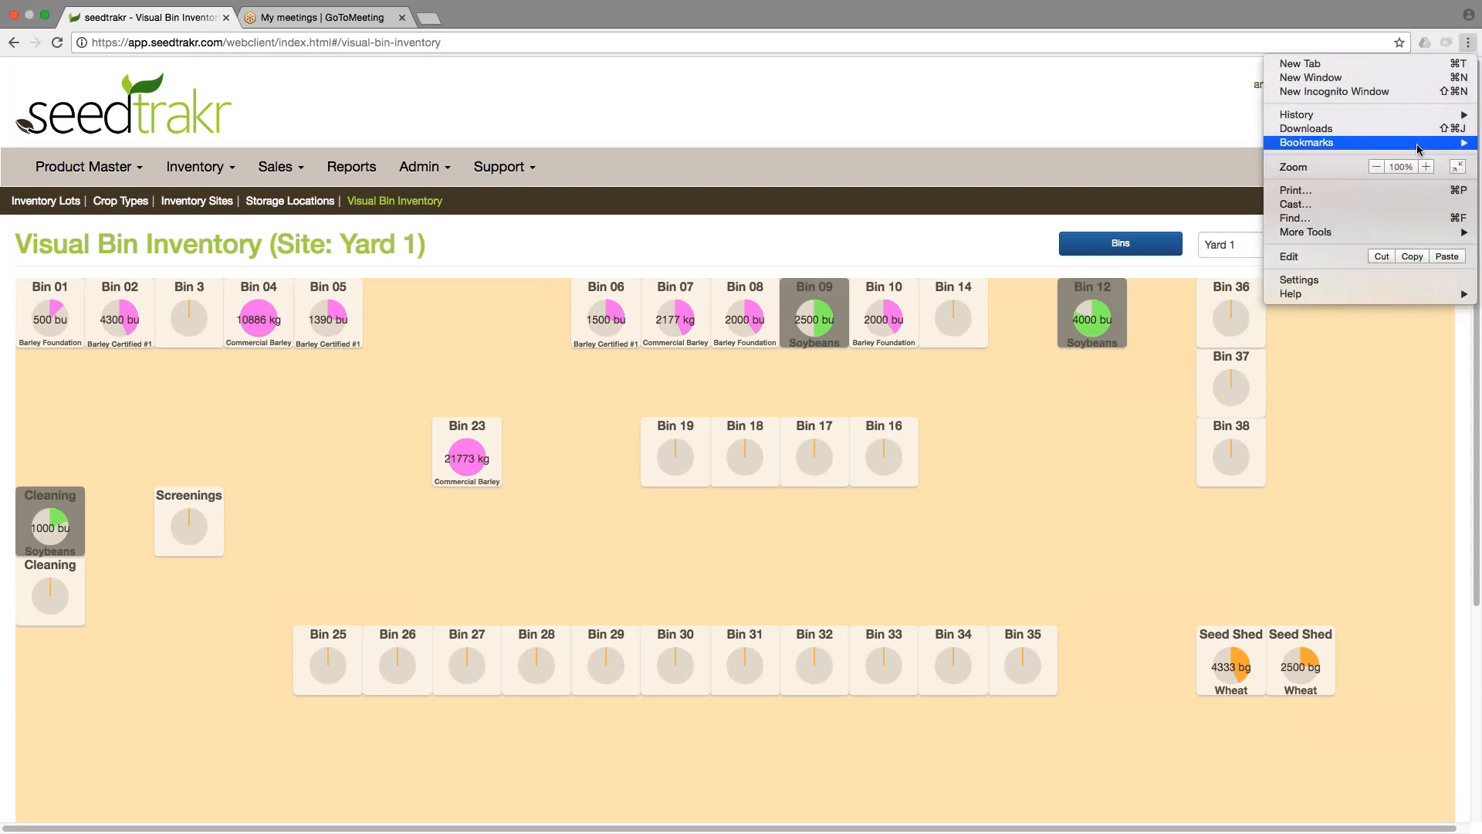
click(1143, 434)
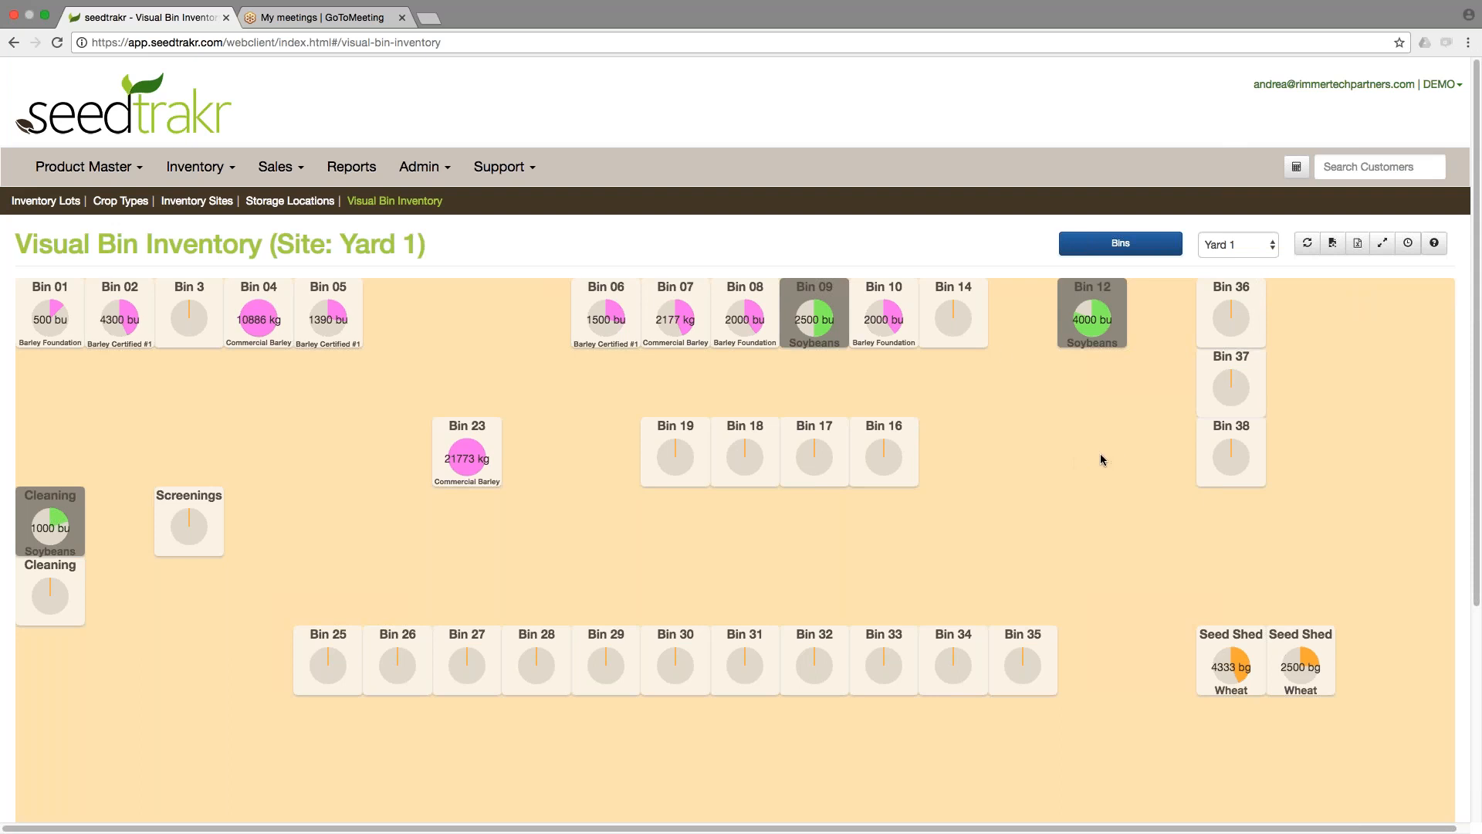
mouse_move(948, 322)
click(930, 291)
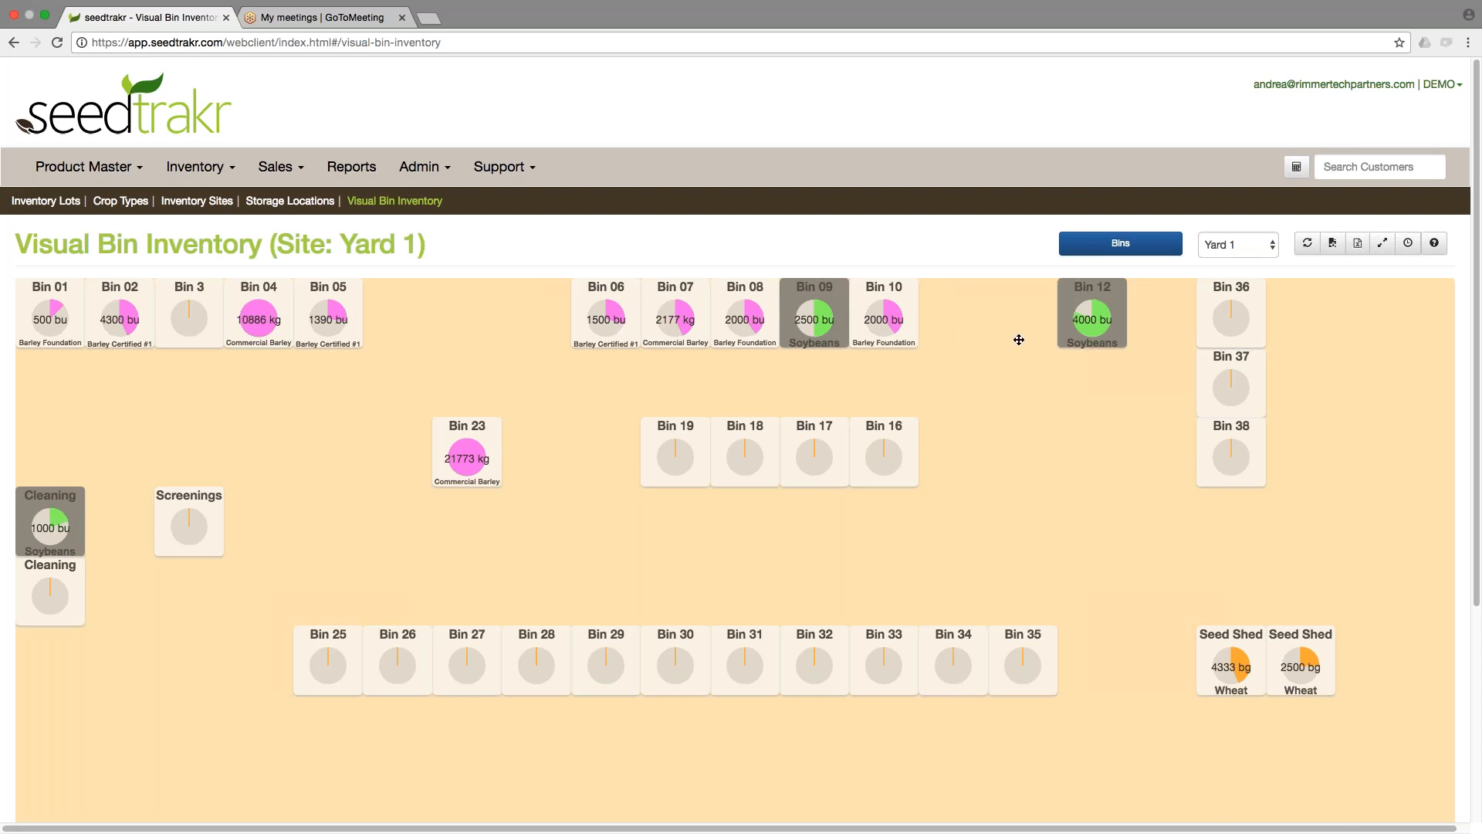
click(1121, 246)
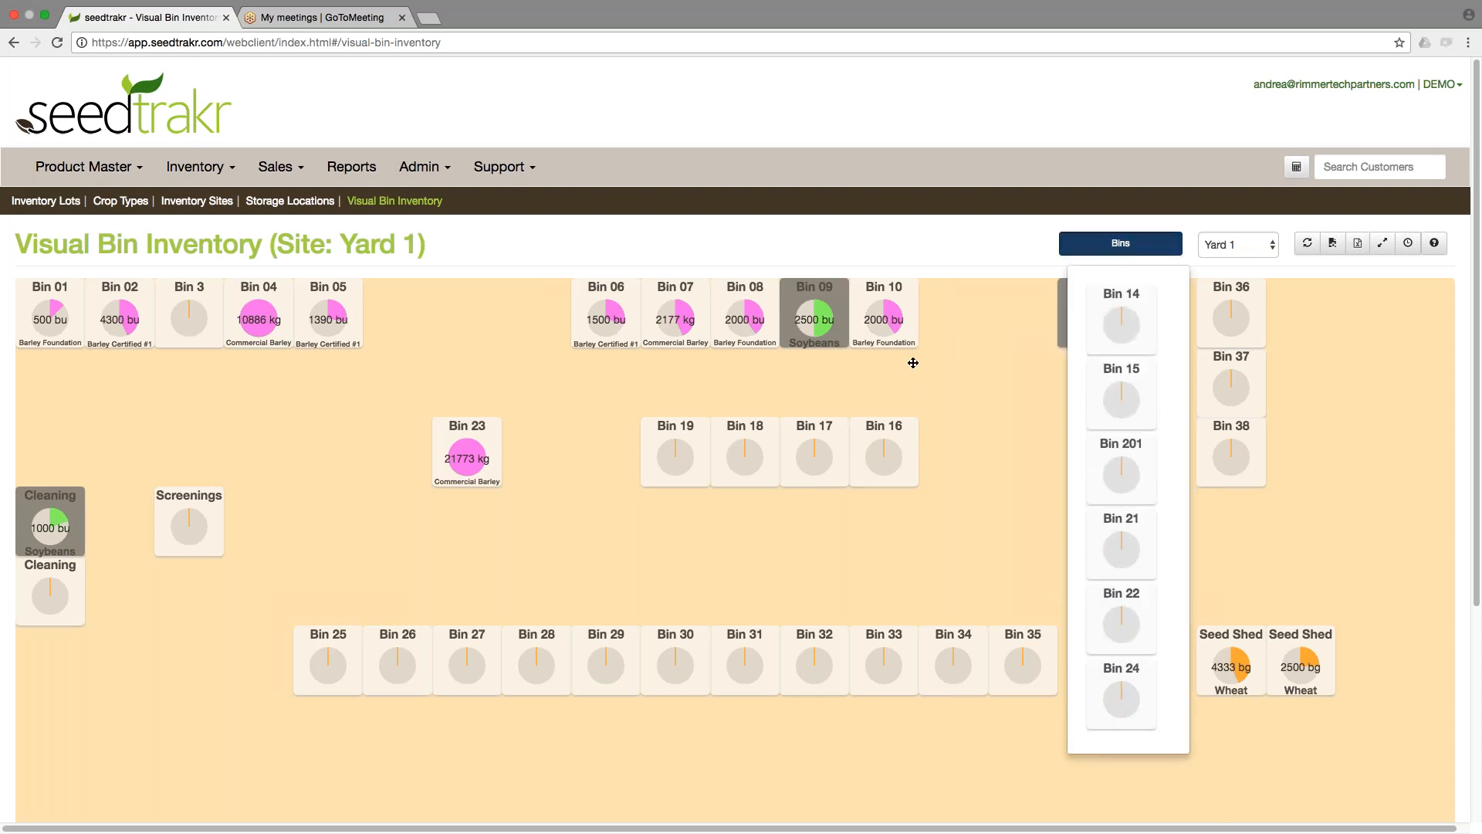
click(984, 337)
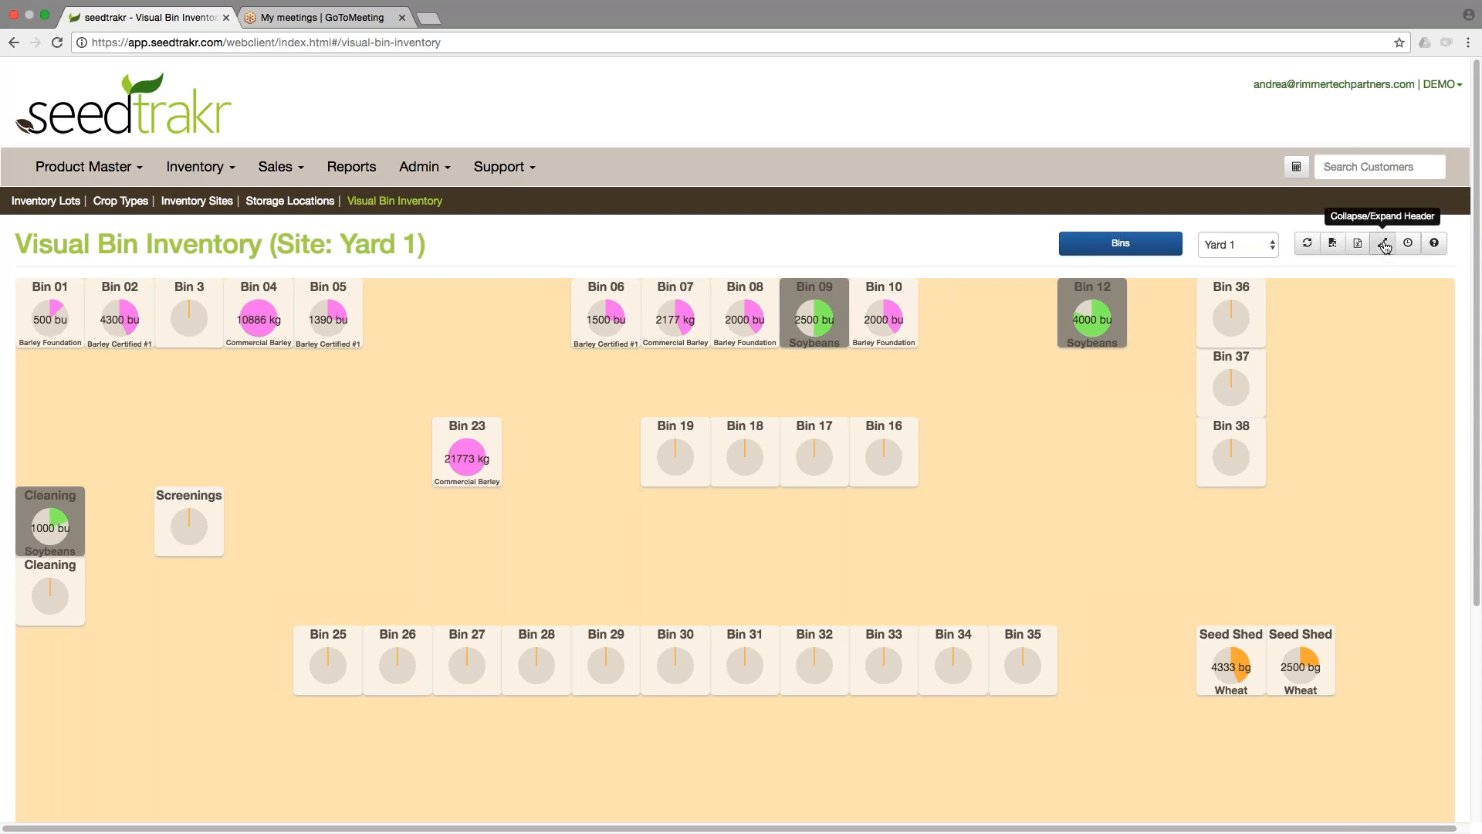
Collapse the page header and zoom the browser out one step to fit the whole bin layout.
click(1383, 244)
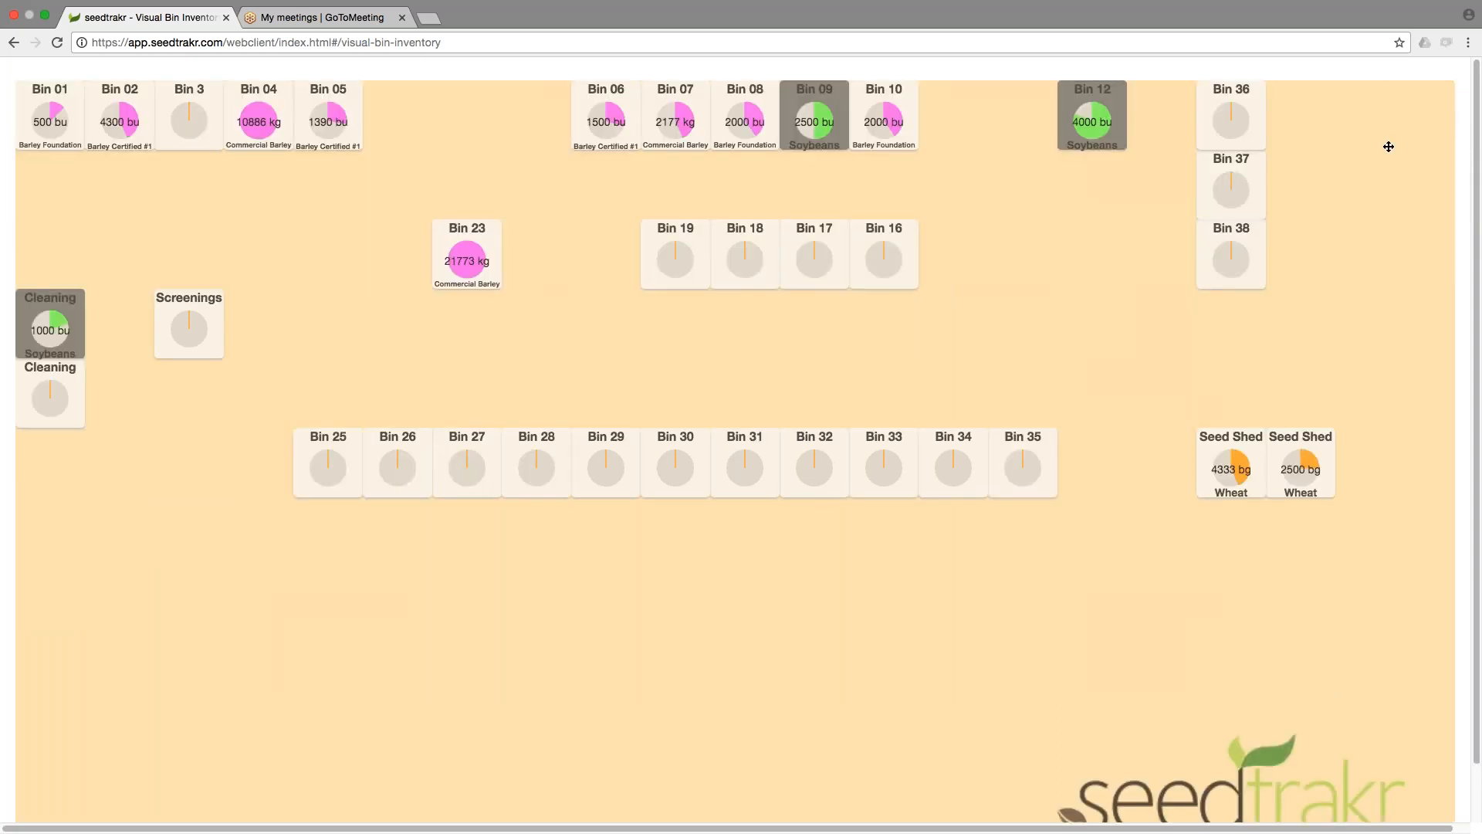
click(1387, 87)
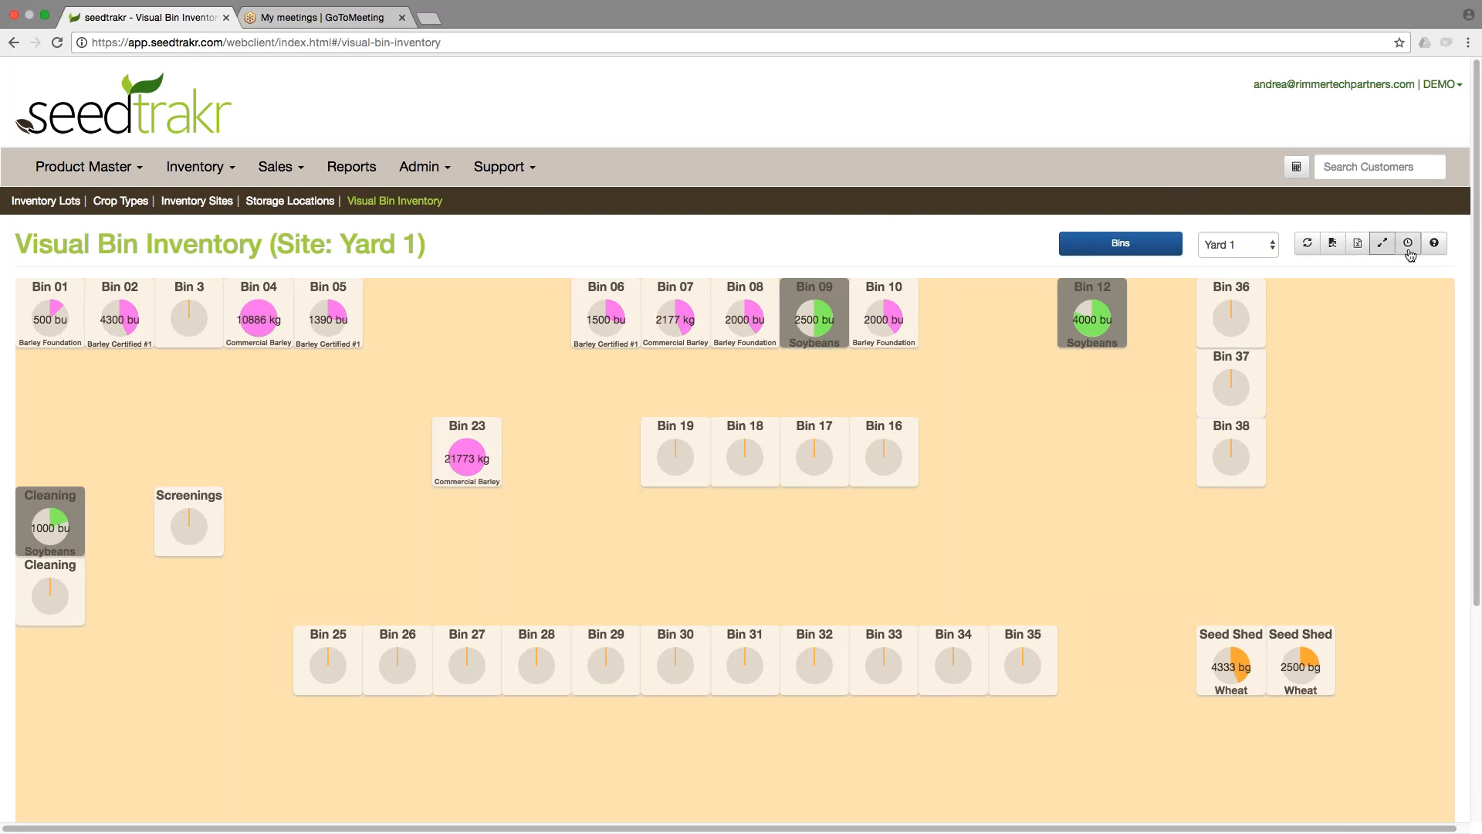
click(1383, 244)
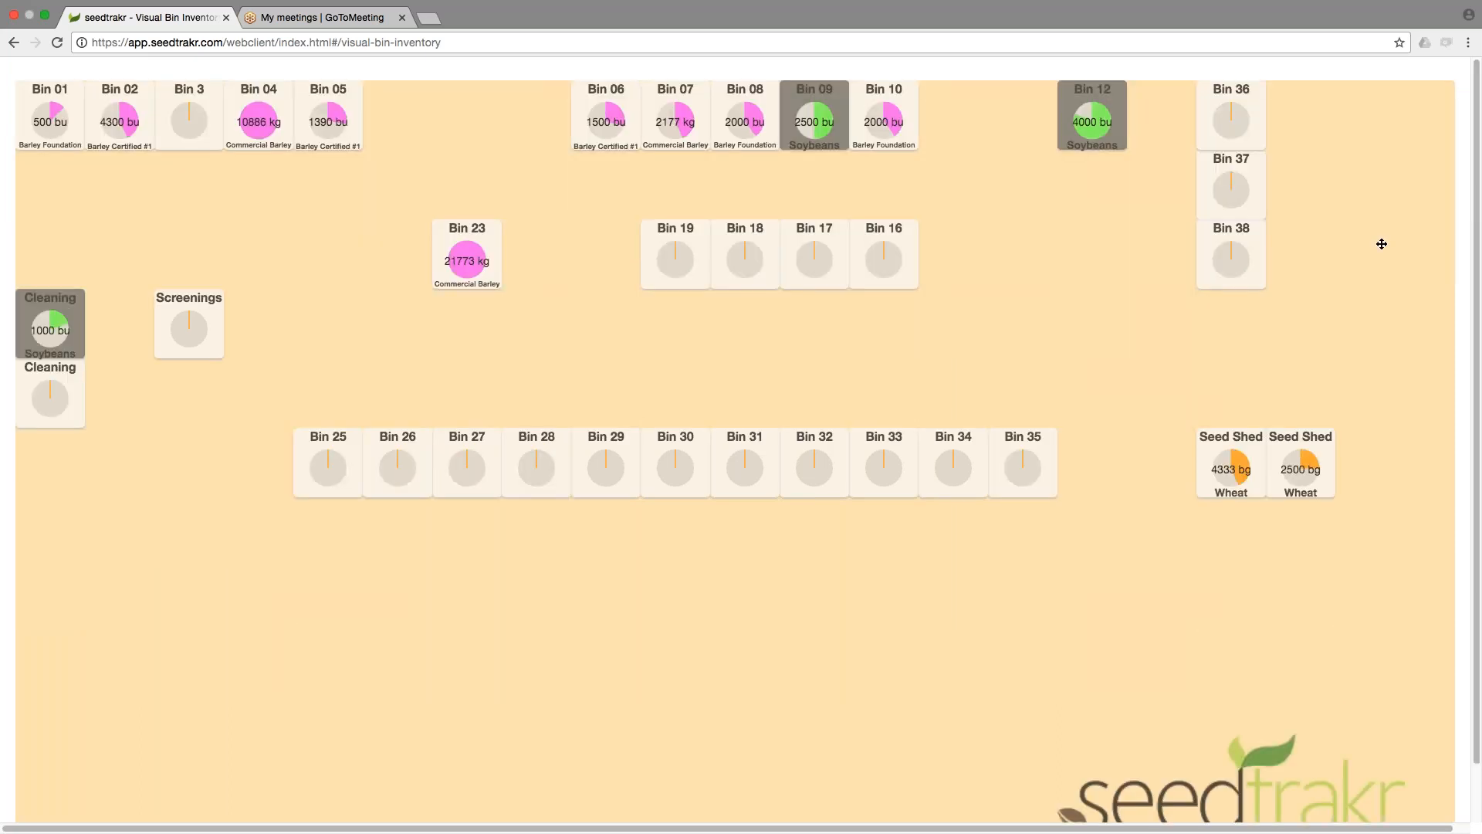
click(1467, 45)
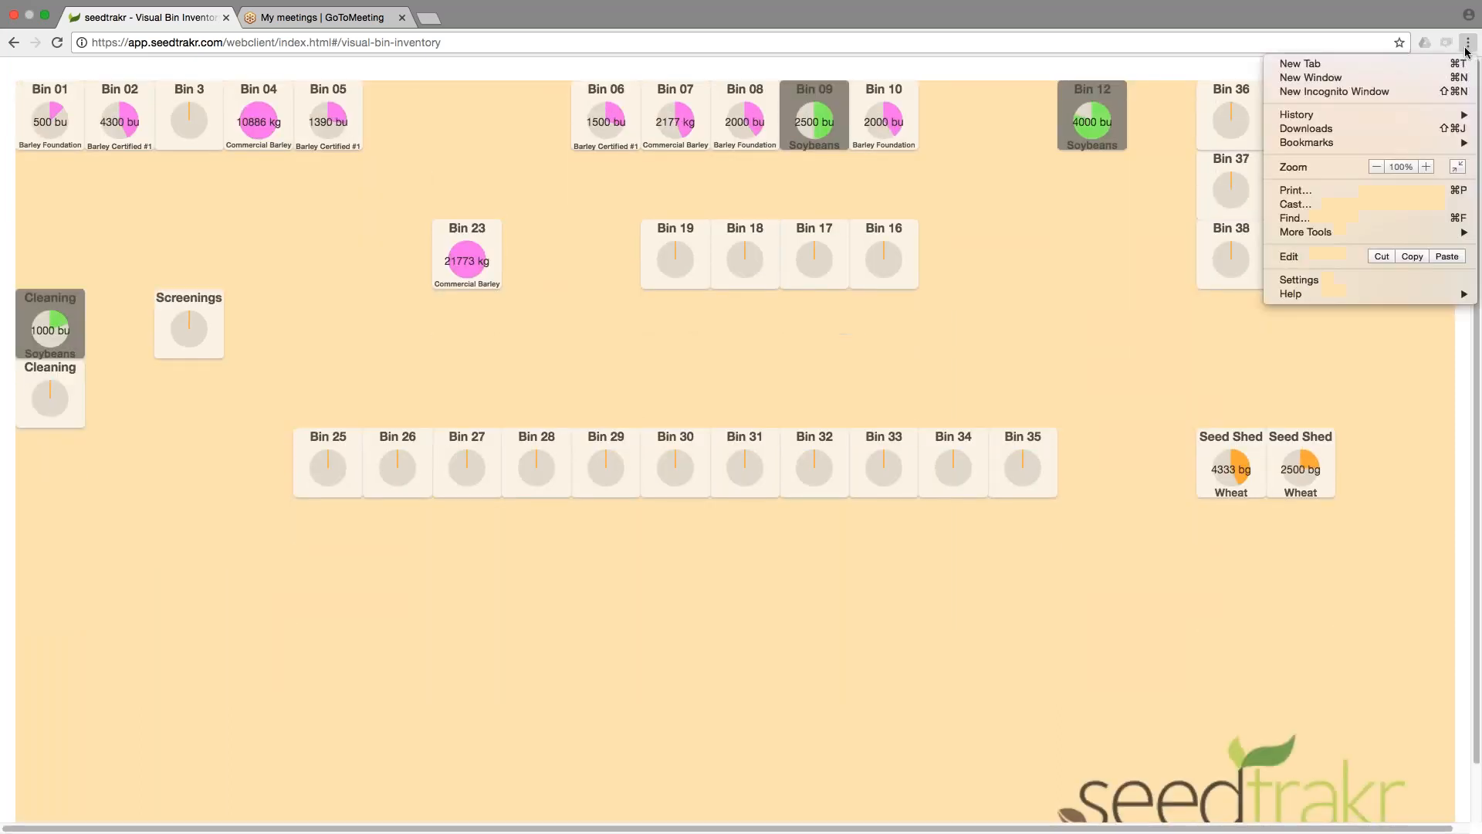
click(1377, 167)
click(1325, 461)
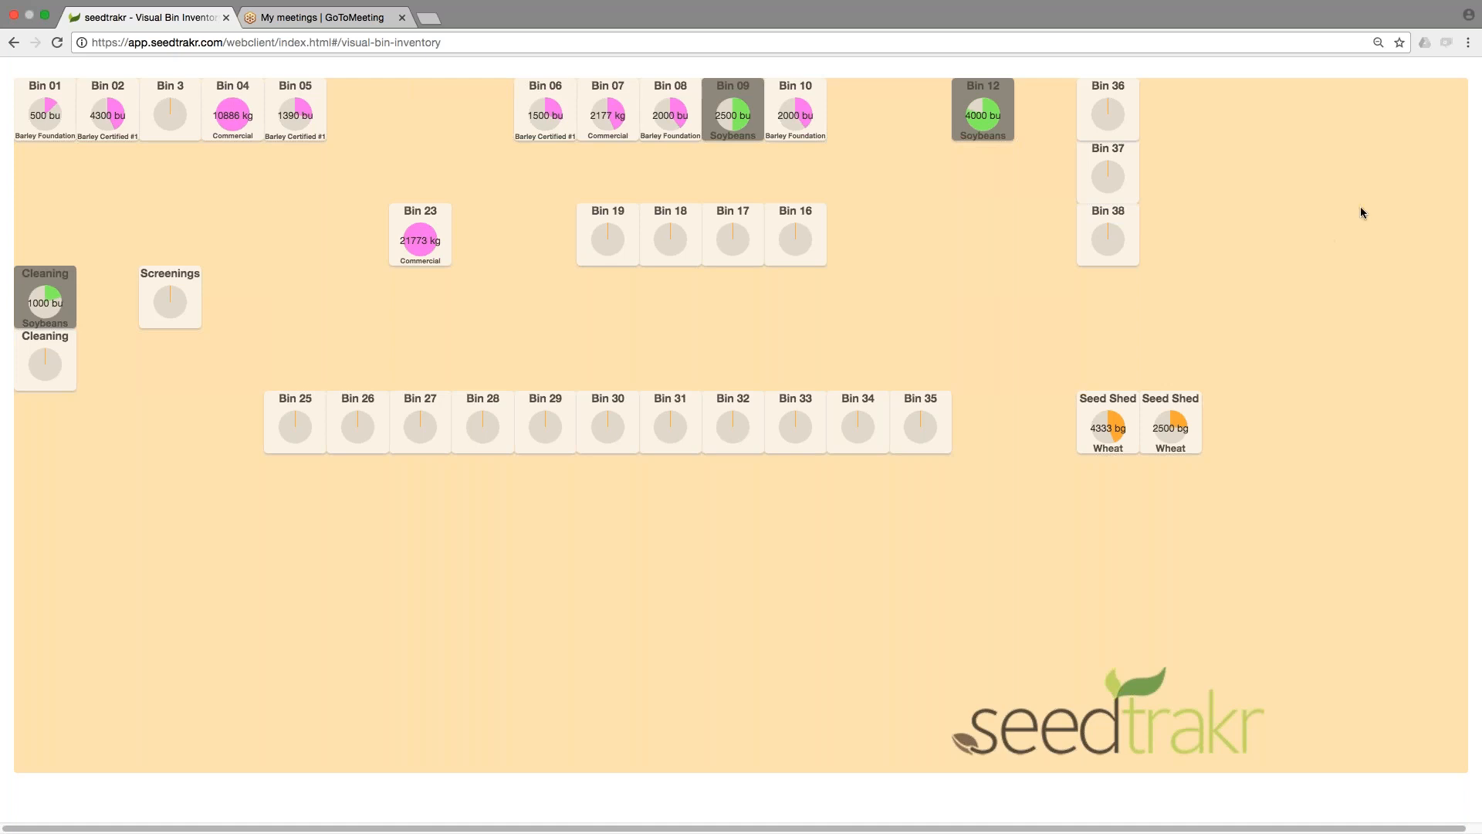
Expand the page header again above the Yard 1 bin layout.
scroll(1361, 211, up, 2)
scroll(1341, 415, down, 2)
scroll(1343, 402, up, 1)
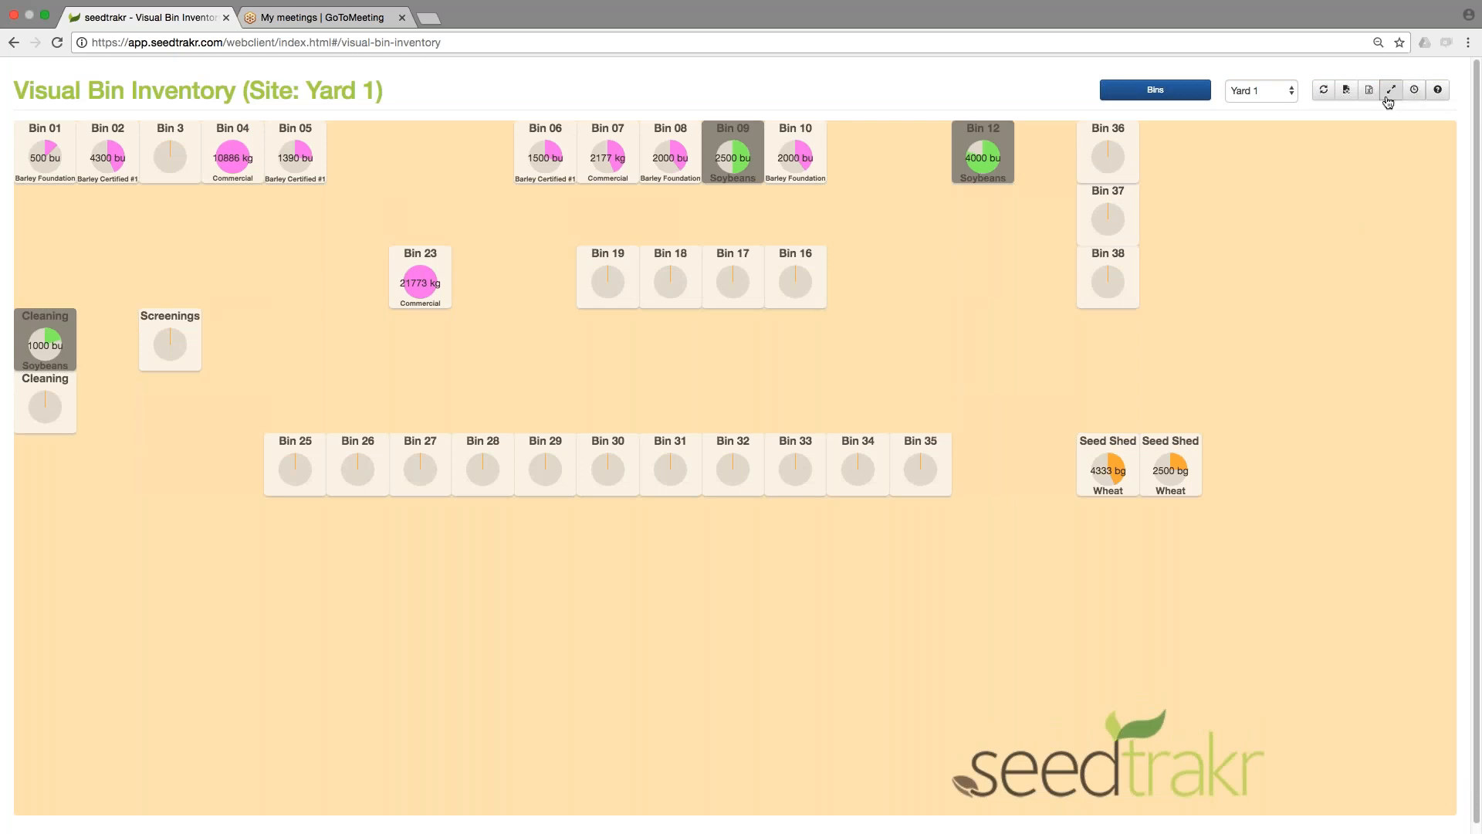
click(1390, 94)
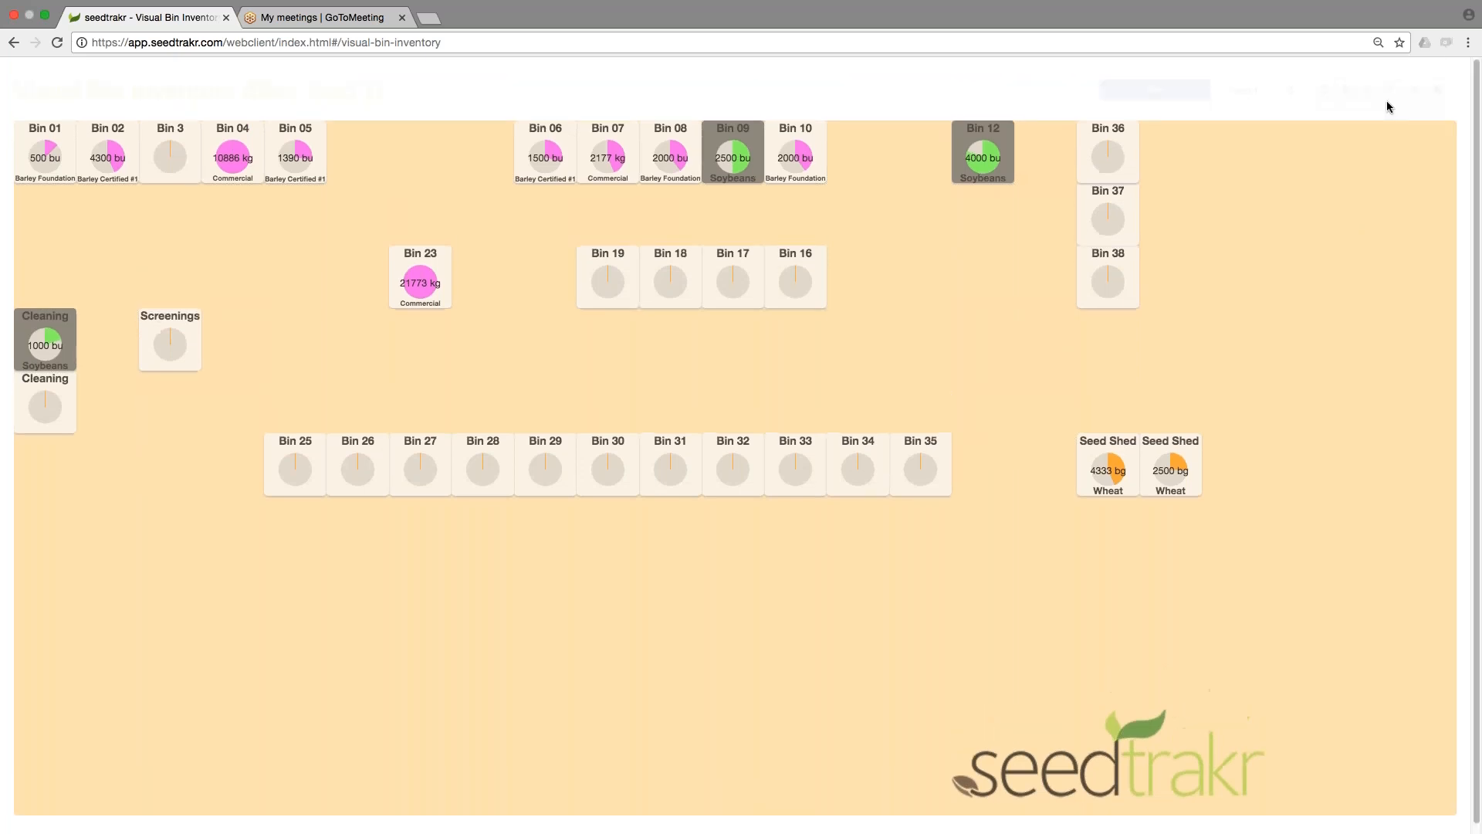
click(1392, 95)
click(1392, 95)
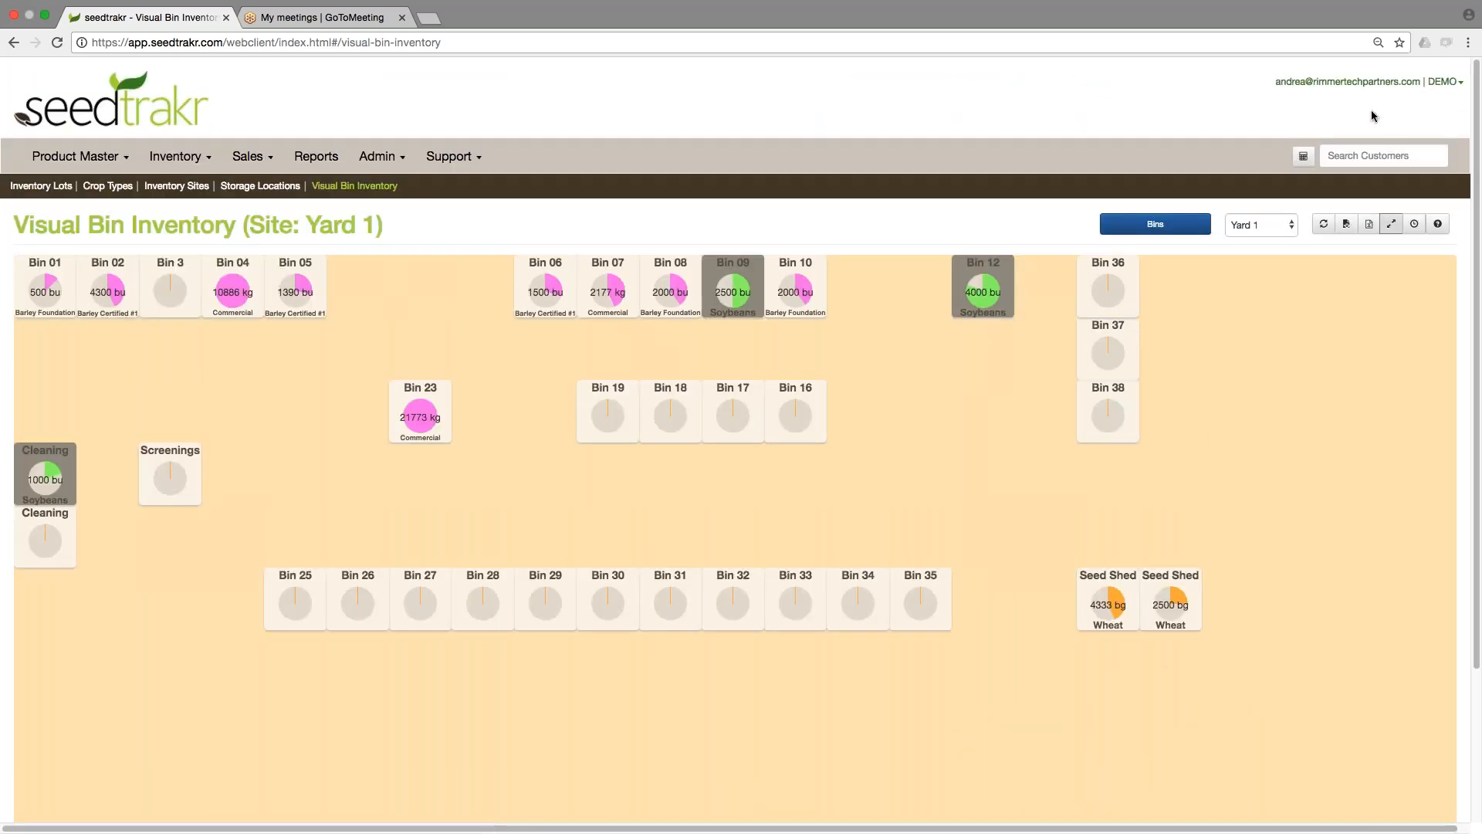
click(1394, 231)
Start the site carousel timer, stop it on the Warehouse site, and leaf through the site list.
click(1415, 226)
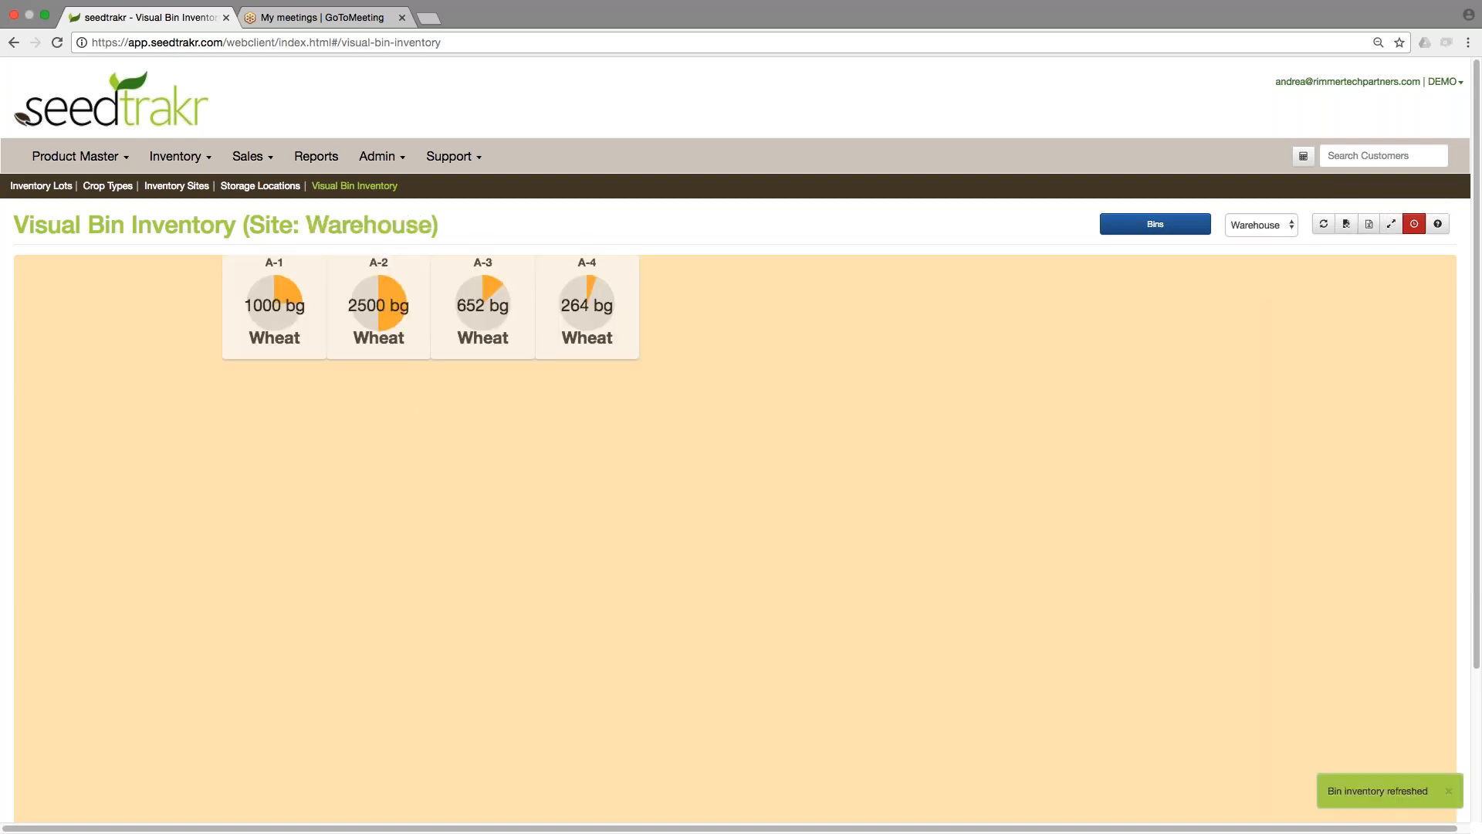
click(1412, 227)
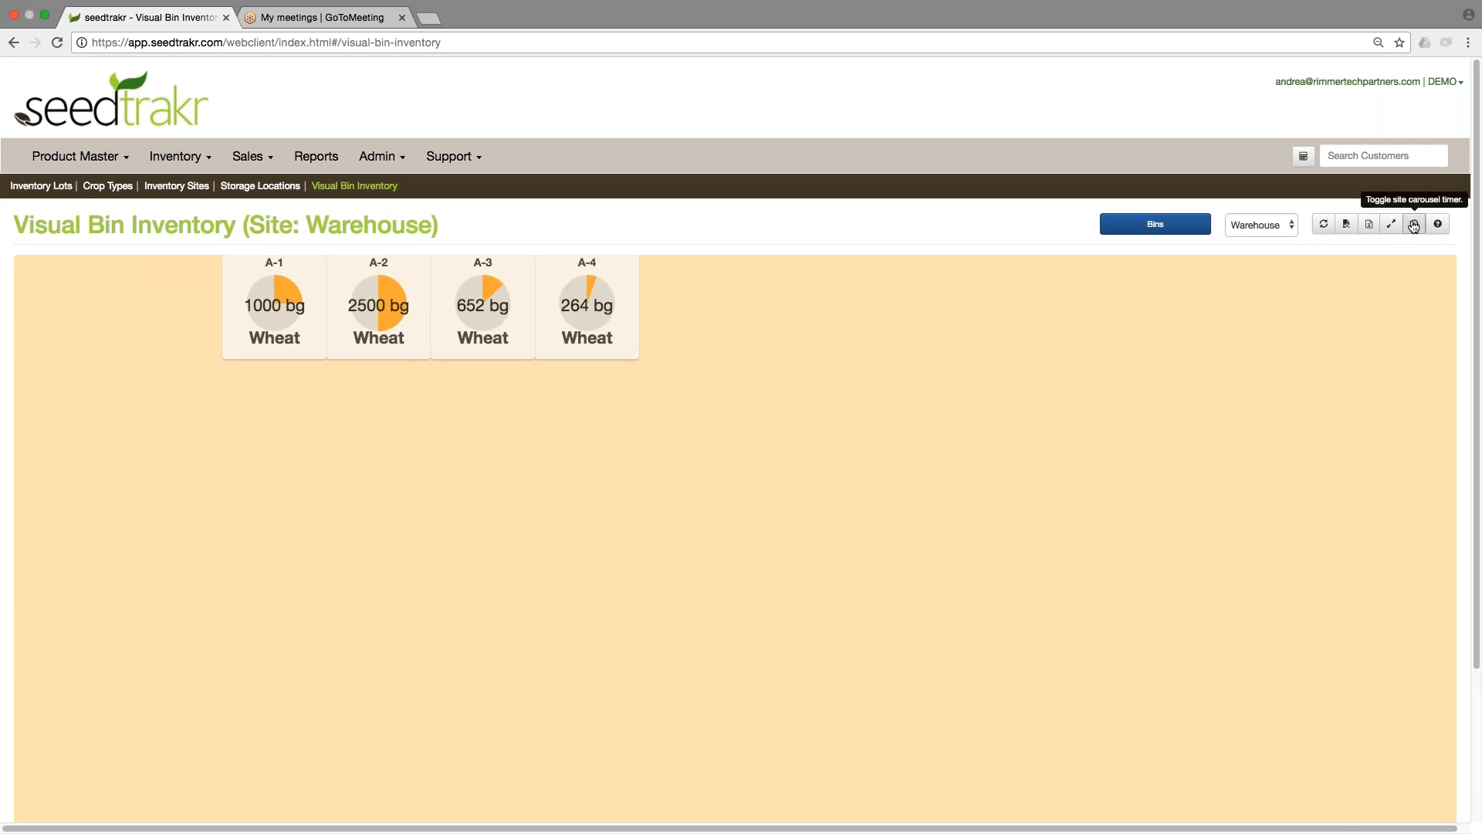
click(1262, 225)
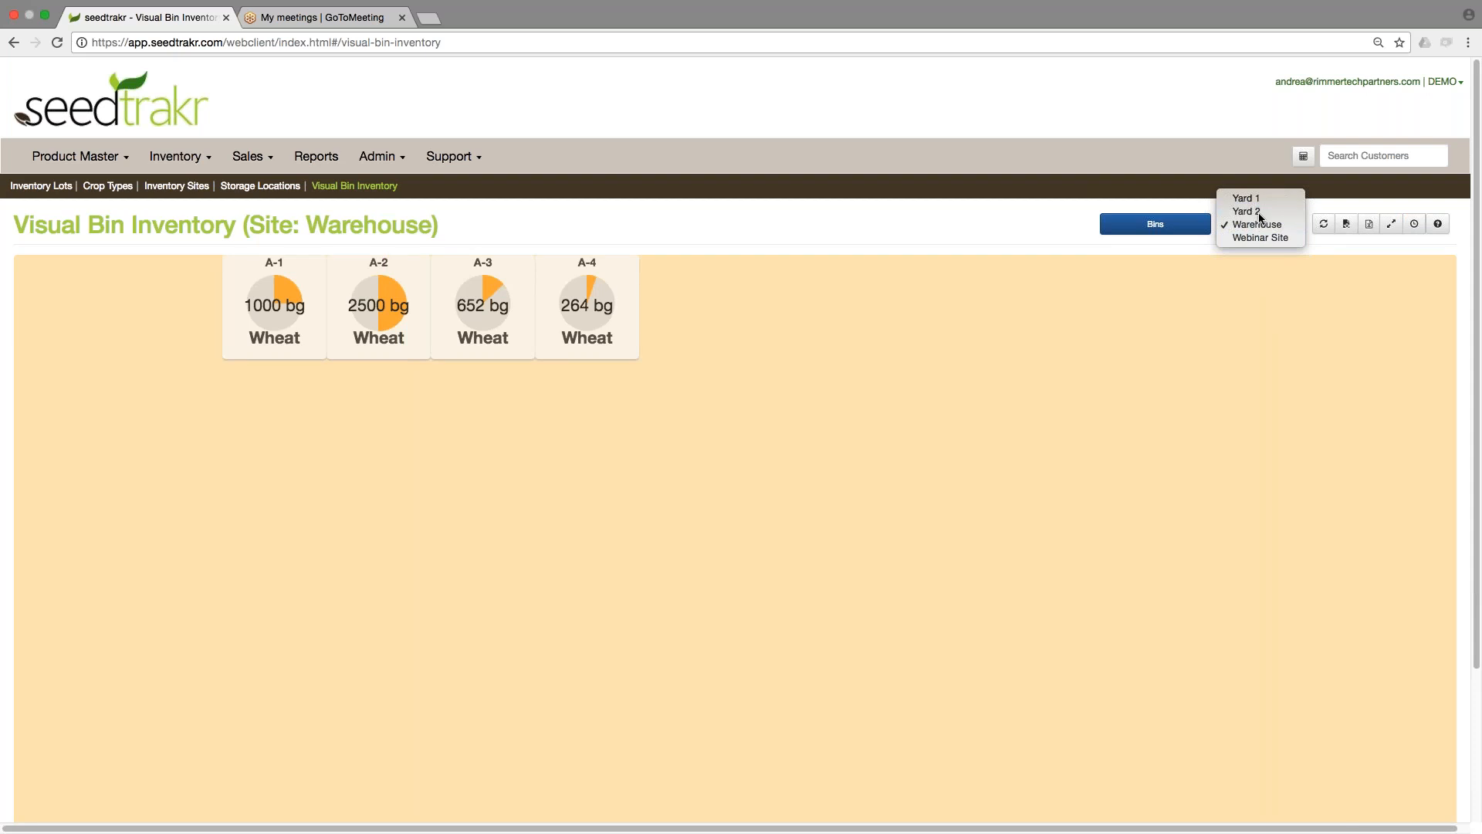
click(1255, 211)
click(1261, 226)
click(1263, 239)
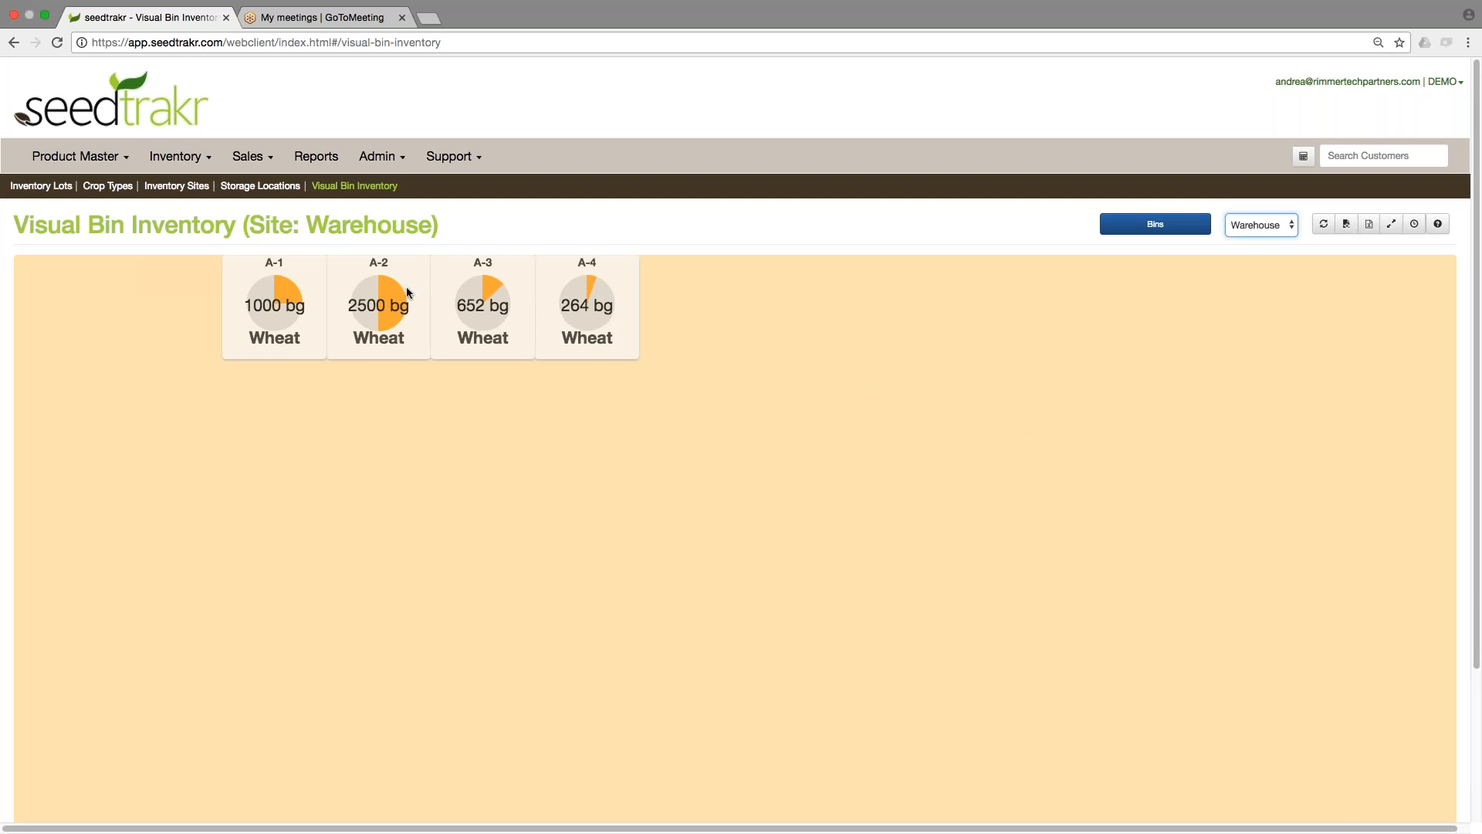
Open the Storage Locations list to review bins and their sites.
mouse_move(284, 269)
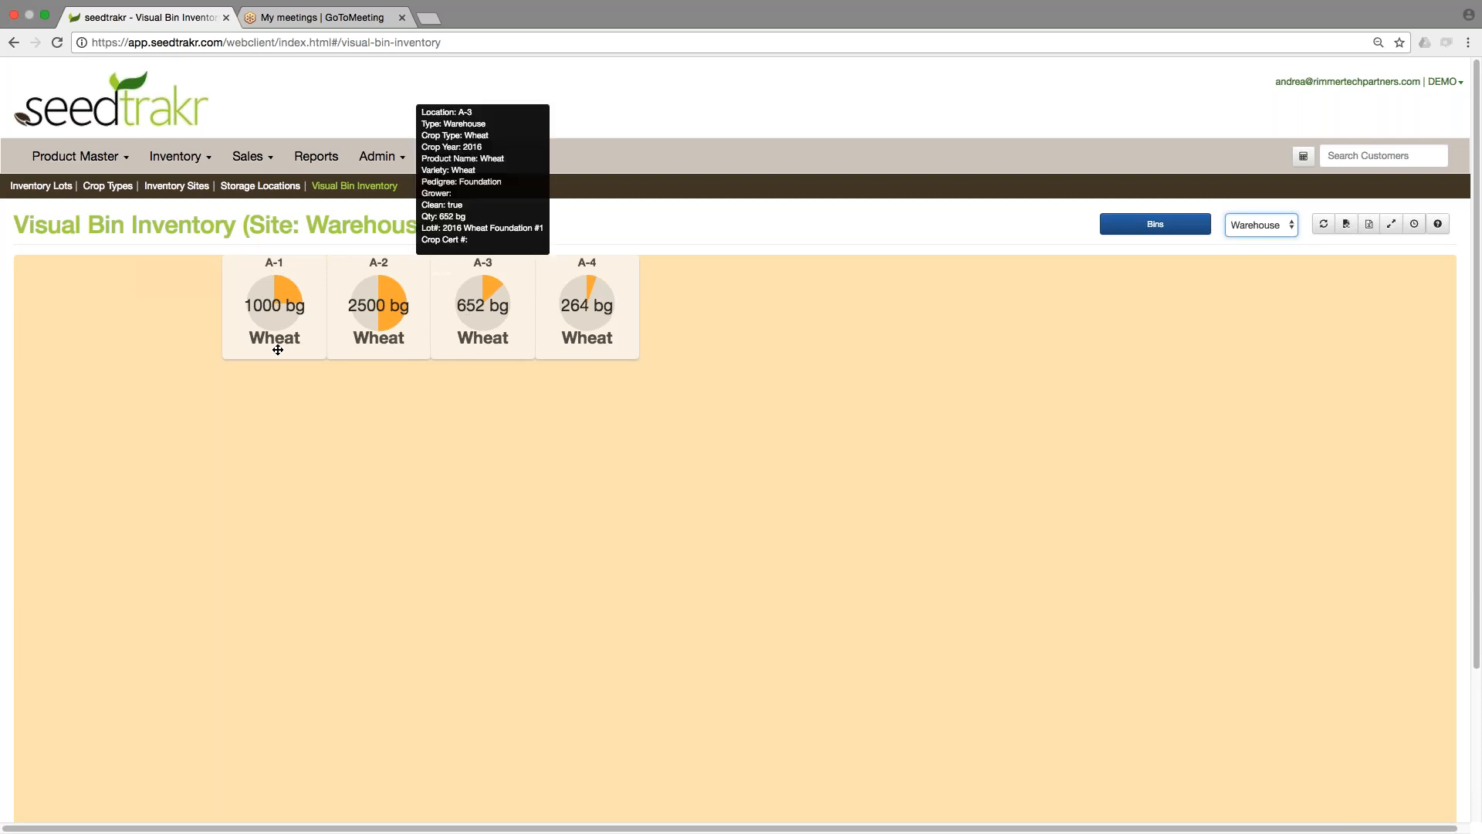
click(175, 159)
click(176, 223)
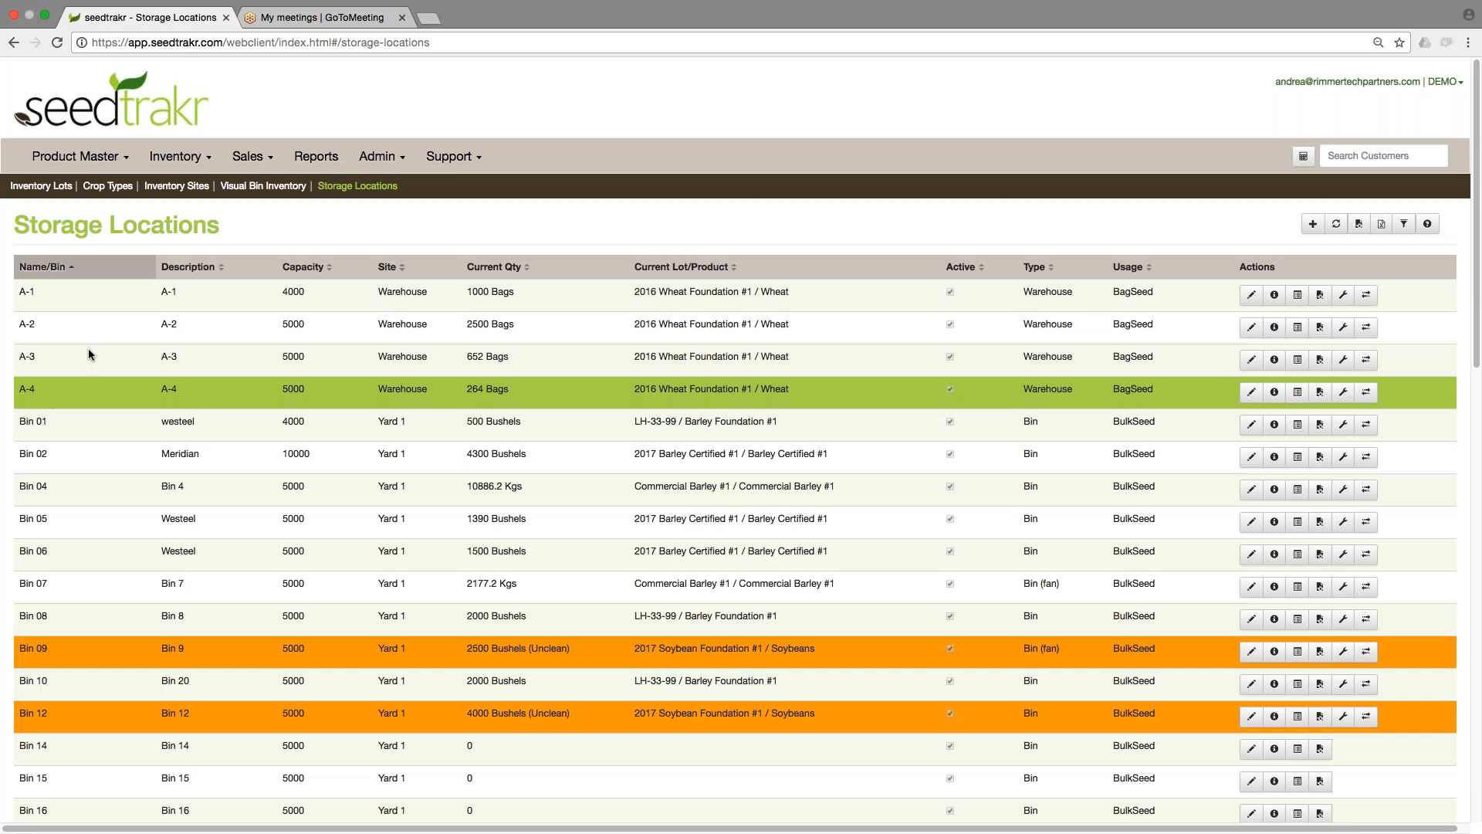
Return to Visual Bin Inventory and select the Warehouse site.
click(263, 186)
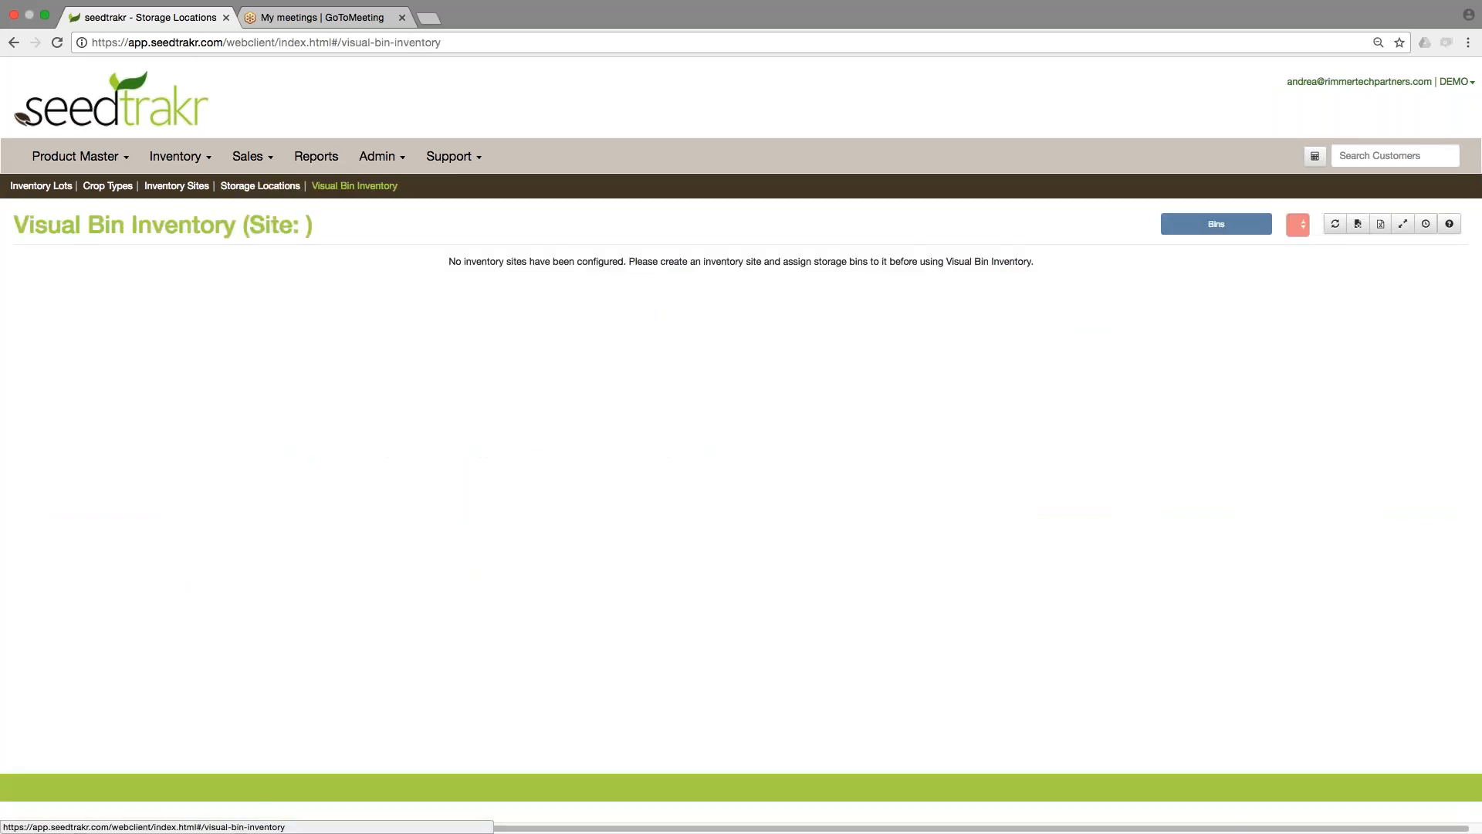
click(1286, 226)
click(1285, 264)
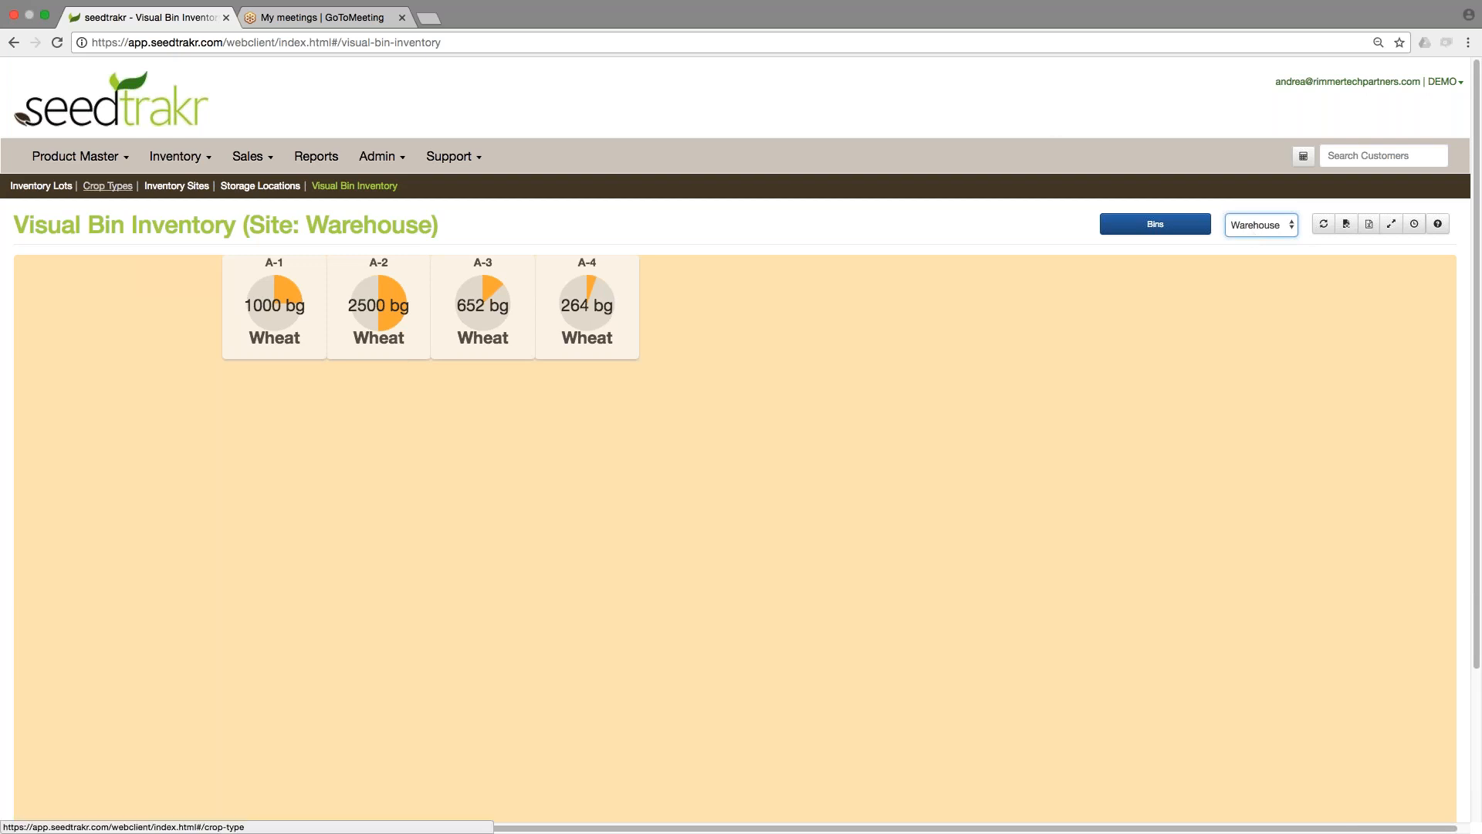
Open Crop Types and inspect the Barley crop type's display colour settings without saving.
click(108, 186)
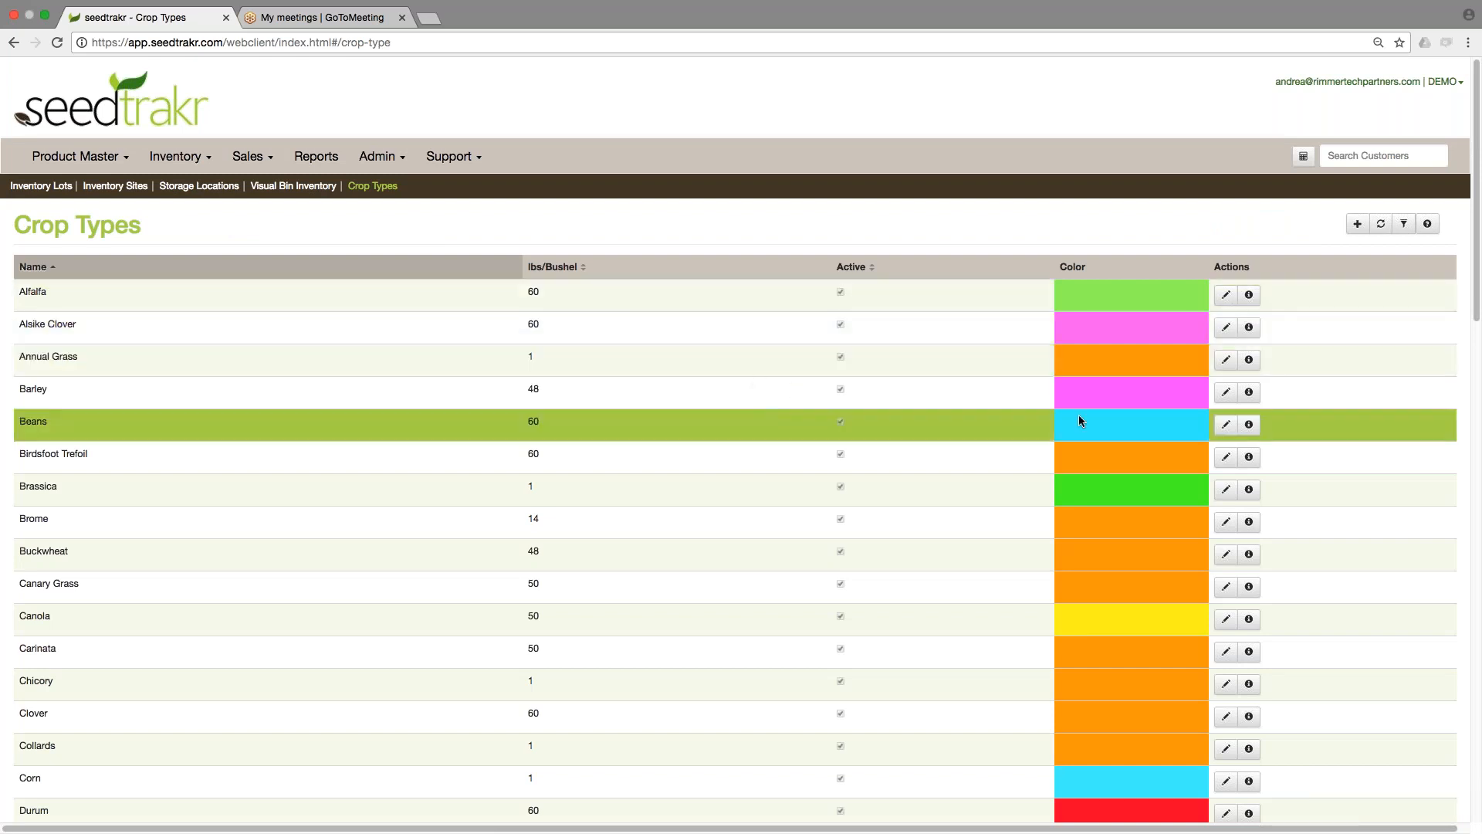
click(1226, 391)
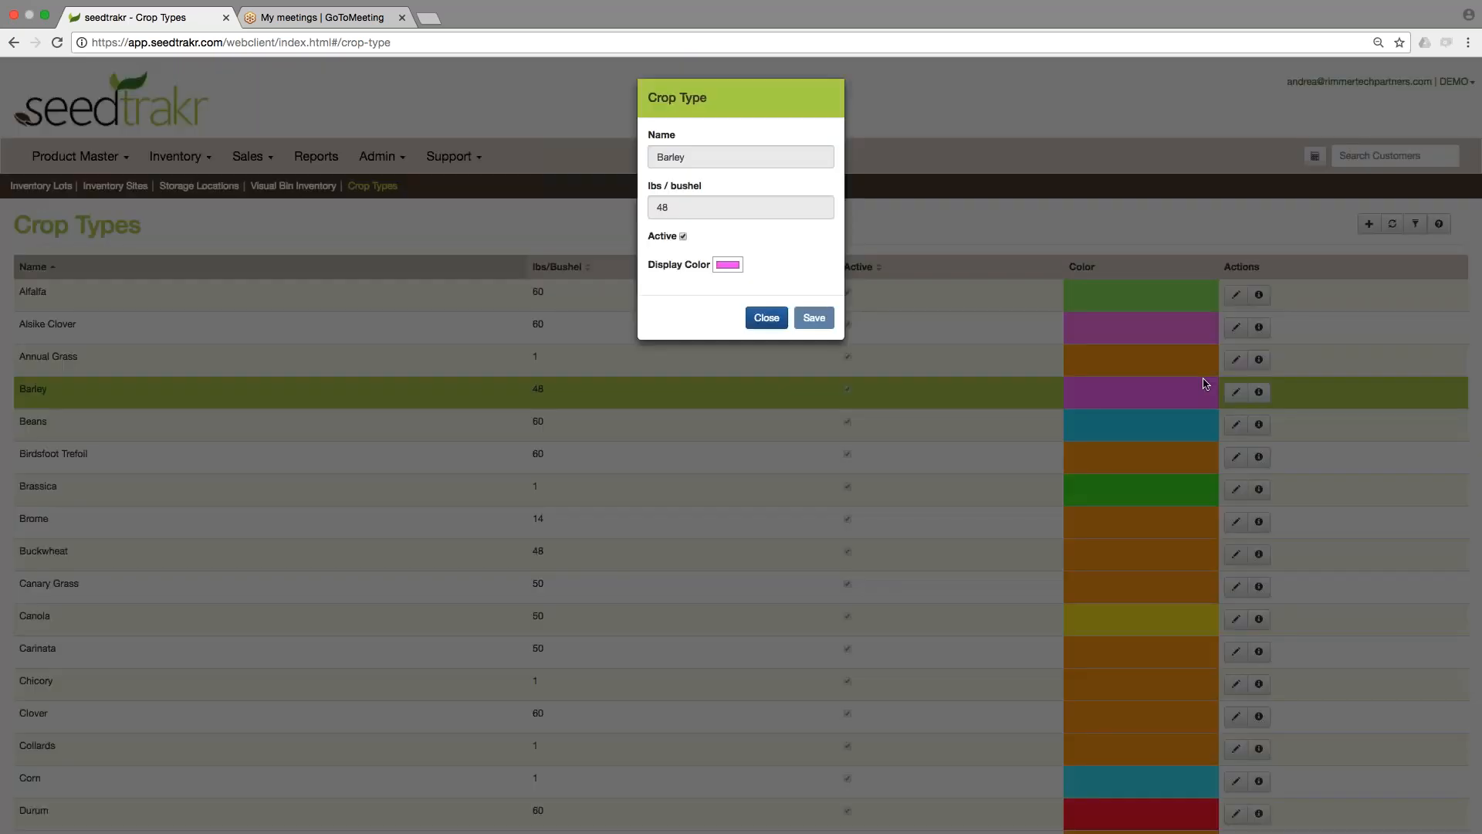
click(767, 318)
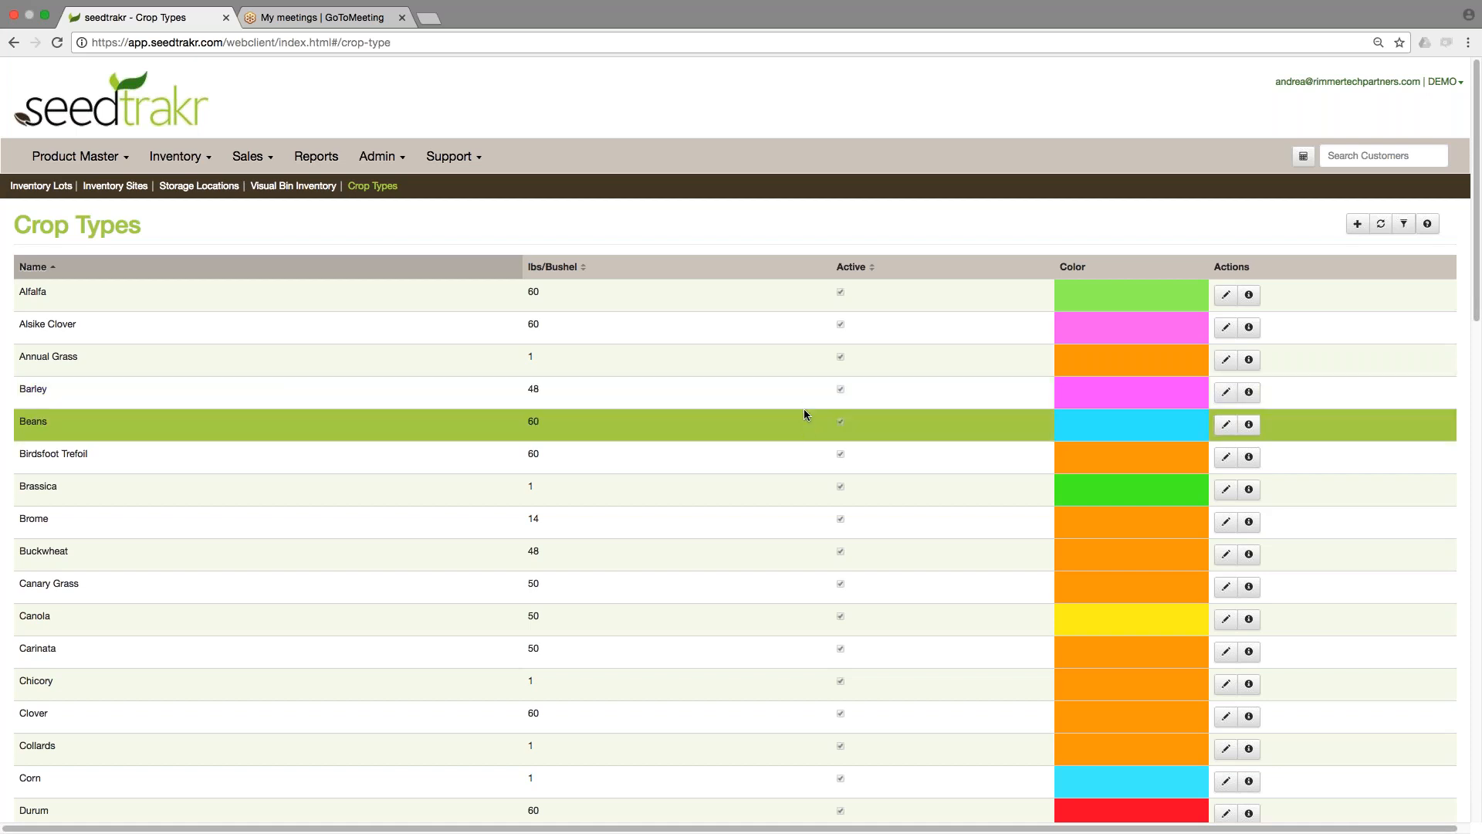
Open the Inventory Sites list.
click(192, 164)
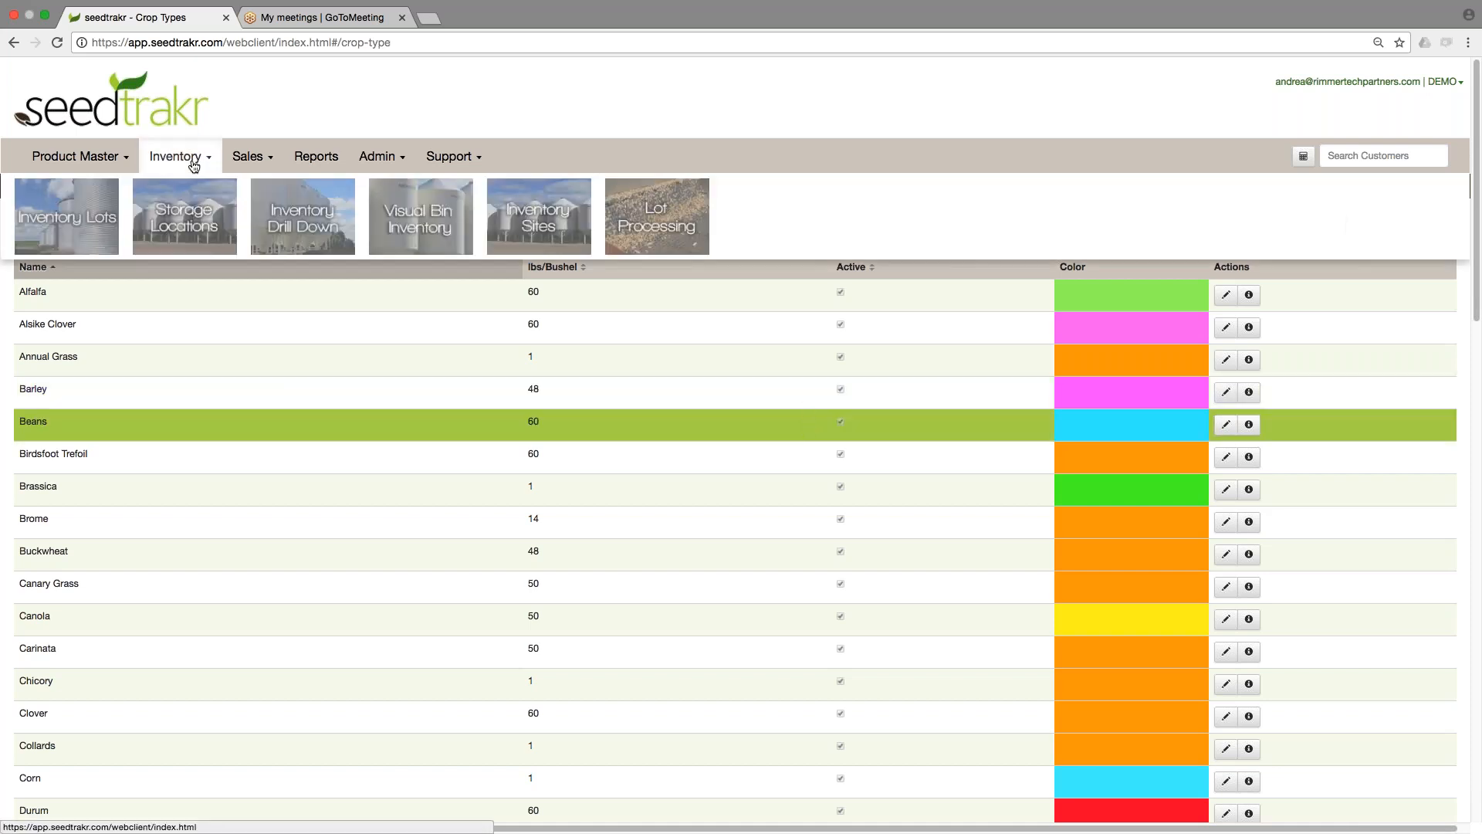
click(539, 218)
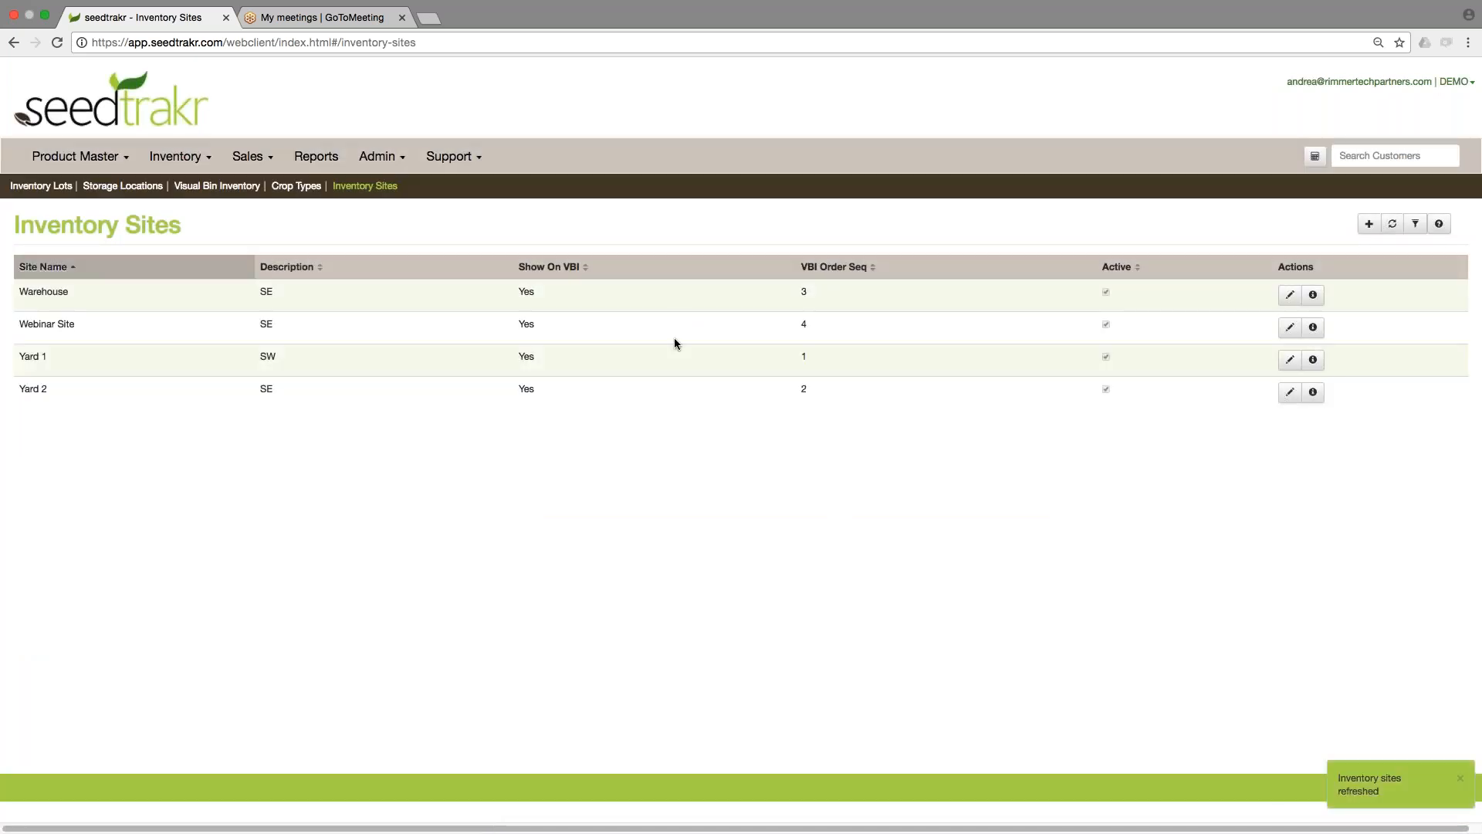
Open the new inventory site form and close it without saving.
click(641, 368)
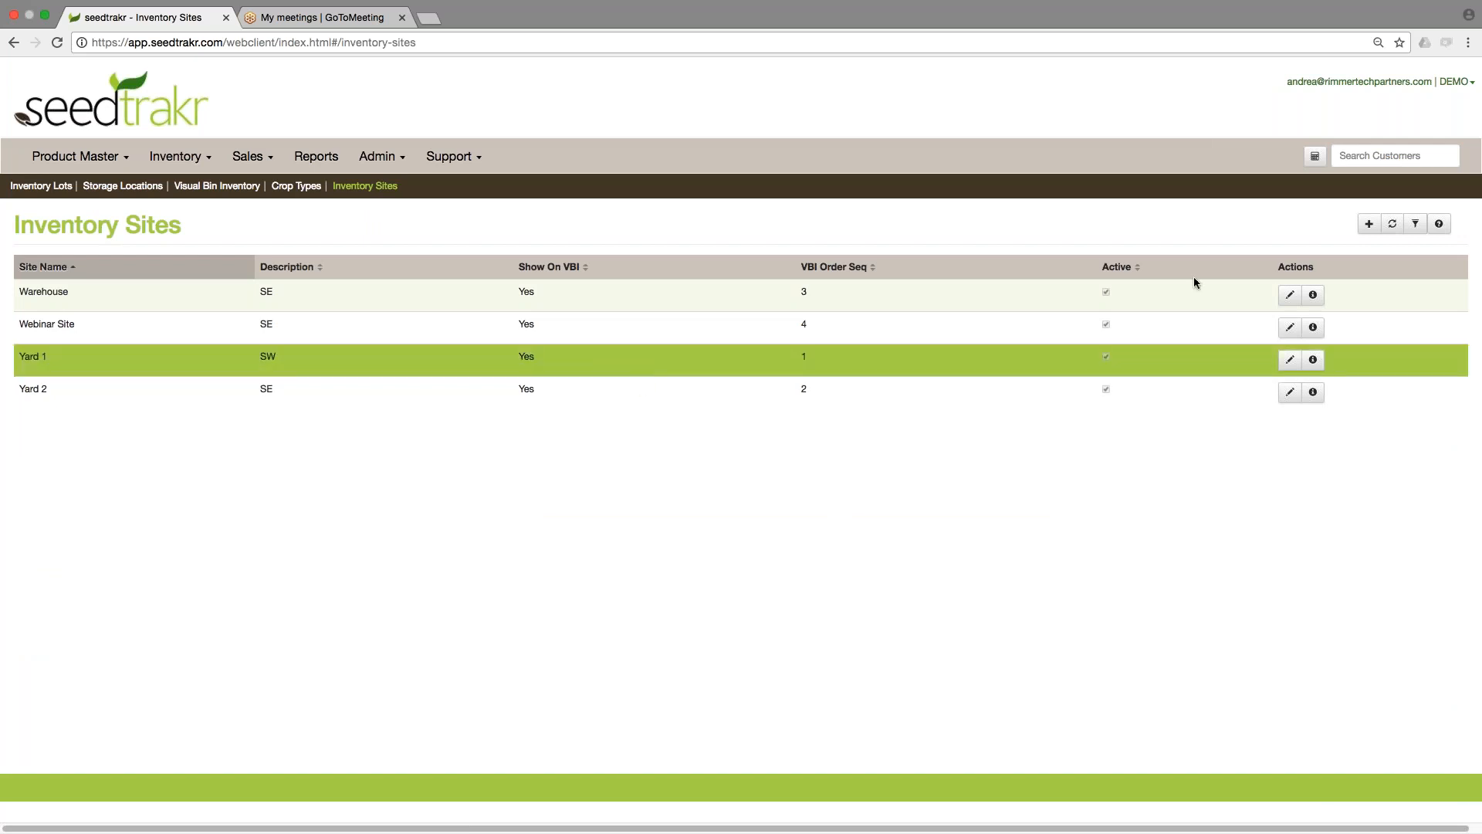
click(1369, 223)
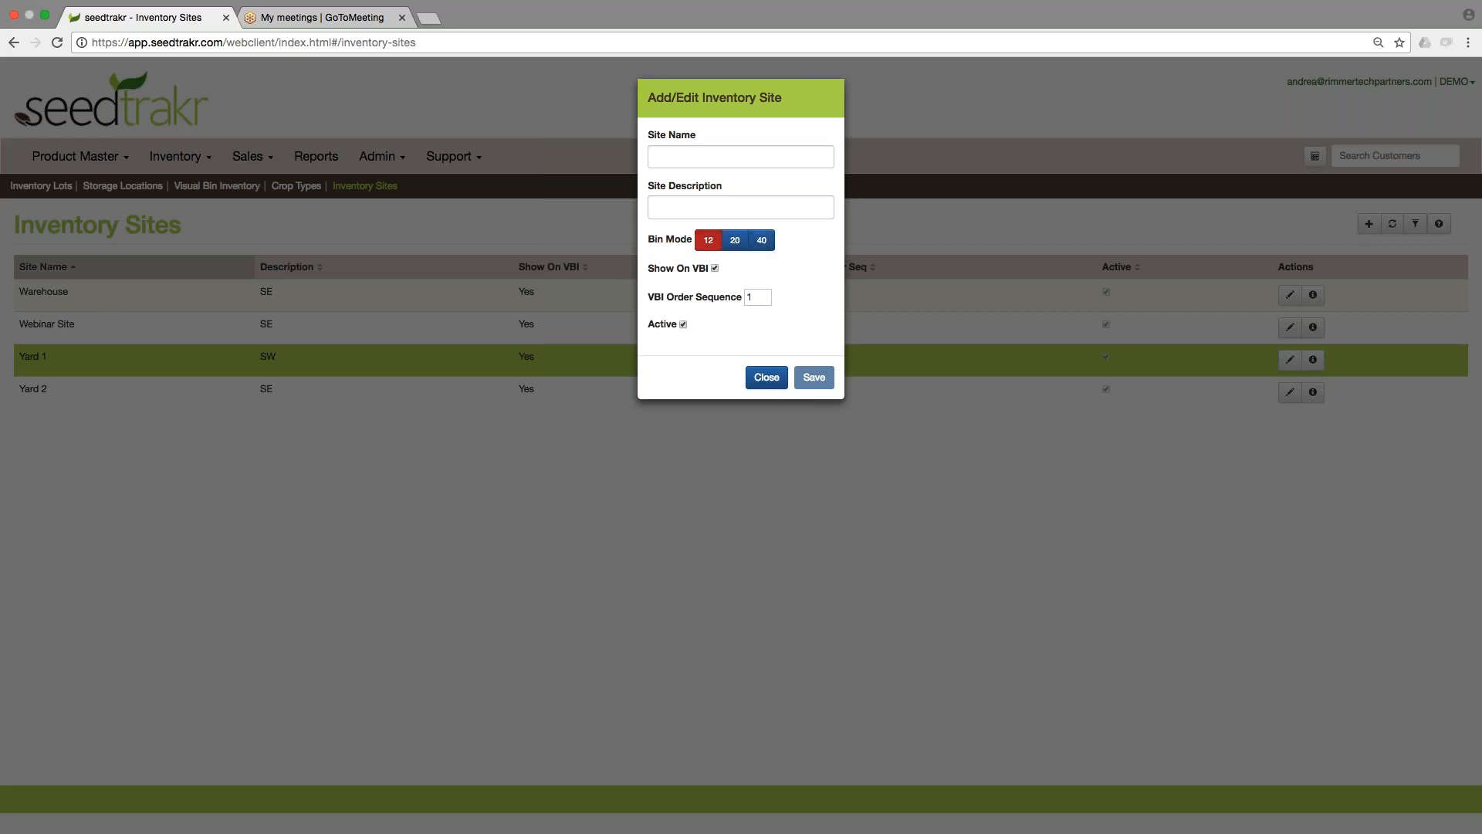
click(766, 377)
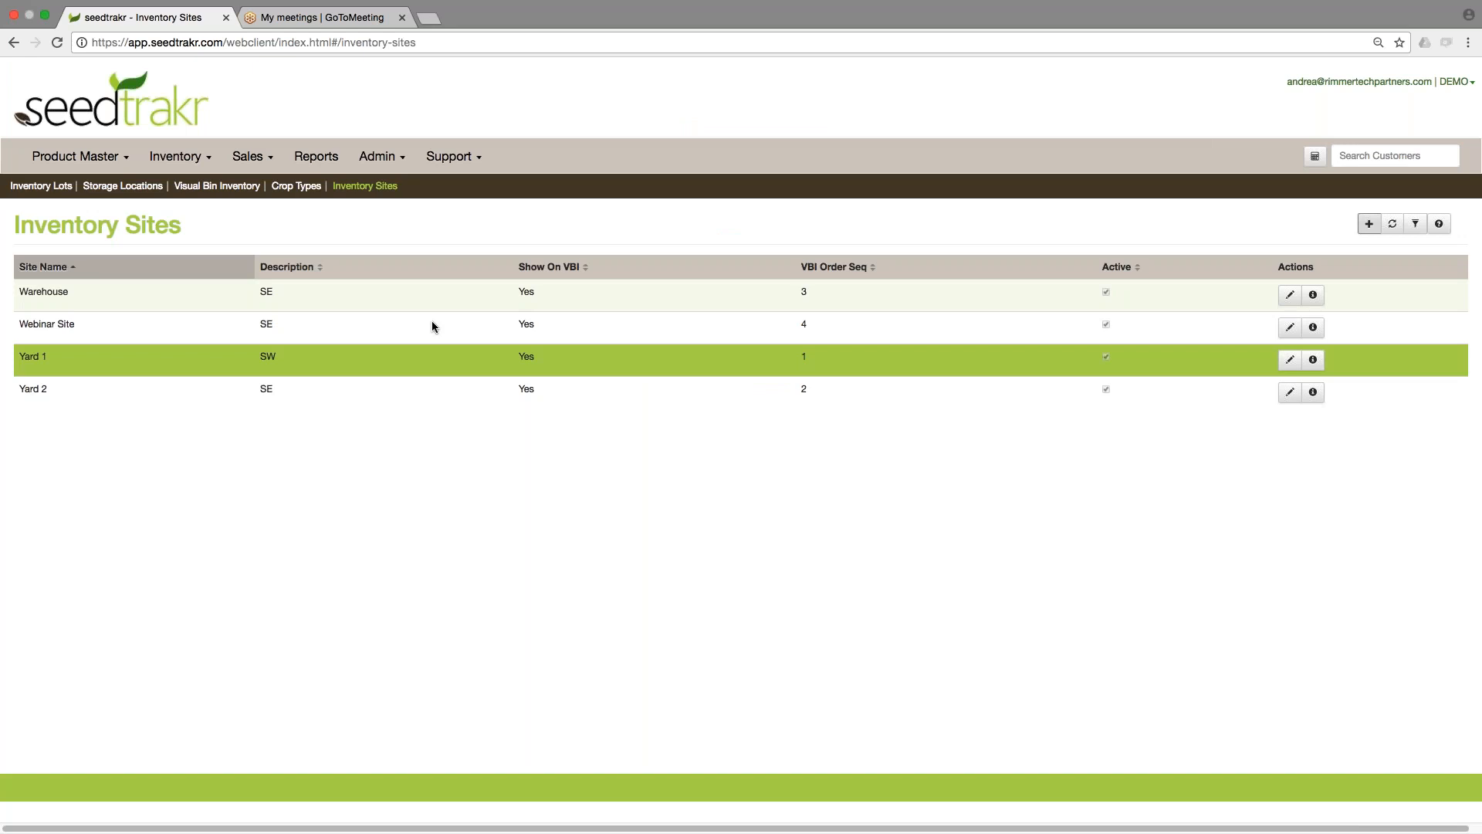
Go to Storage Locations, open the new storage location form, browse its site options, and close it without saving.
click(123, 186)
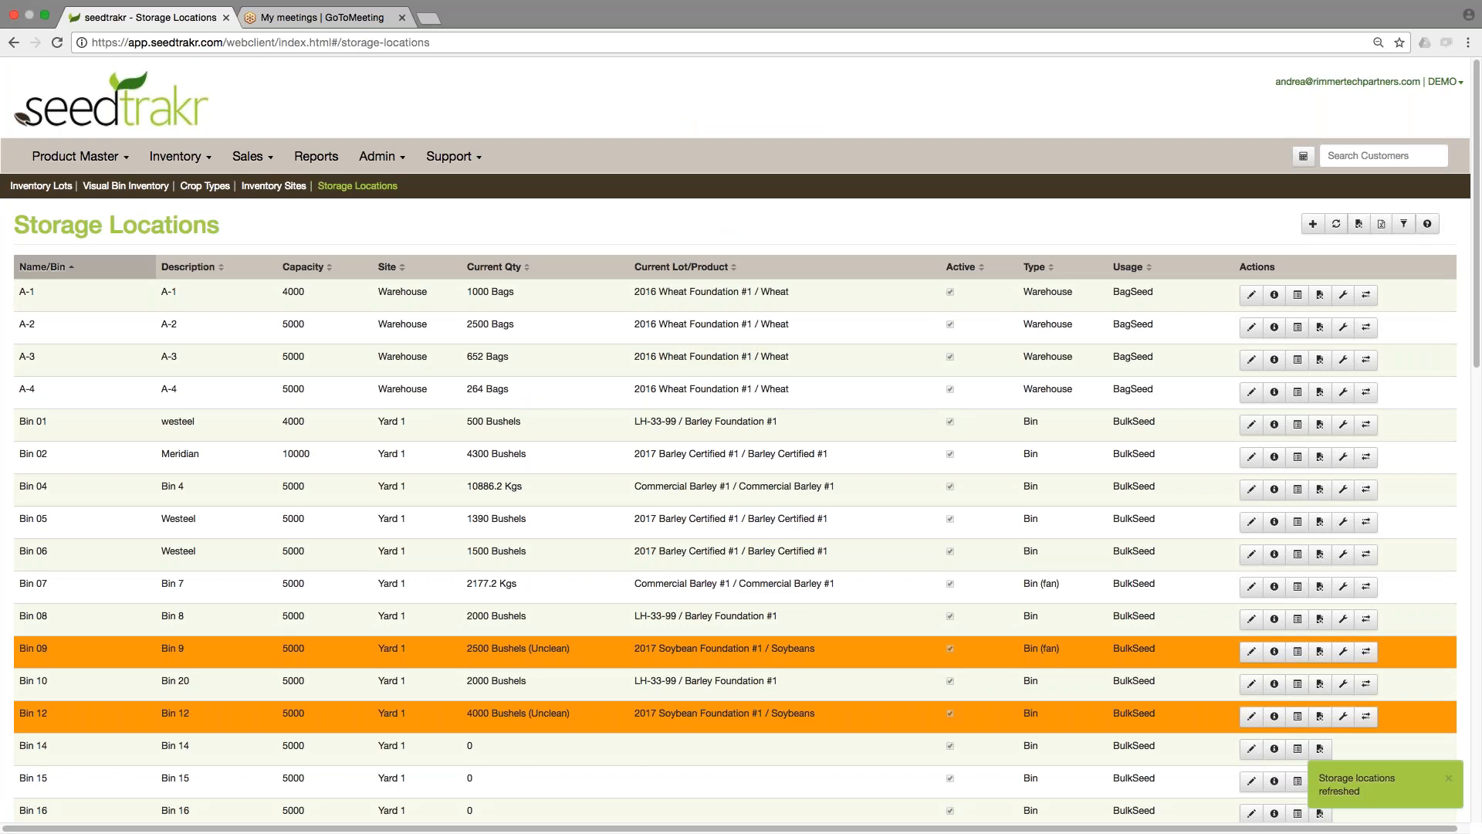
click(516, 295)
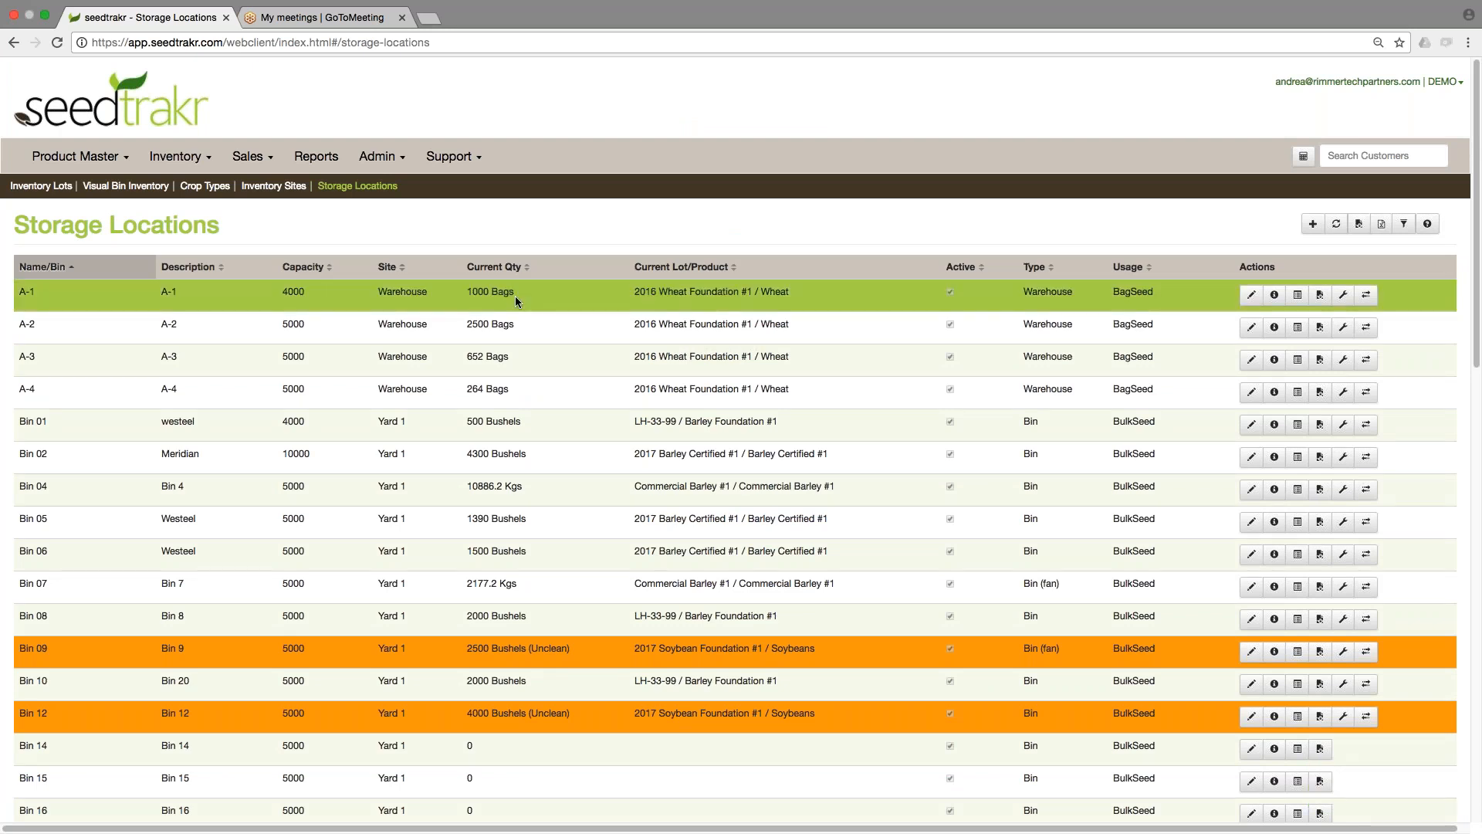
click(1313, 225)
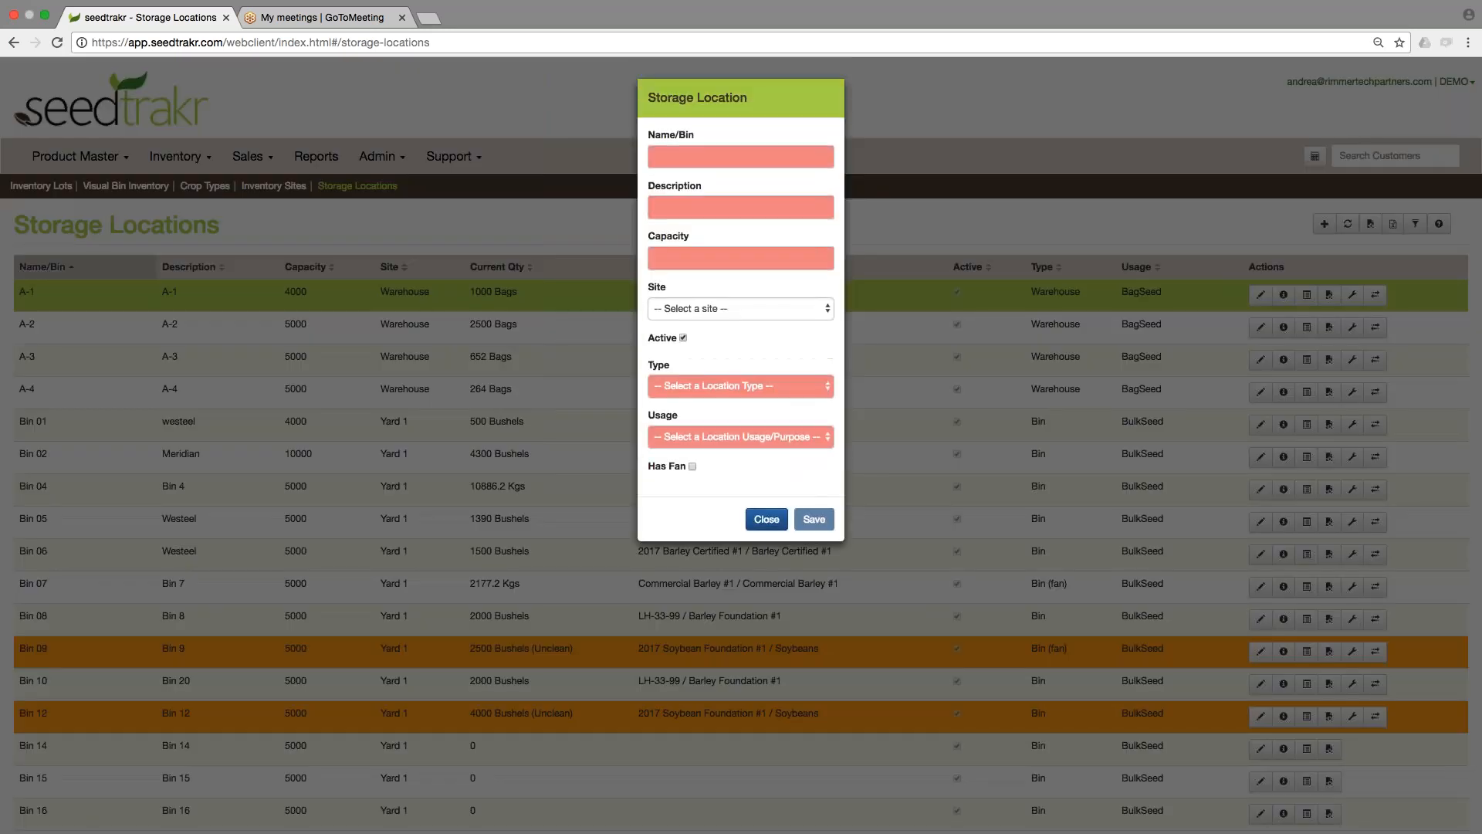
click(772, 308)
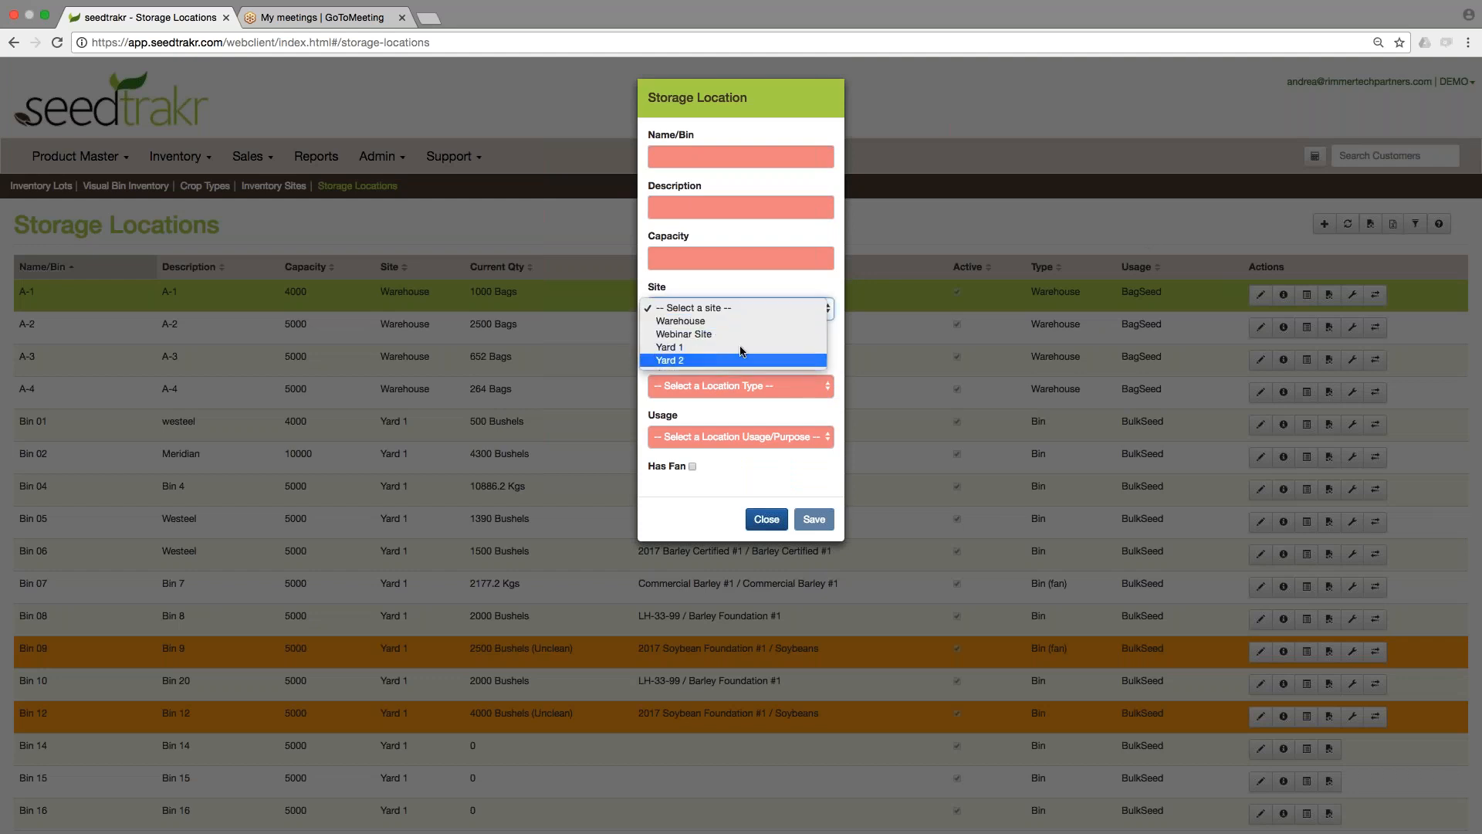
click(736, 291)
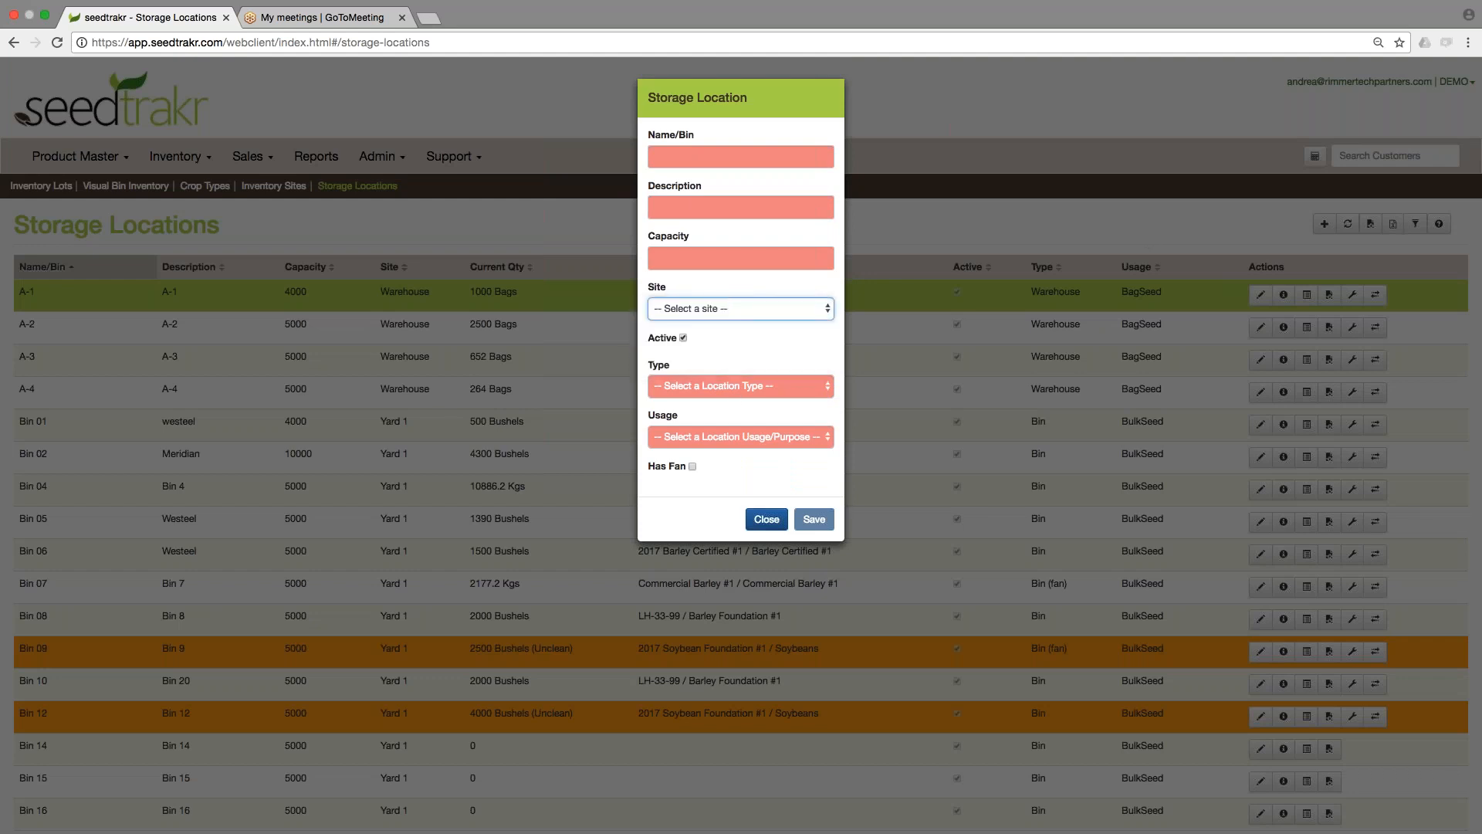
click(724, 313)
click(711, 291)
click(716, 306)
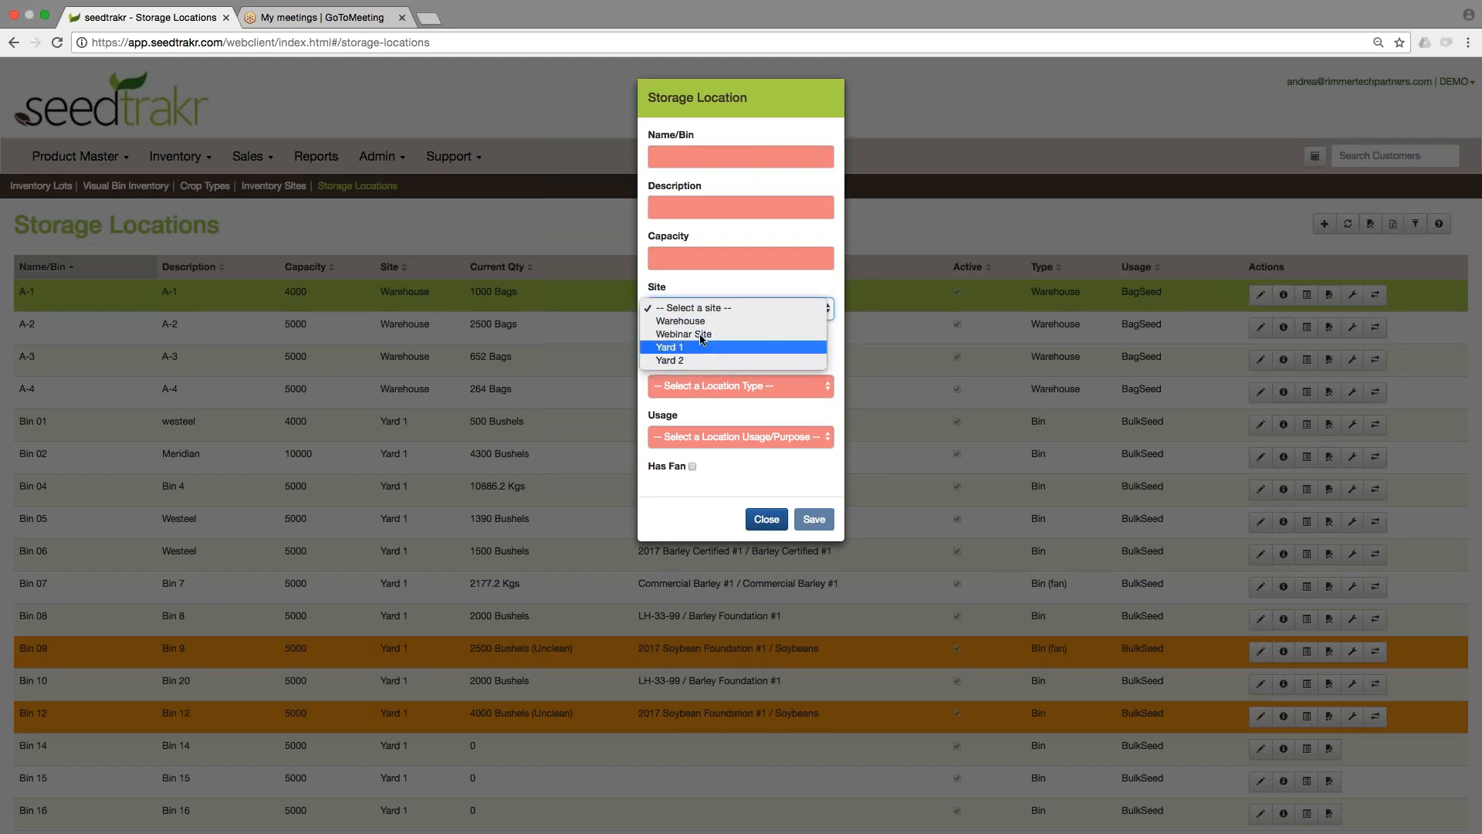
click(707, 307)
click(683, 337)
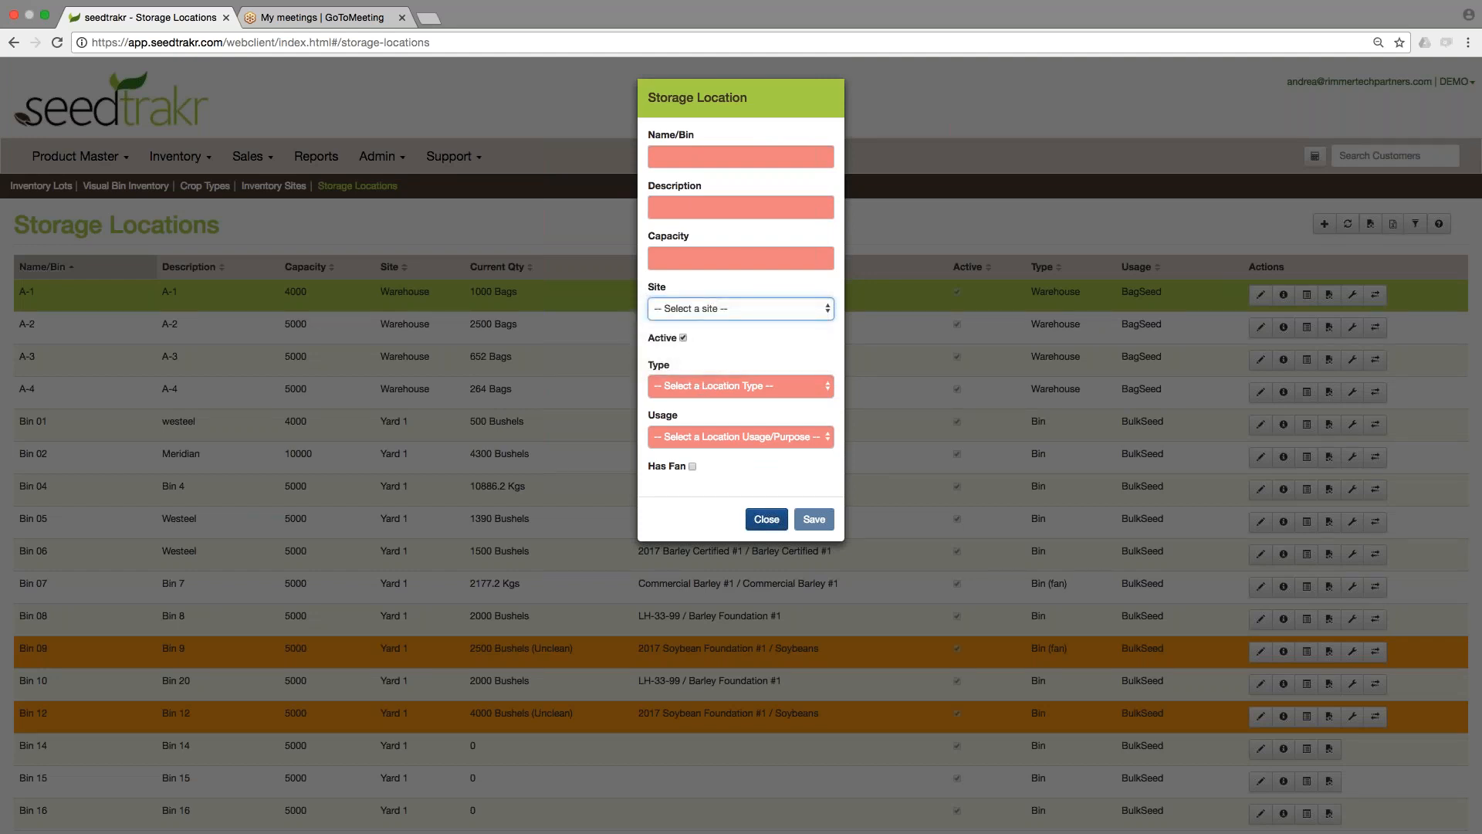
click(767, 520)
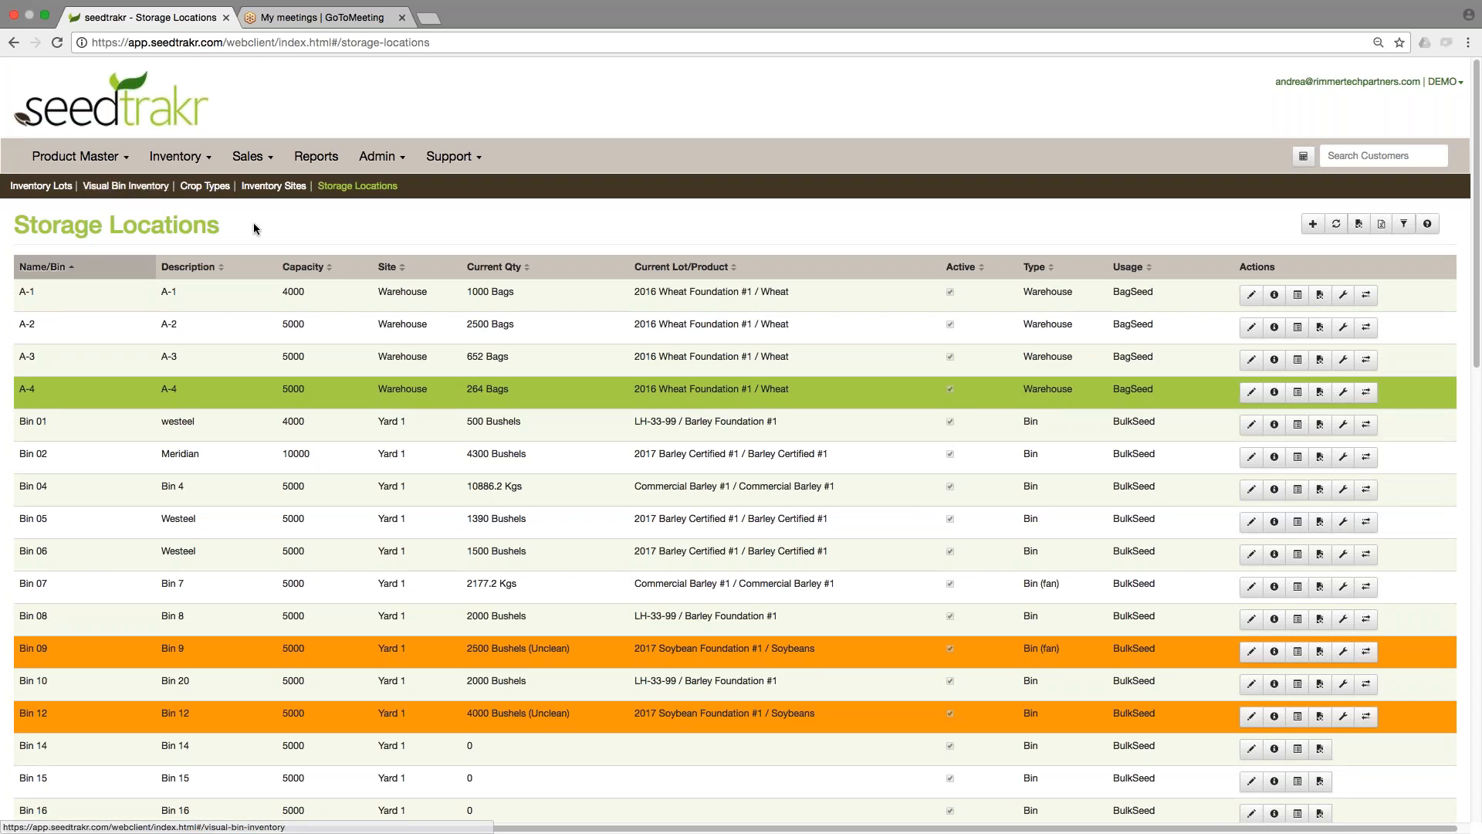
Return to Visual Bin Inventory and select the Yard 1 site.
click(124, 187)
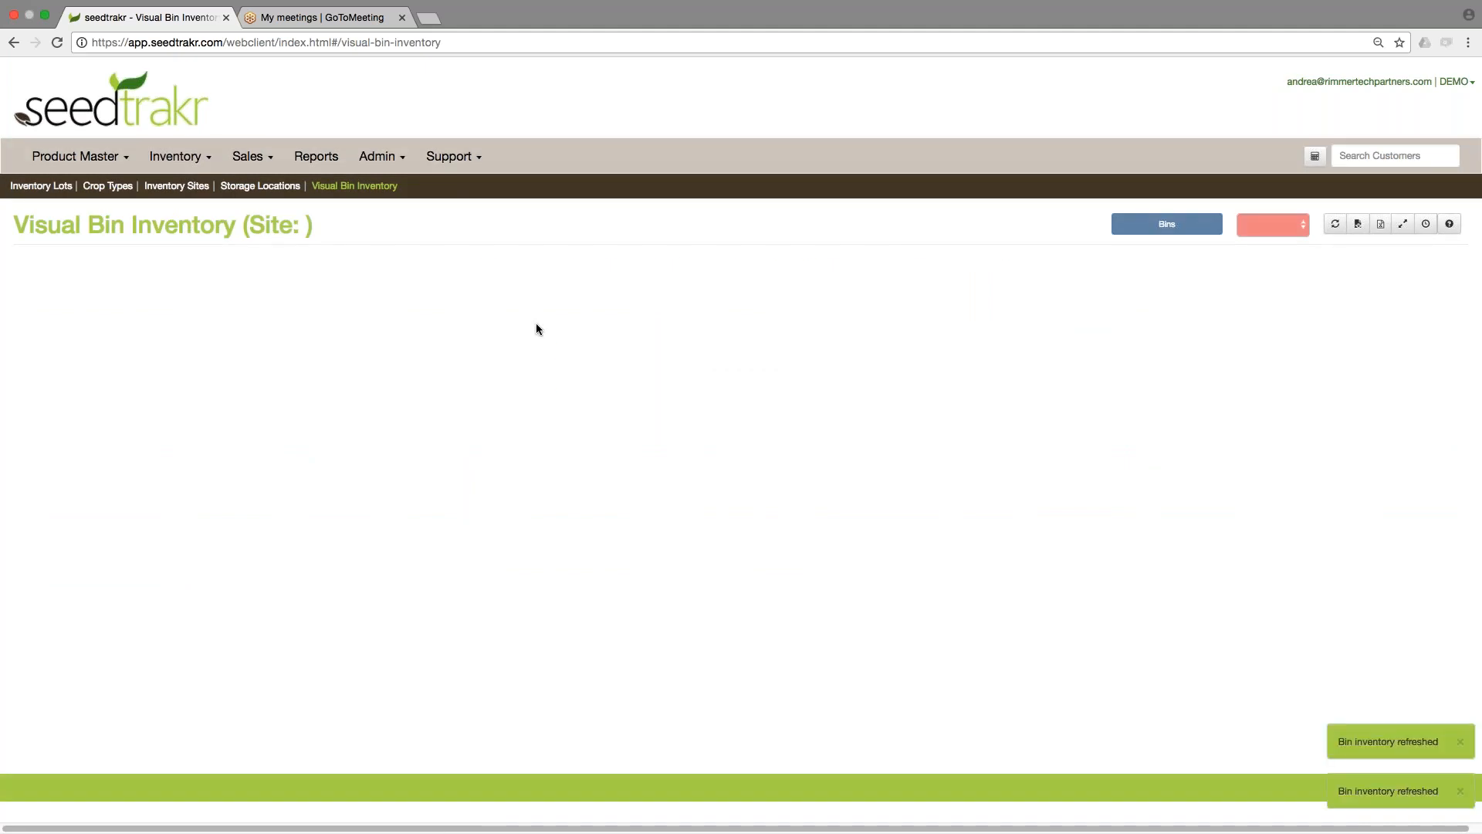
click(1254, 225)
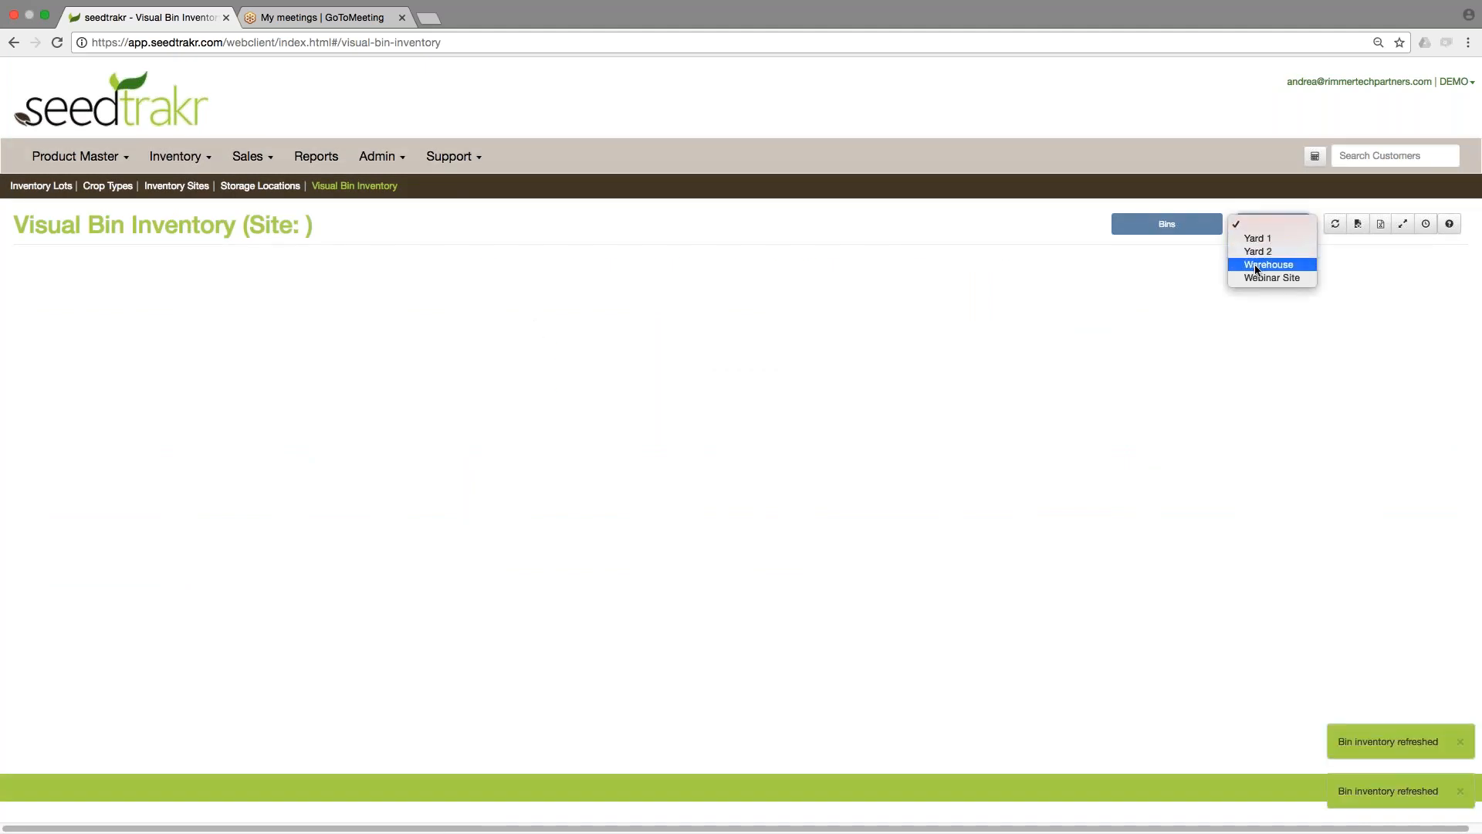
click(1257, 239)
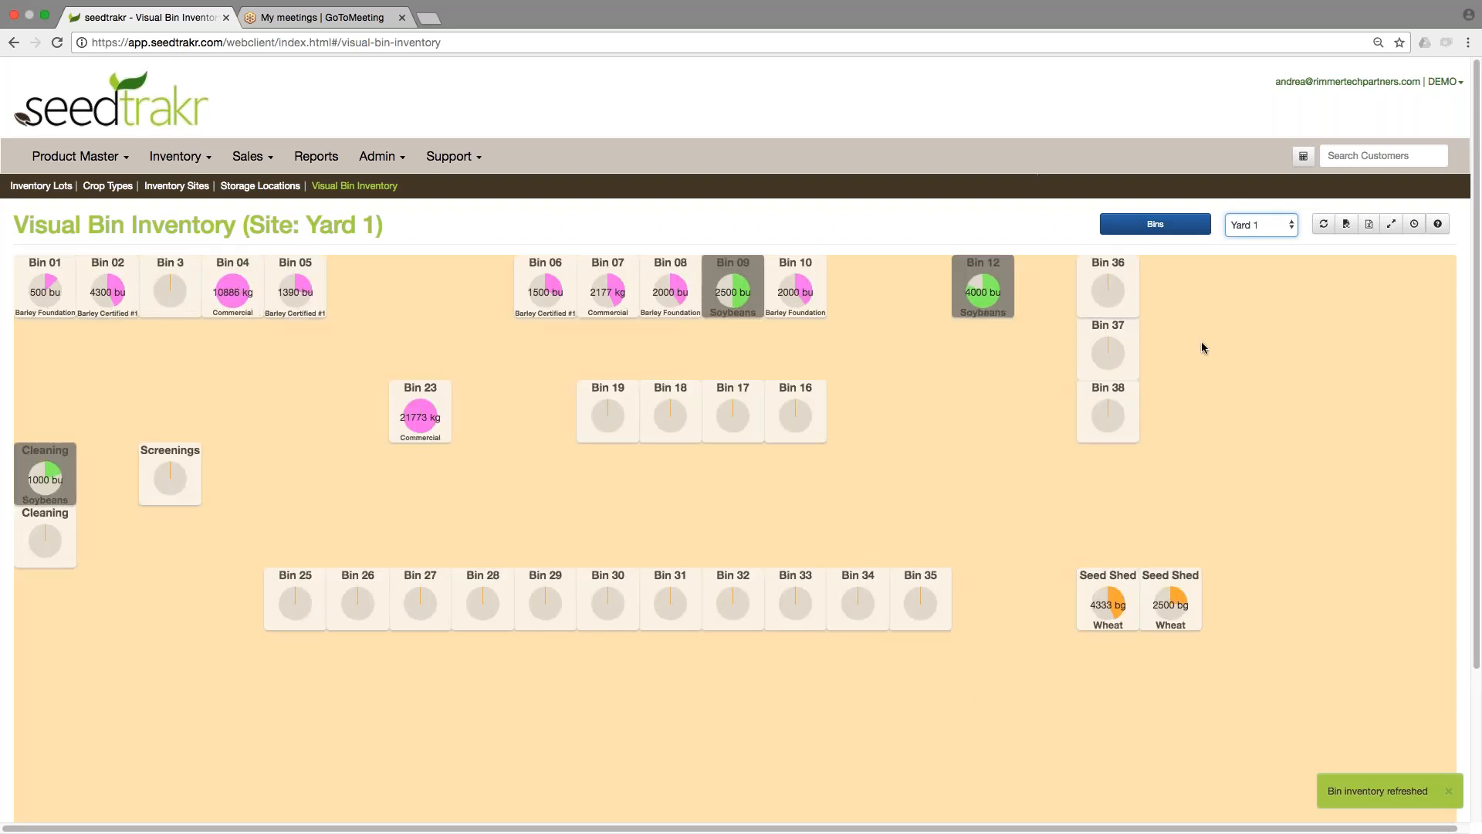
Place Bin 14 from the unplaced bins list onto the Yard 1 map beside Bin 10.
click(1254, 227)
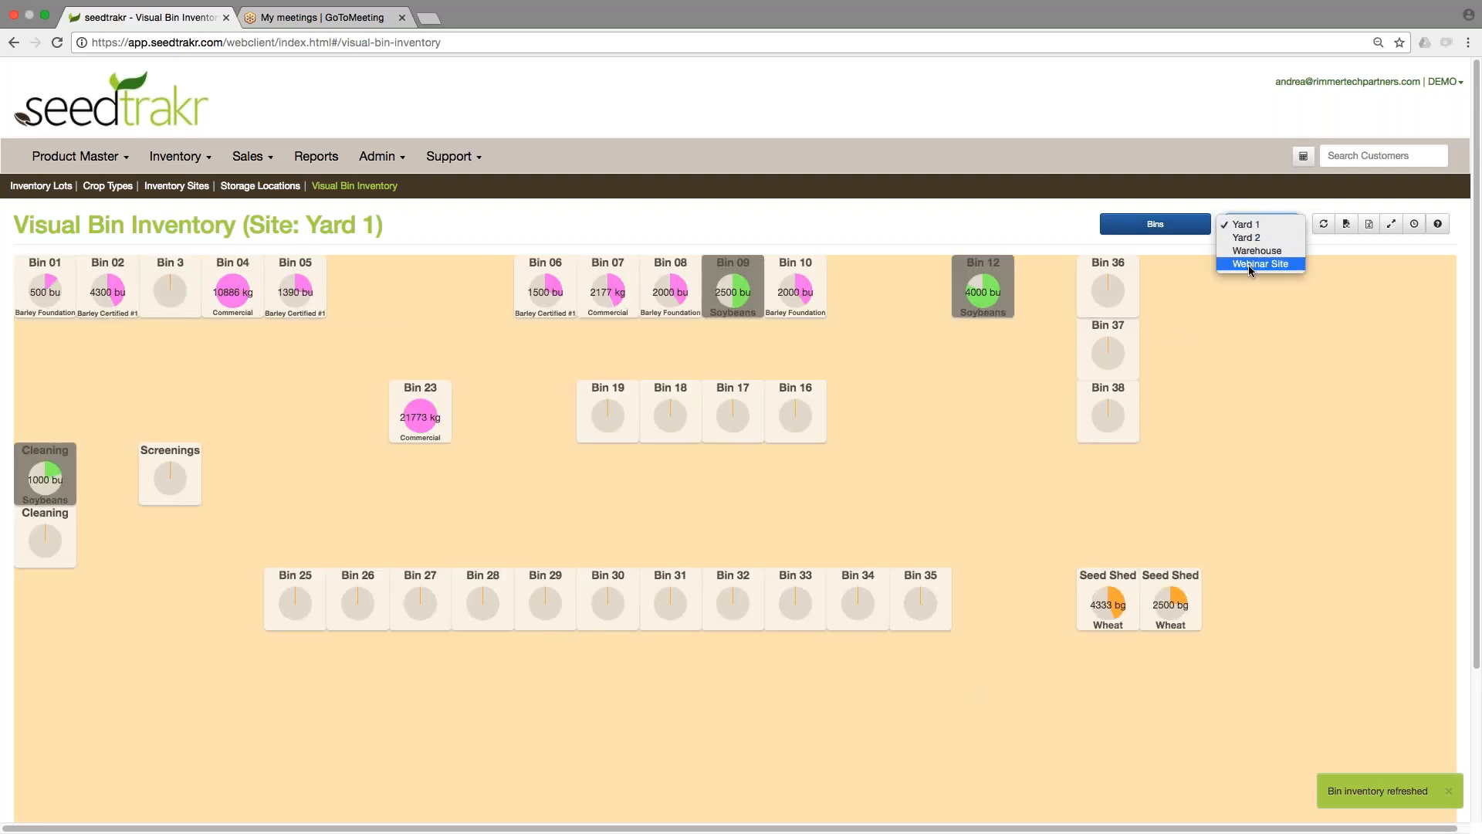
click(1156, 224)
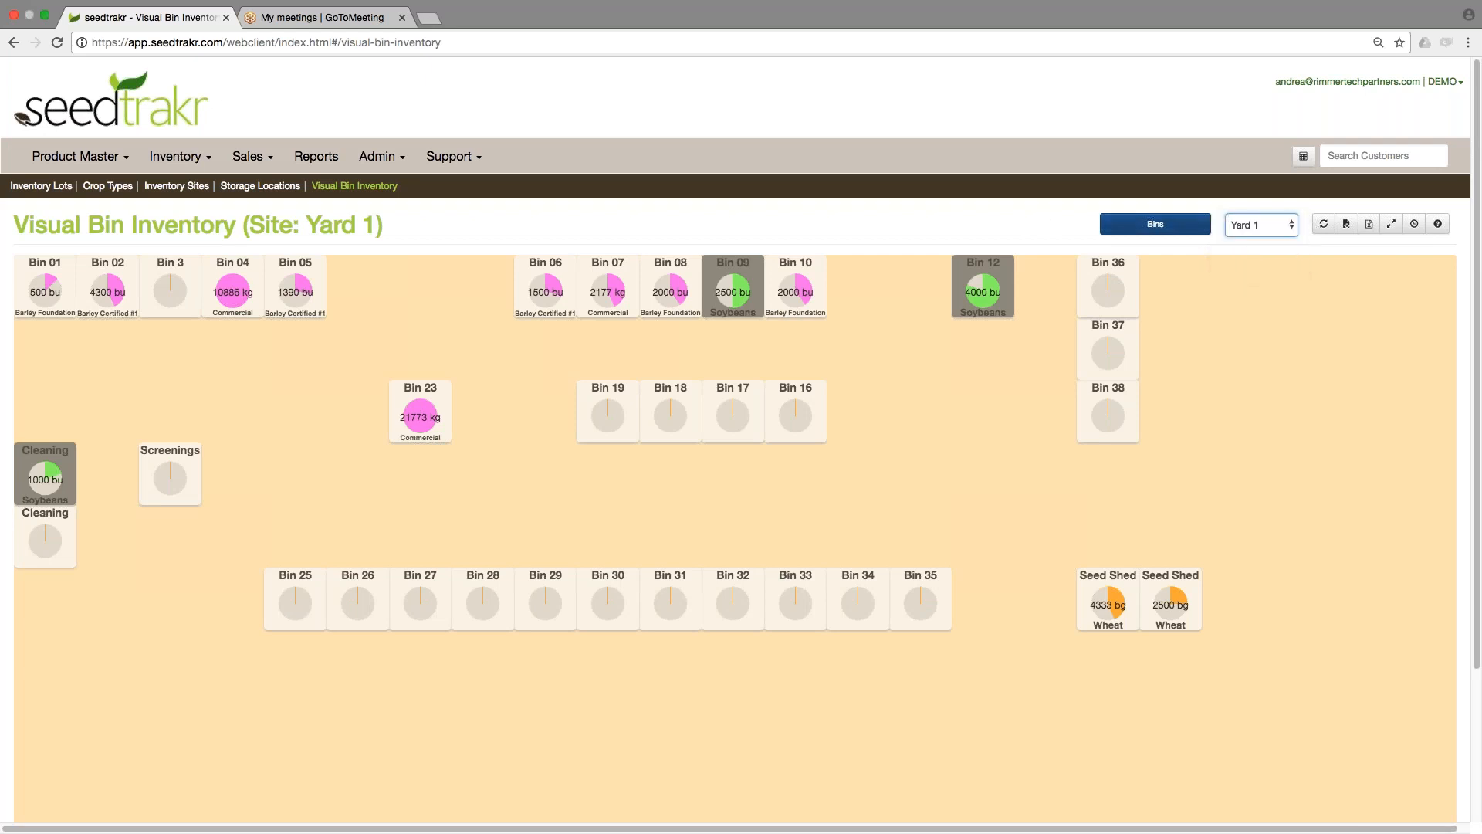
click(1156, 231)
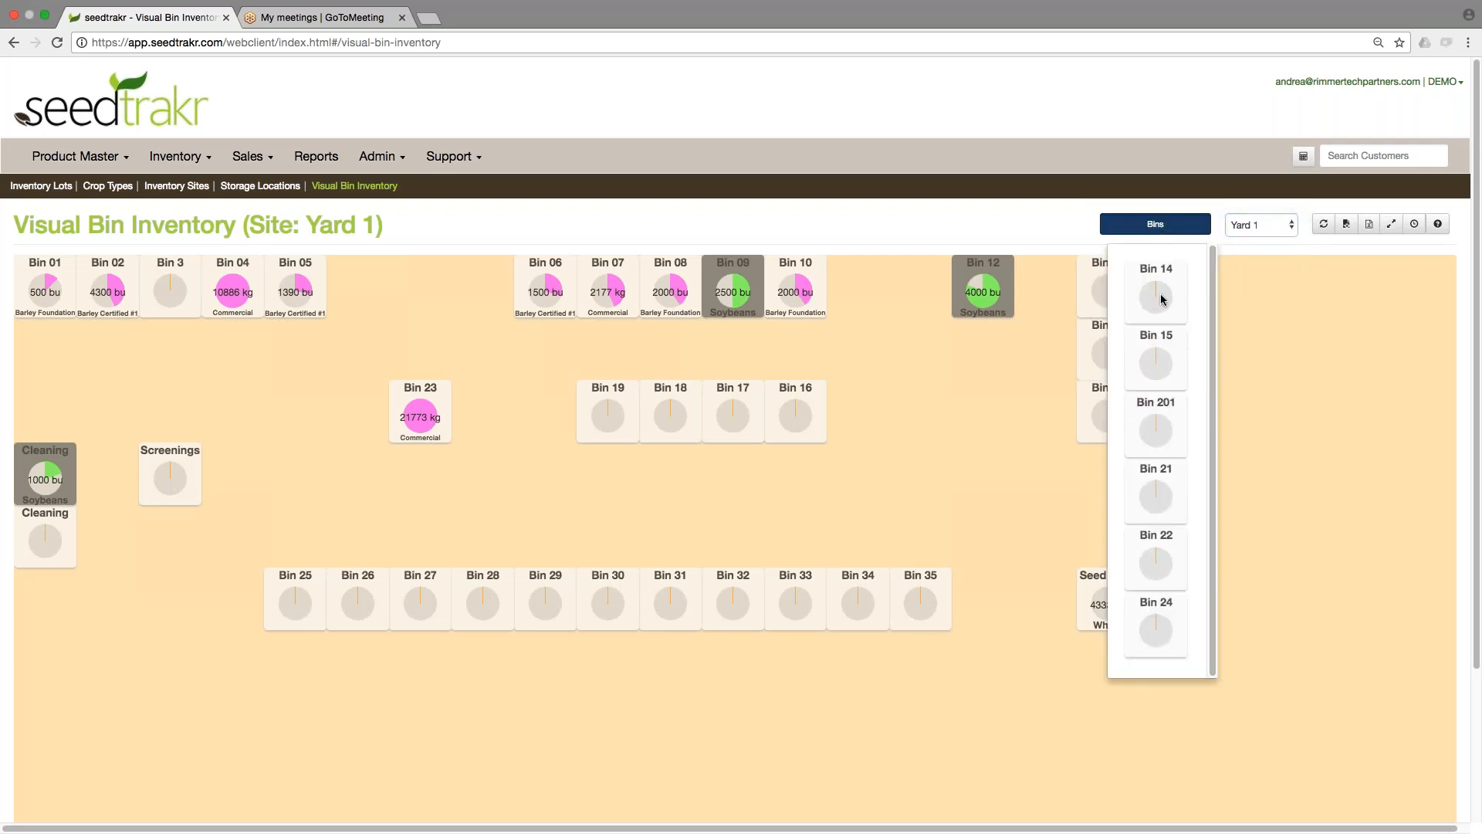
click(1469, 42)
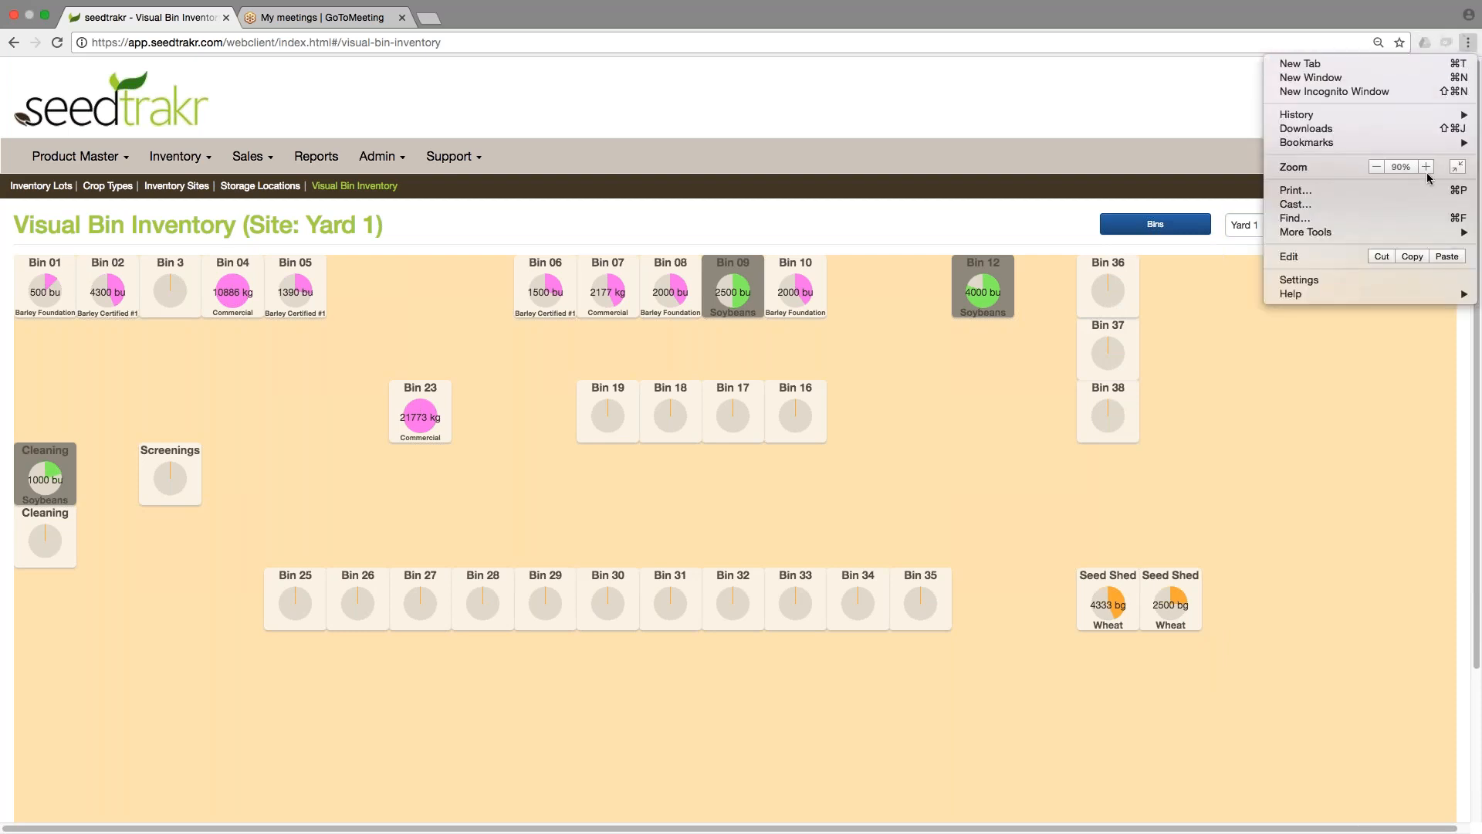
click(1426, 167)
click(1107, 291)
mouse_move(1111, 331)
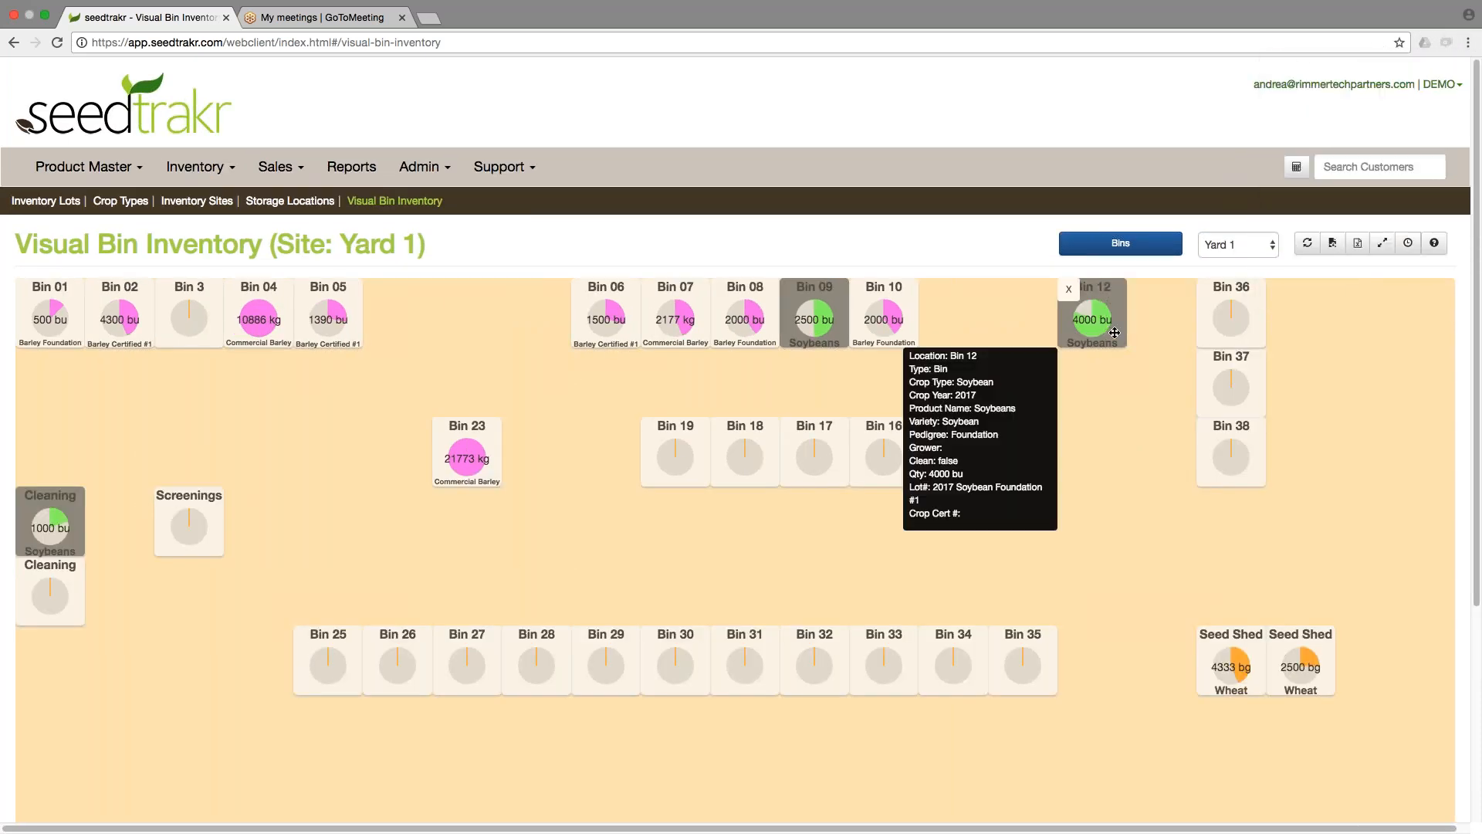
click(1126, 244)
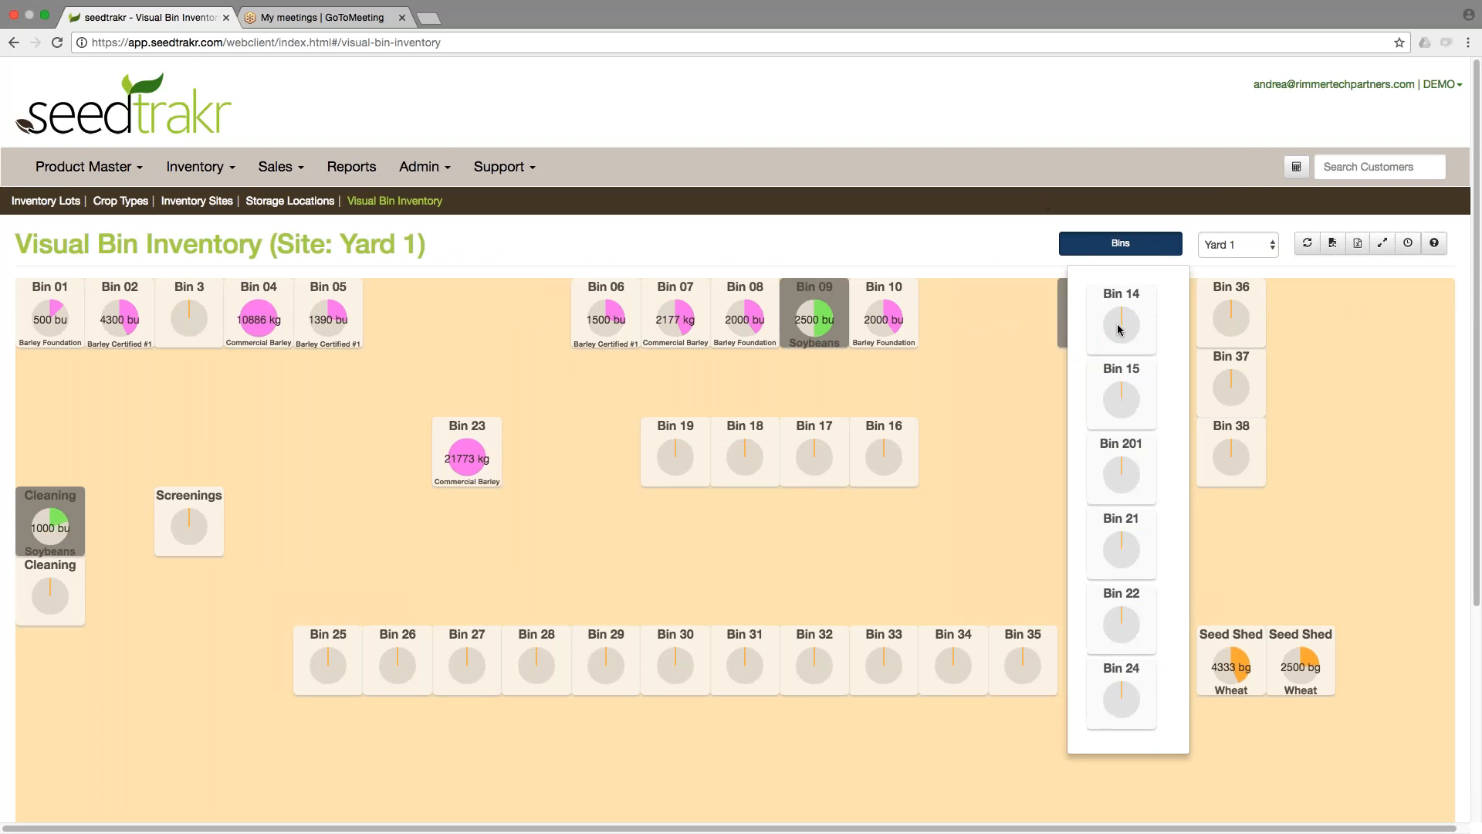
drag(1119, 329, 971, 313)
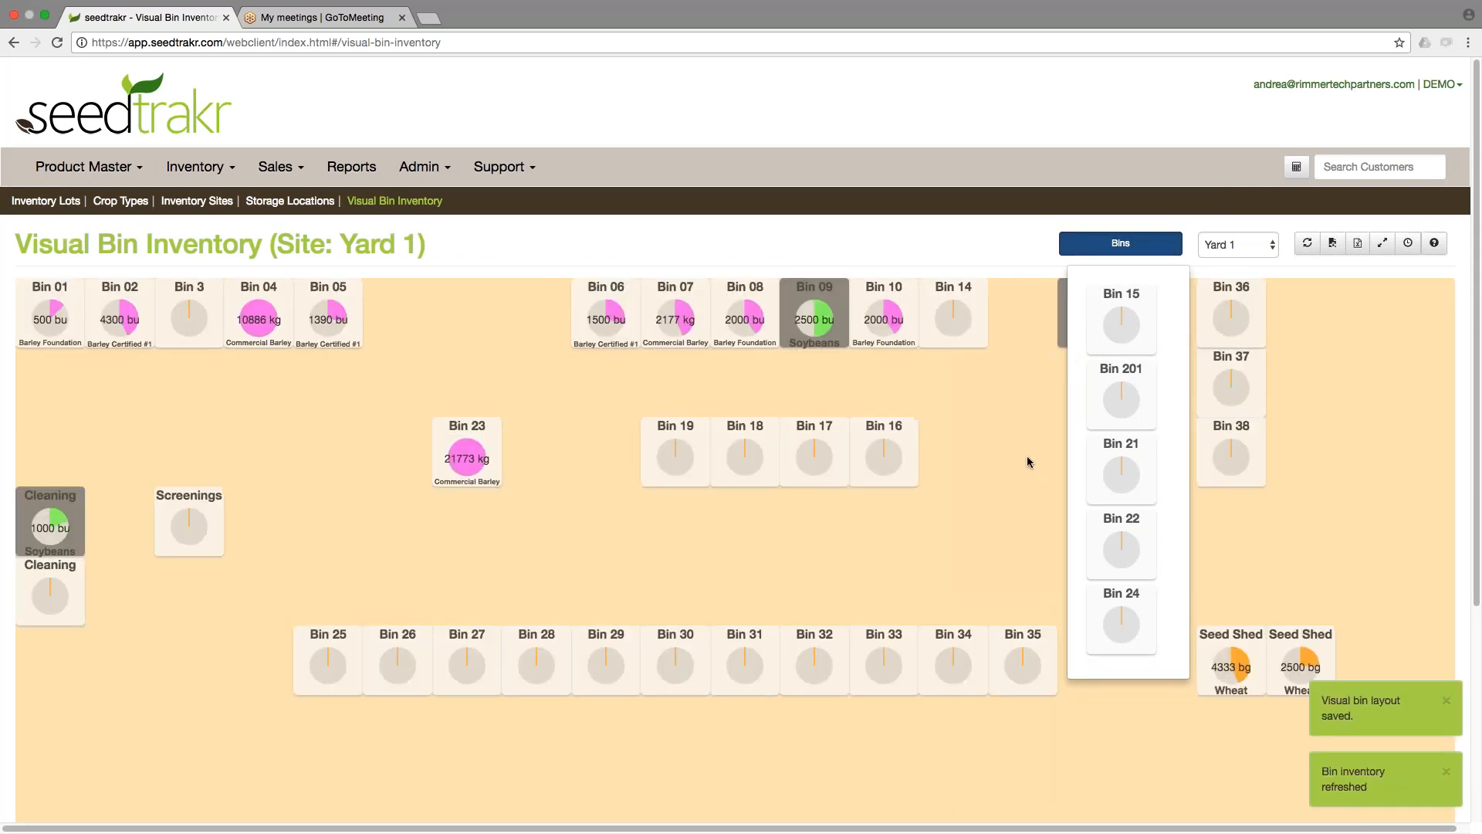
click(1027, 457)
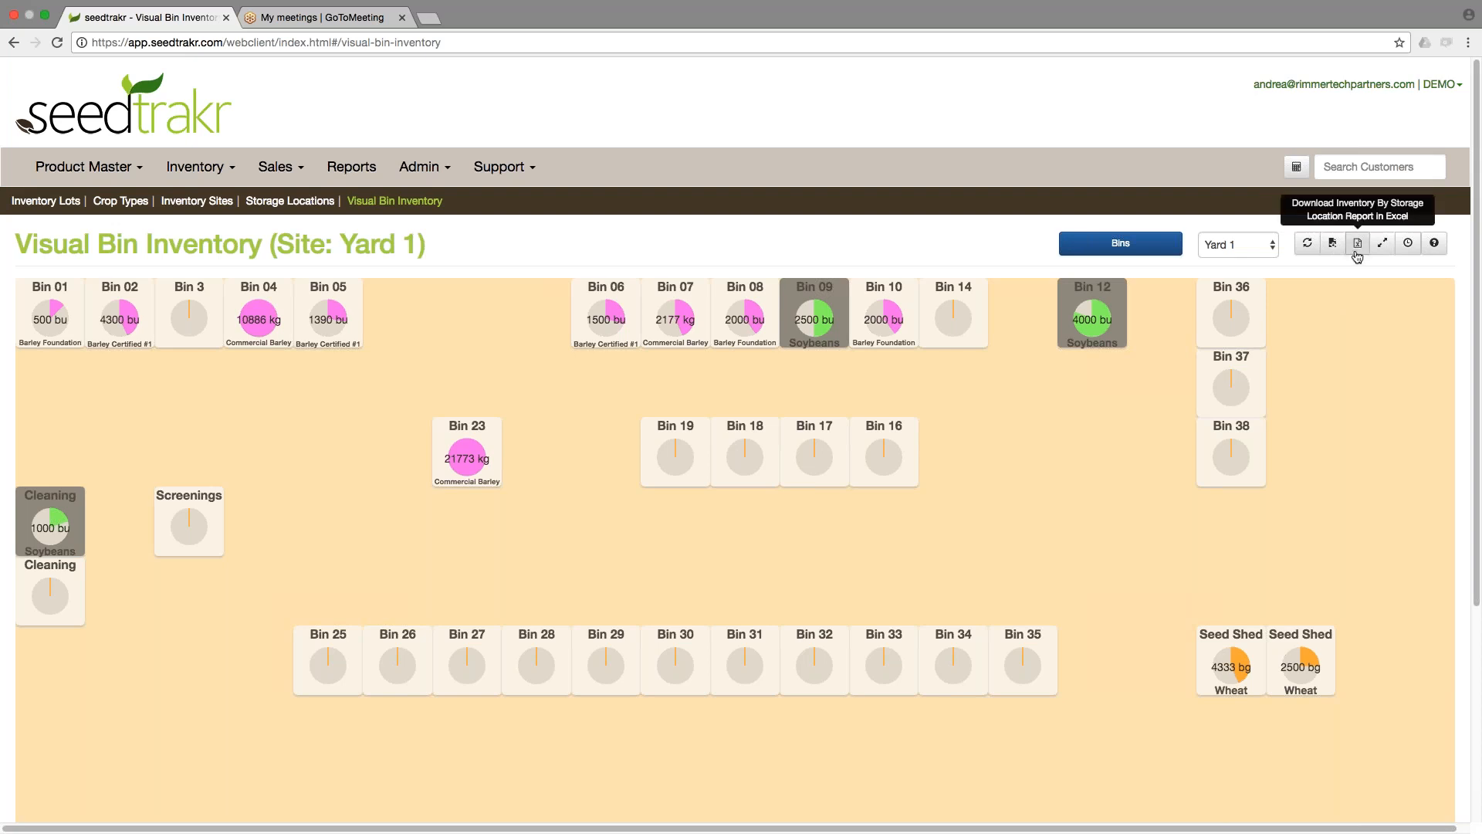
Open the Visual Bin Inventory help page and read its basic troubleshooting steps.
click(1433, 244)
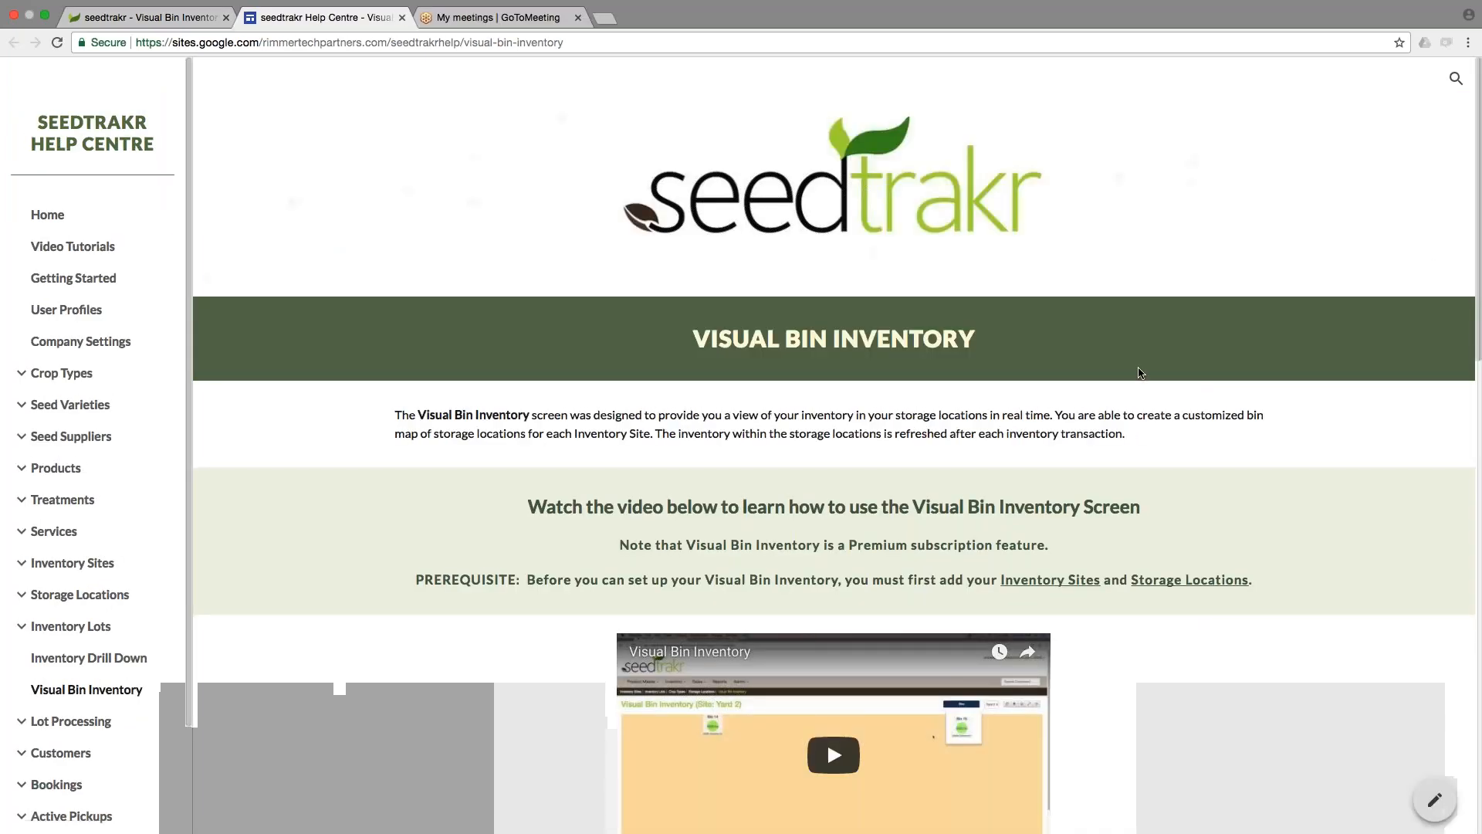
scroll(1141, 374, down, 3)
scroll(834, 463, down, 2)
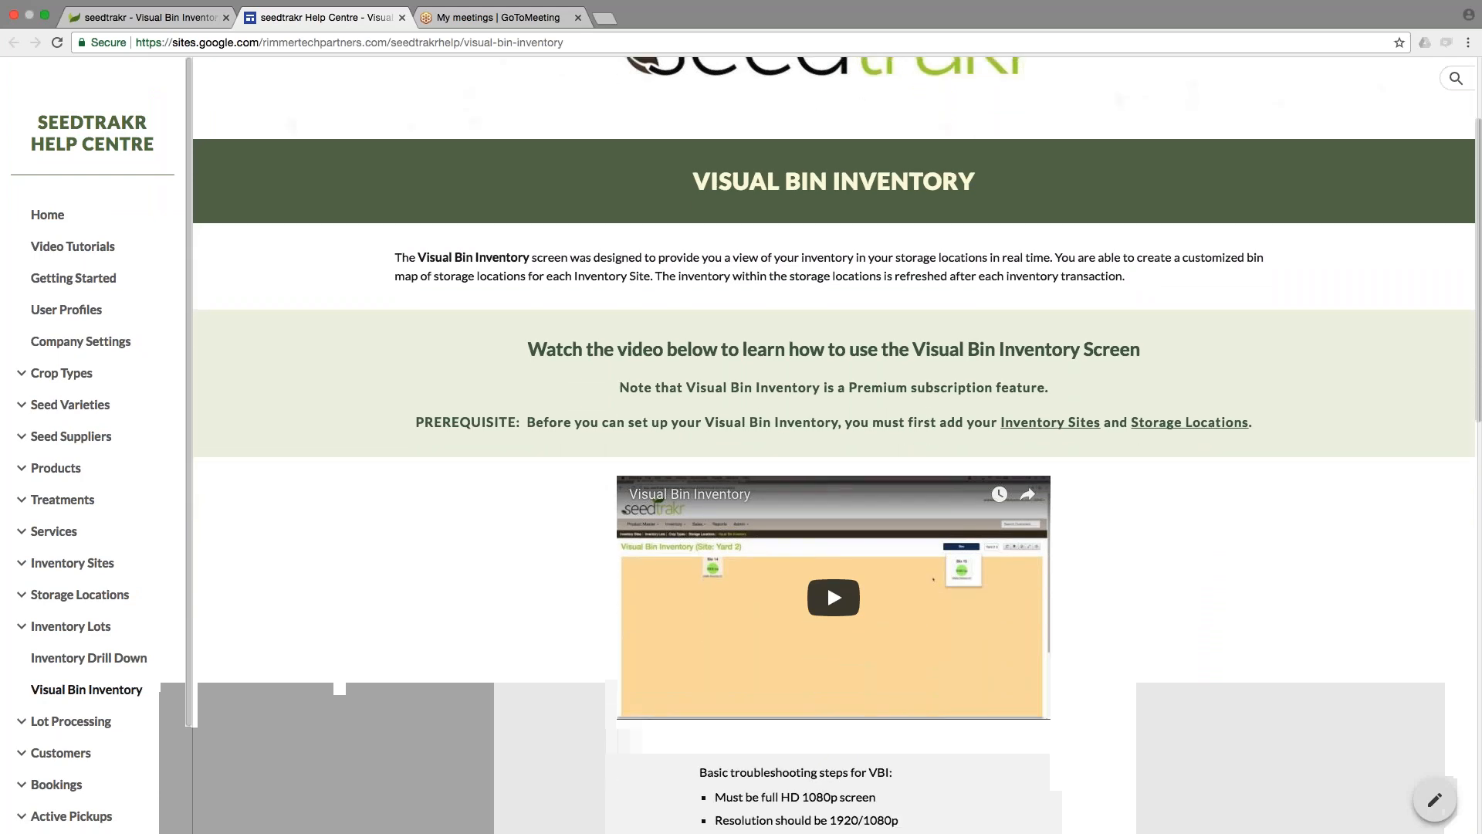
scroll(1141, 380, down, 5)
scroll(1141, 380, down, 2)
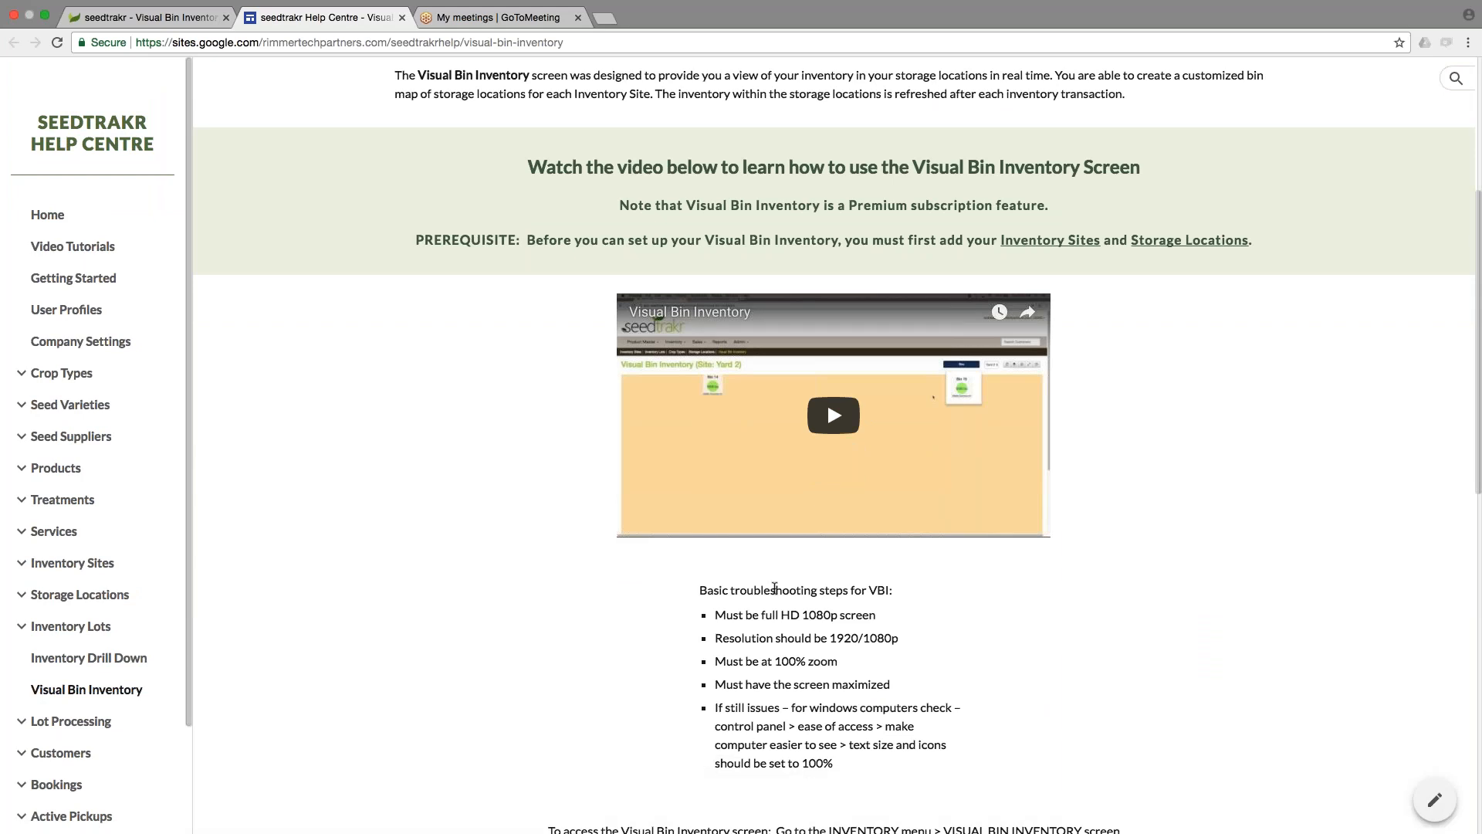
drag(723, 616, 948, 747)
click(951, 748)
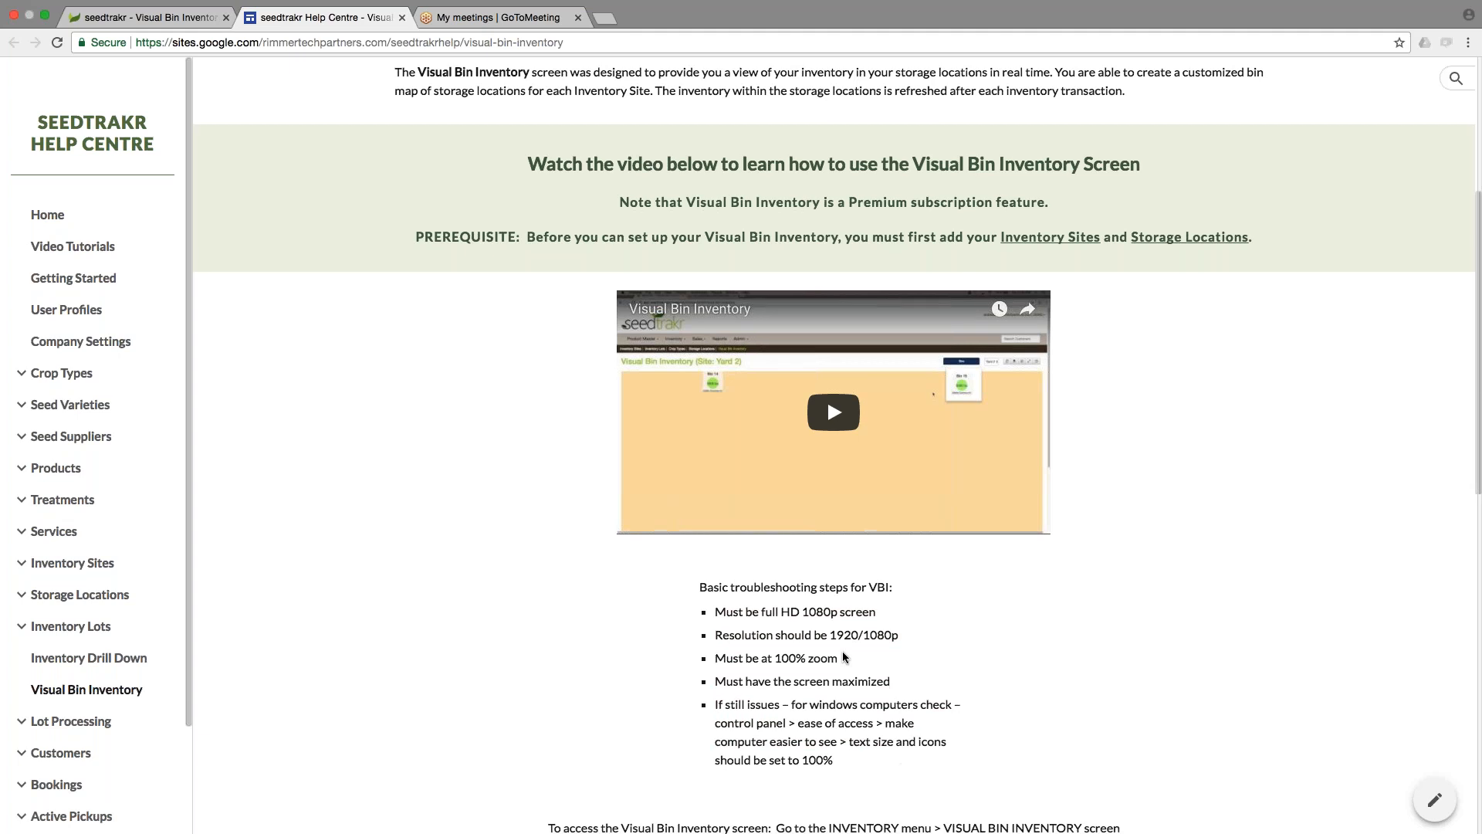
scroll(843, 657, down, 2)
scroll(940, 588, down, 7)
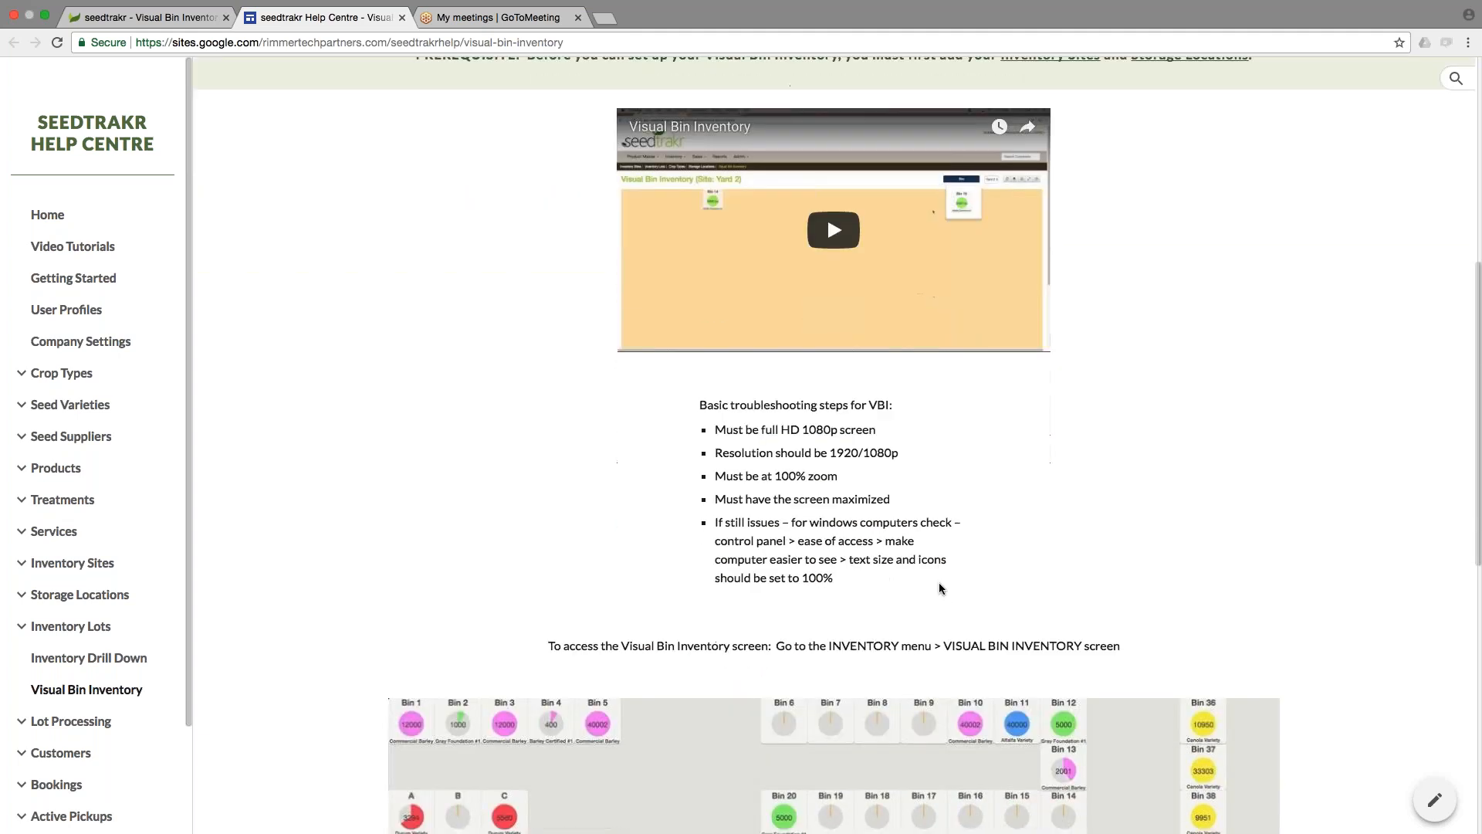
scroll(937, 586, up, 12)
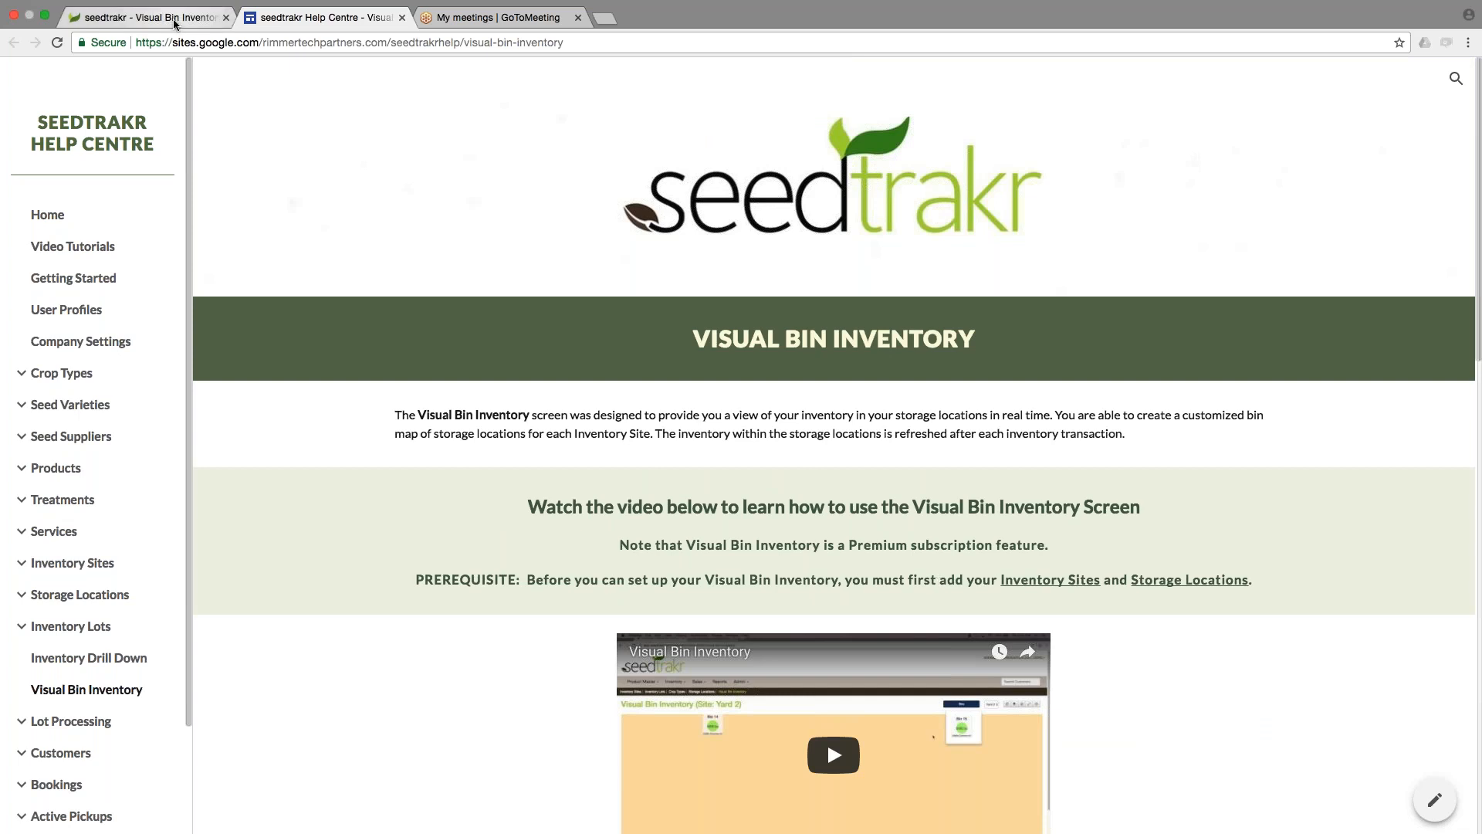
Return to the app and open the Bookings list.
click(147, 17)
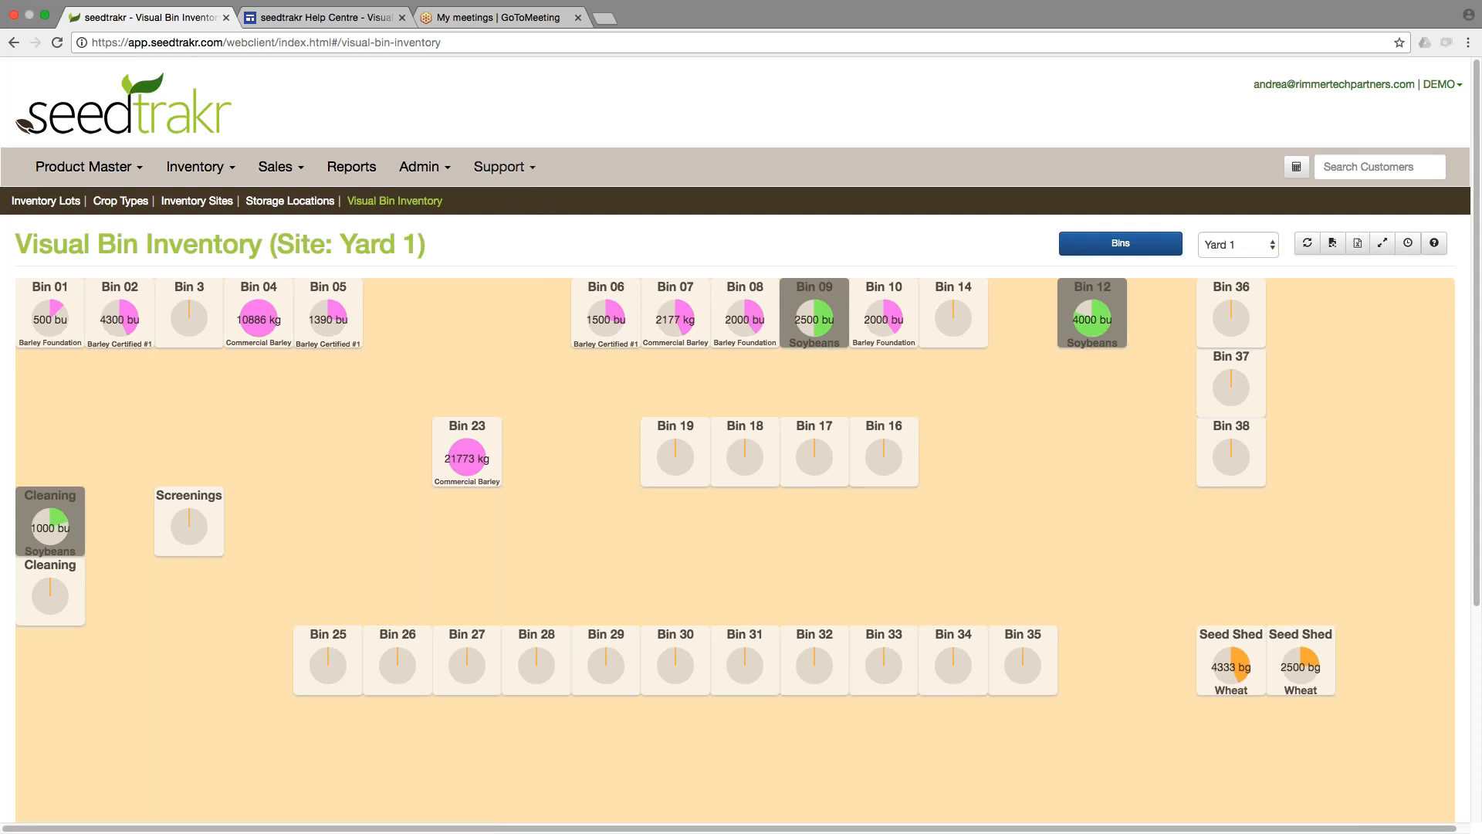
click(275, 166)
click(90, 250)
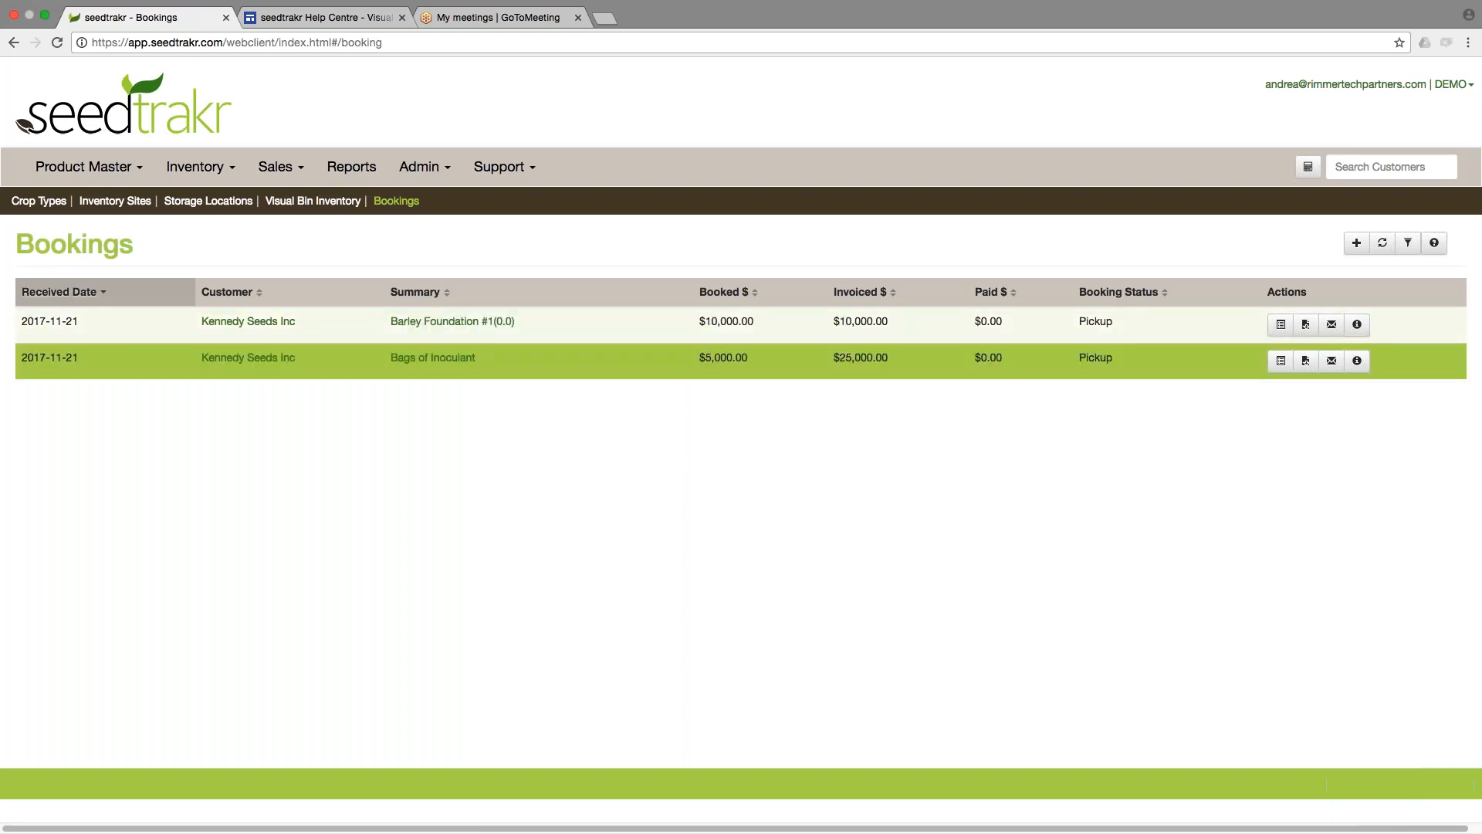
Open Kennedy Seeds Inc's customer details and review its invoices and bookings.
click(263, 324)
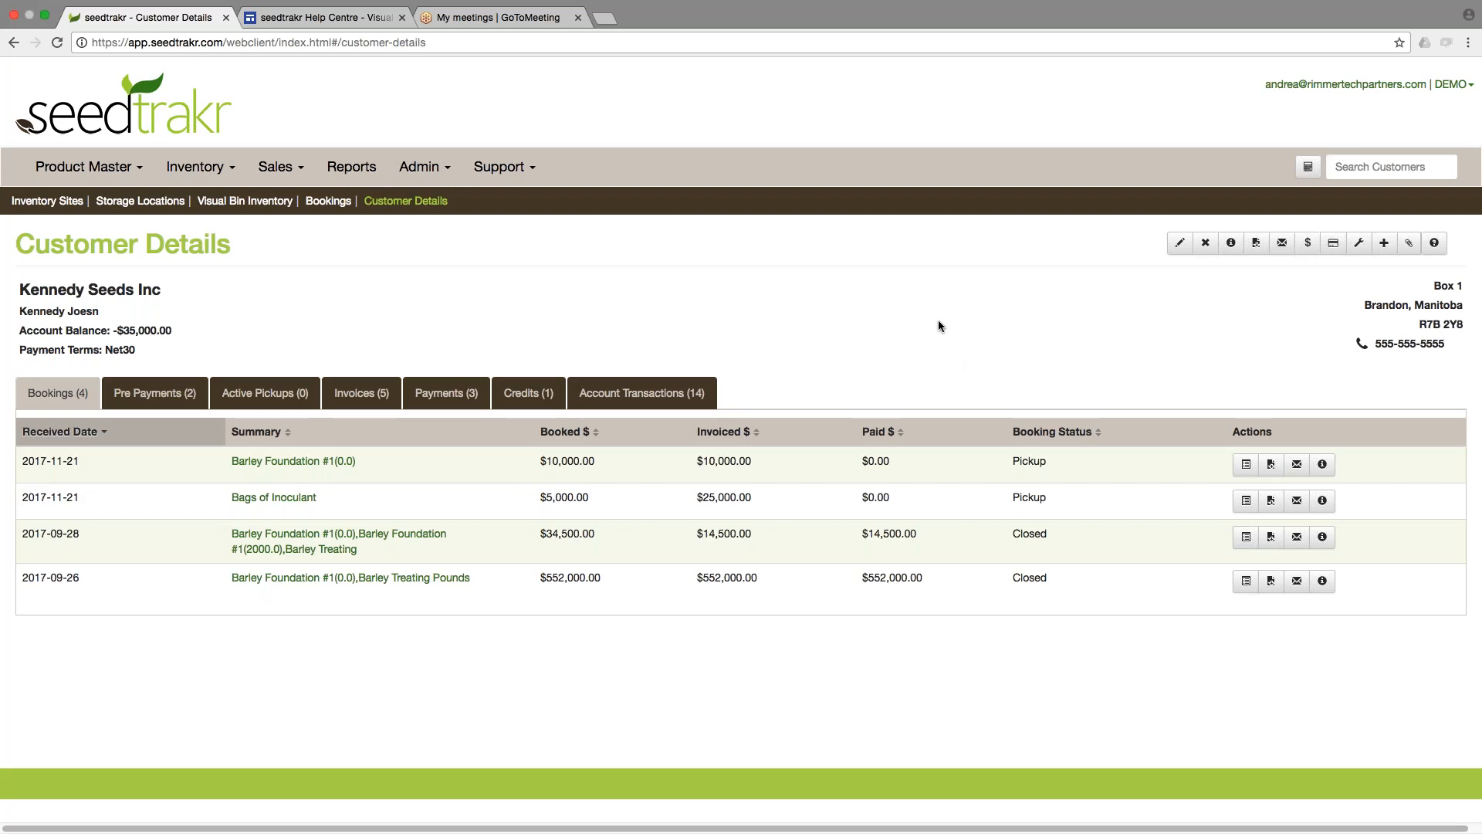
click(362, 393)
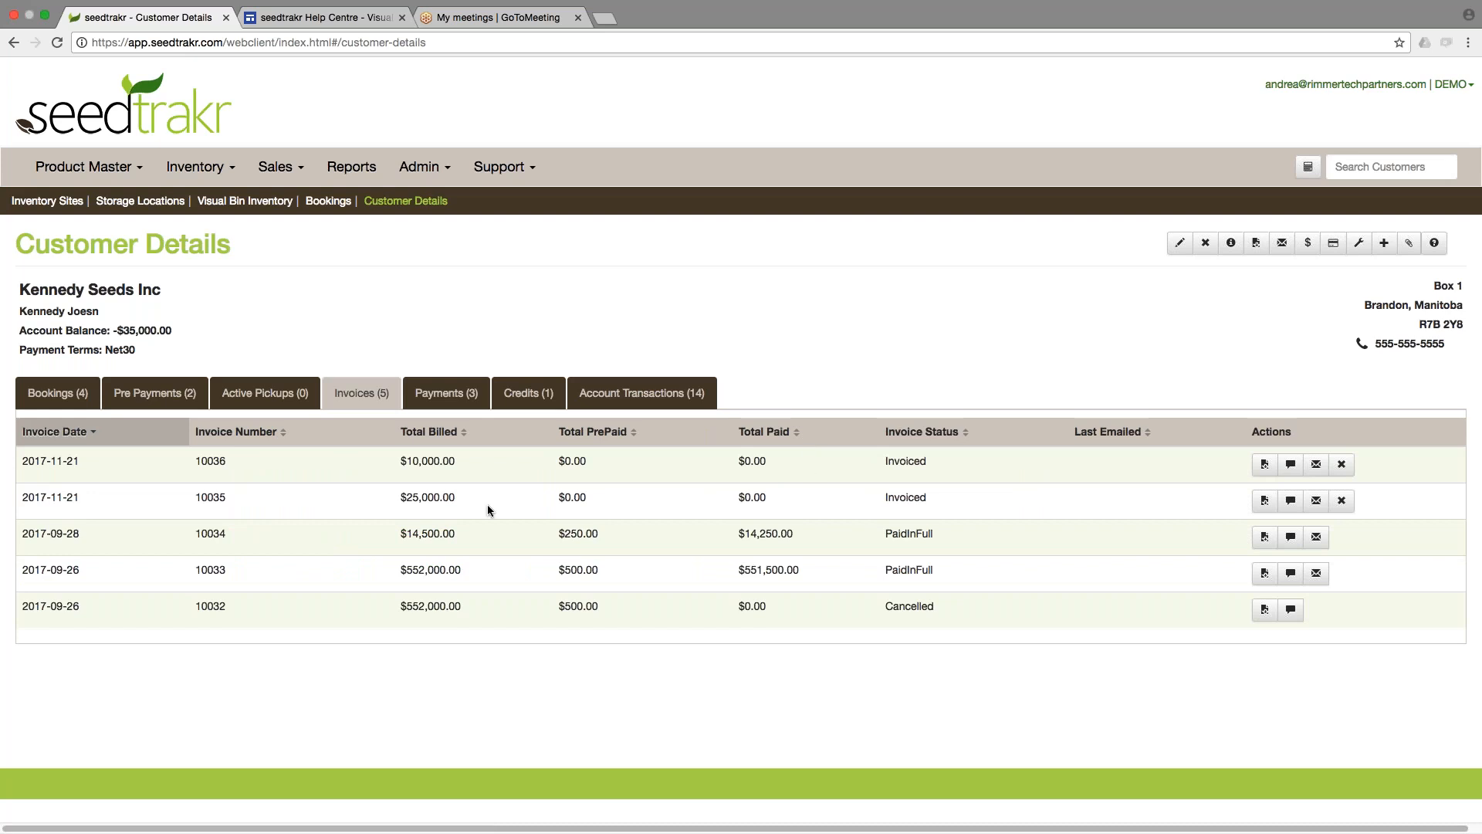
drag(401, 500, 472, 506)
click(473, 506)
drag(401, 463, 502, 464)
click(506, 464)
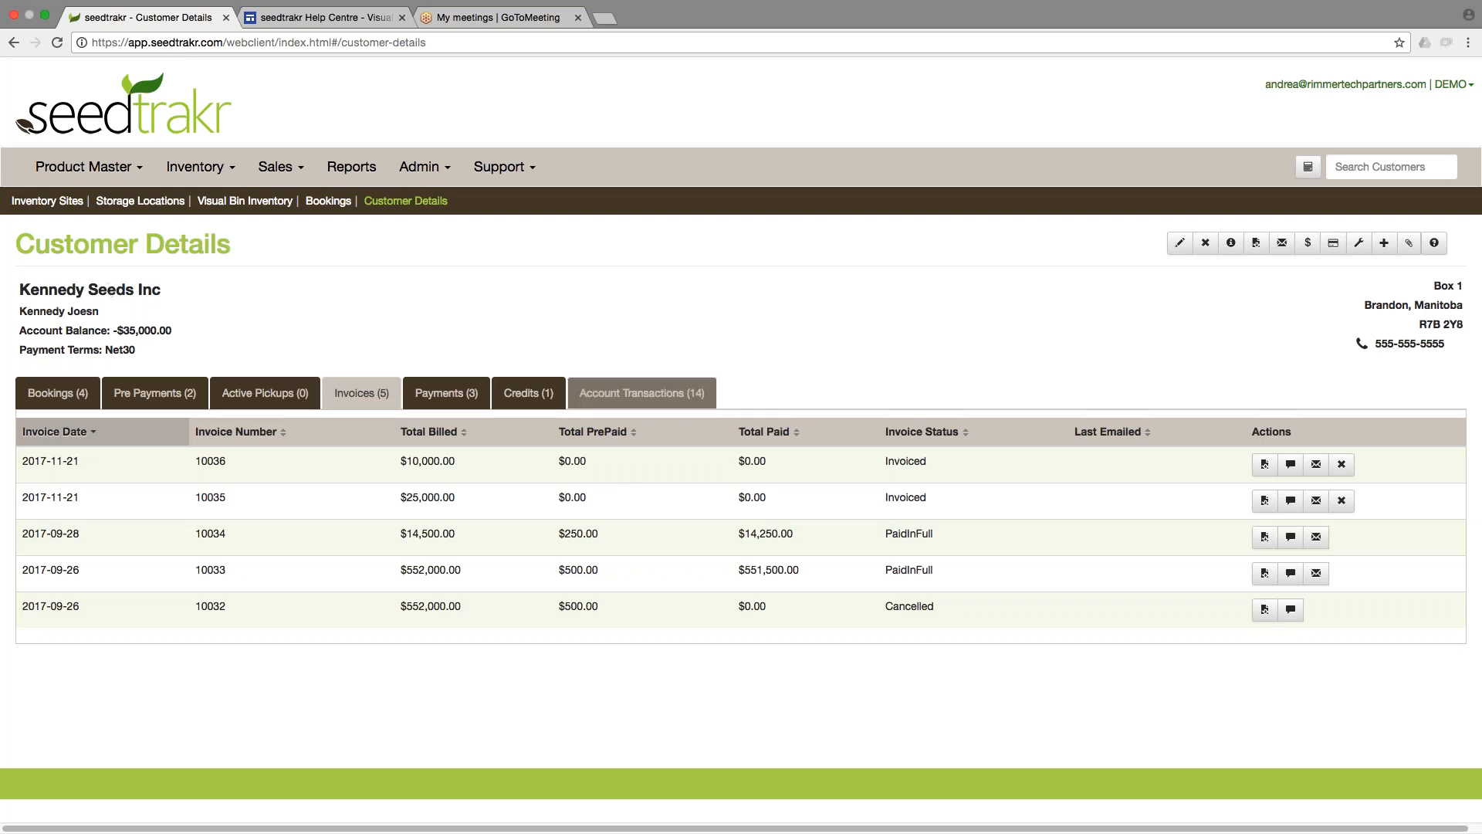
drag(63, 462, 926, 463)
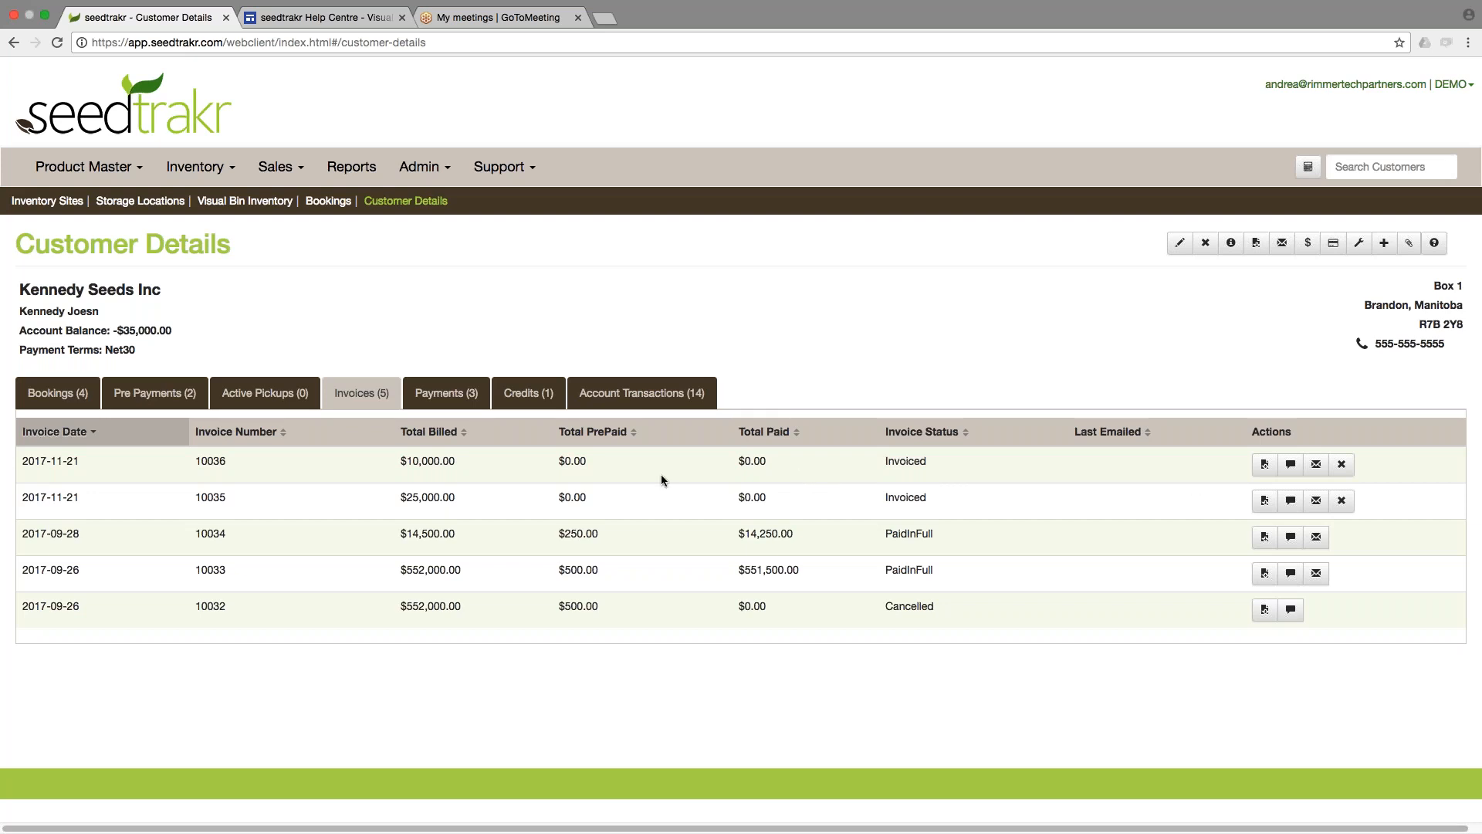
click(70, 403)
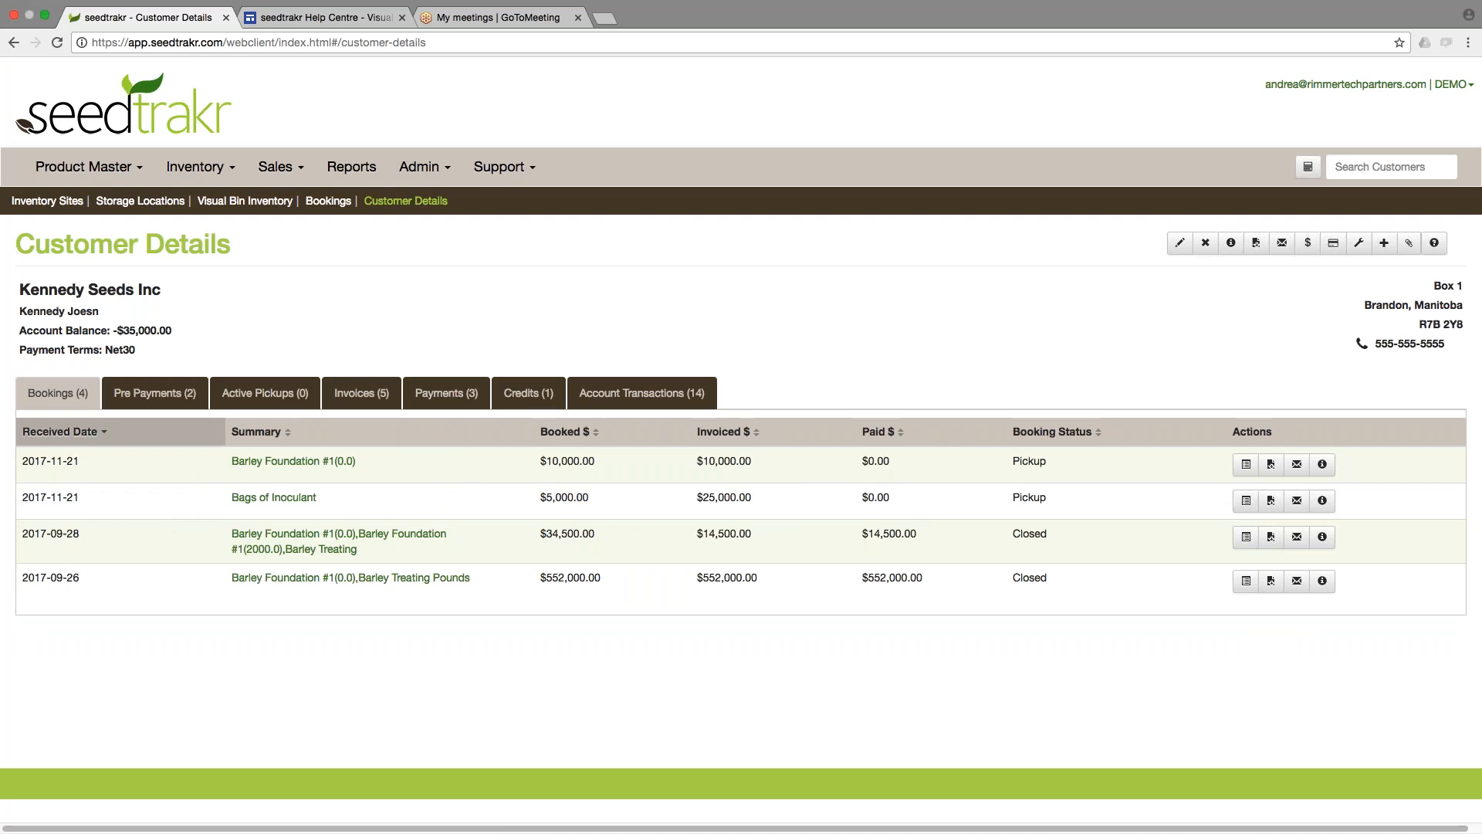
Add a 10000 cheque payment to the Barley Foundation #1 booking and open its booking invoices.
click(1247, 465)
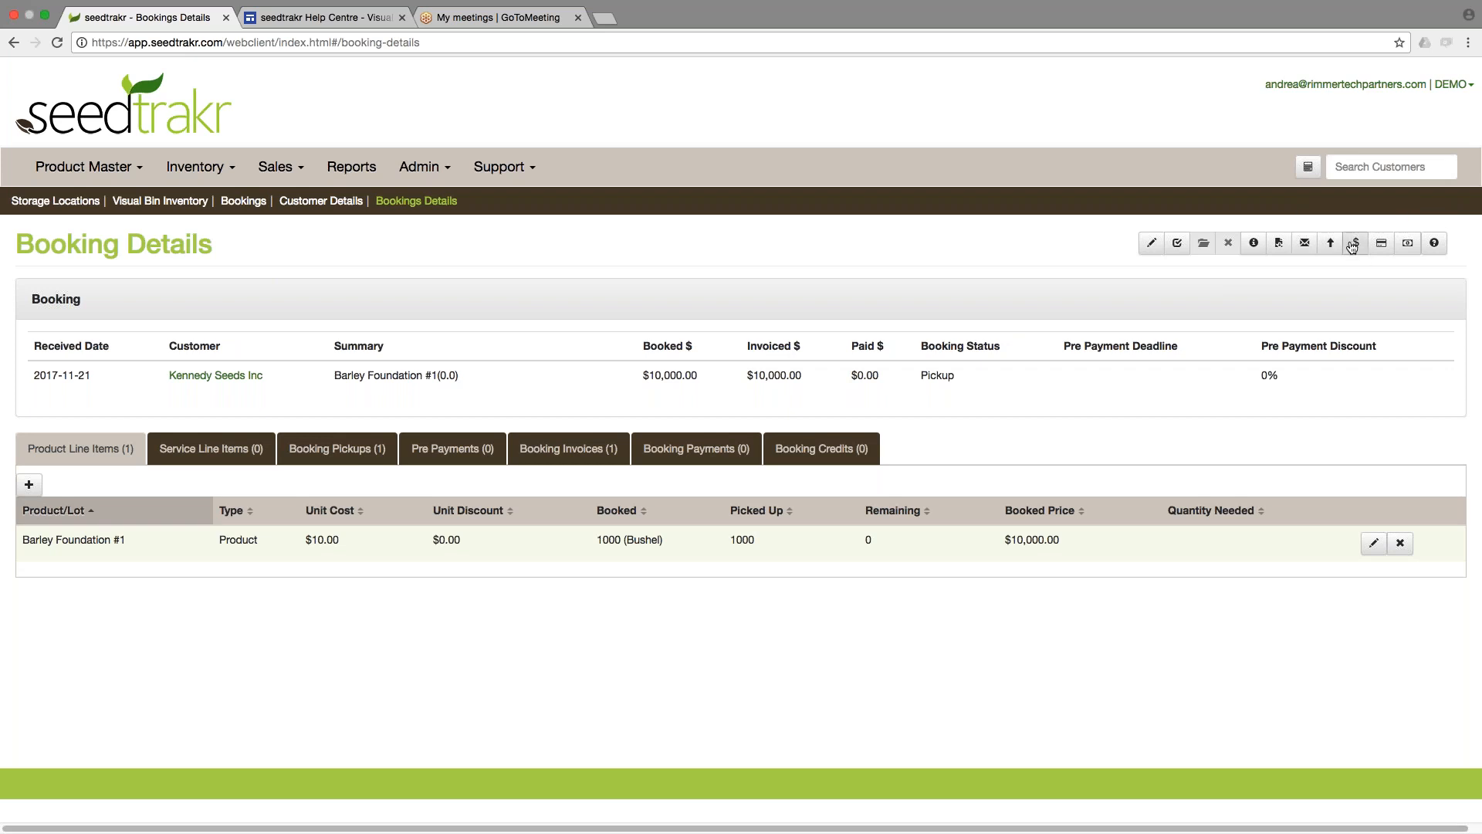
click(1356, 243)
click(732, 375)
key(BackSpace)
text(10000)
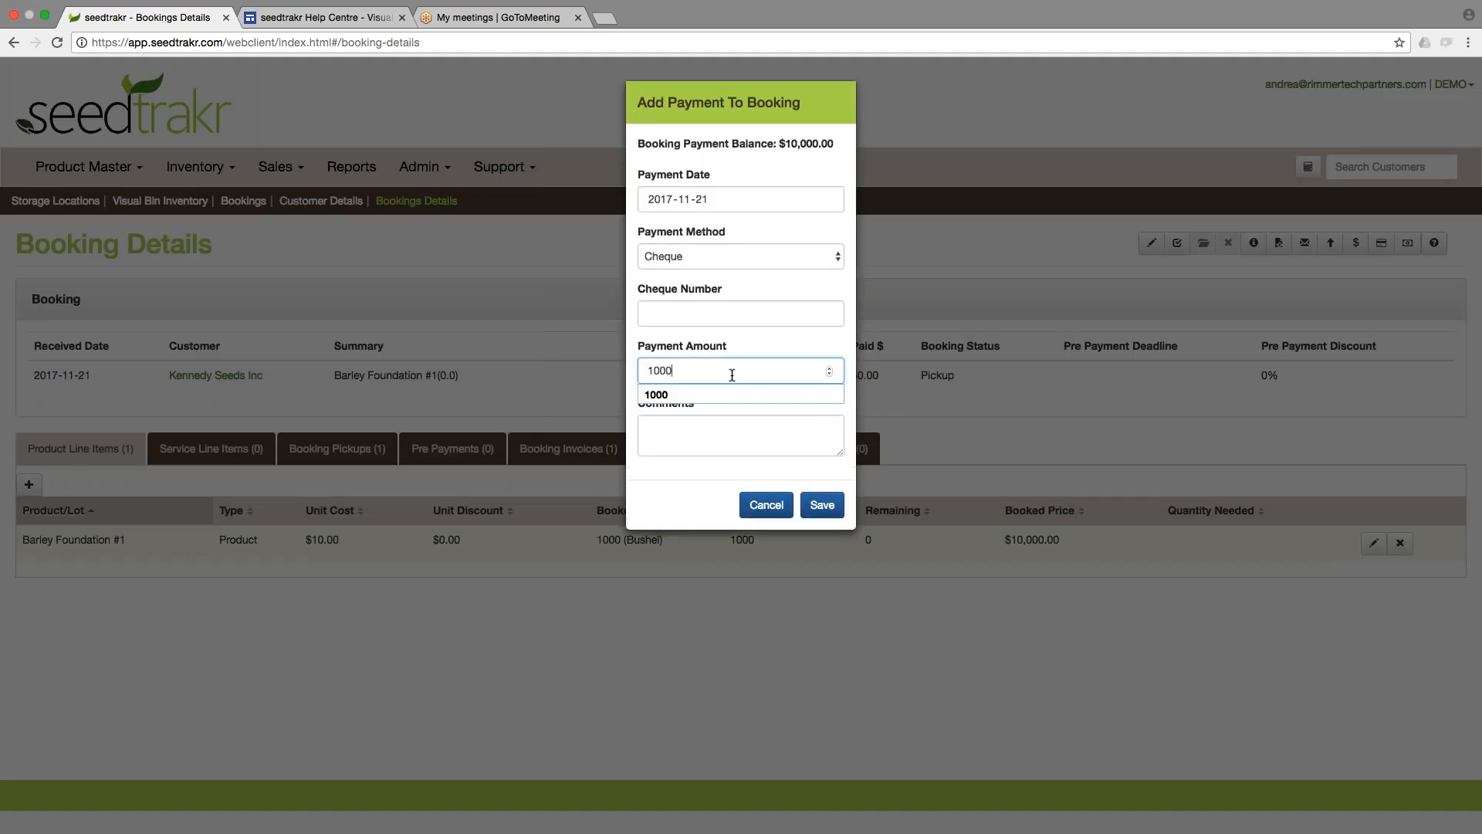
click(822, 505)
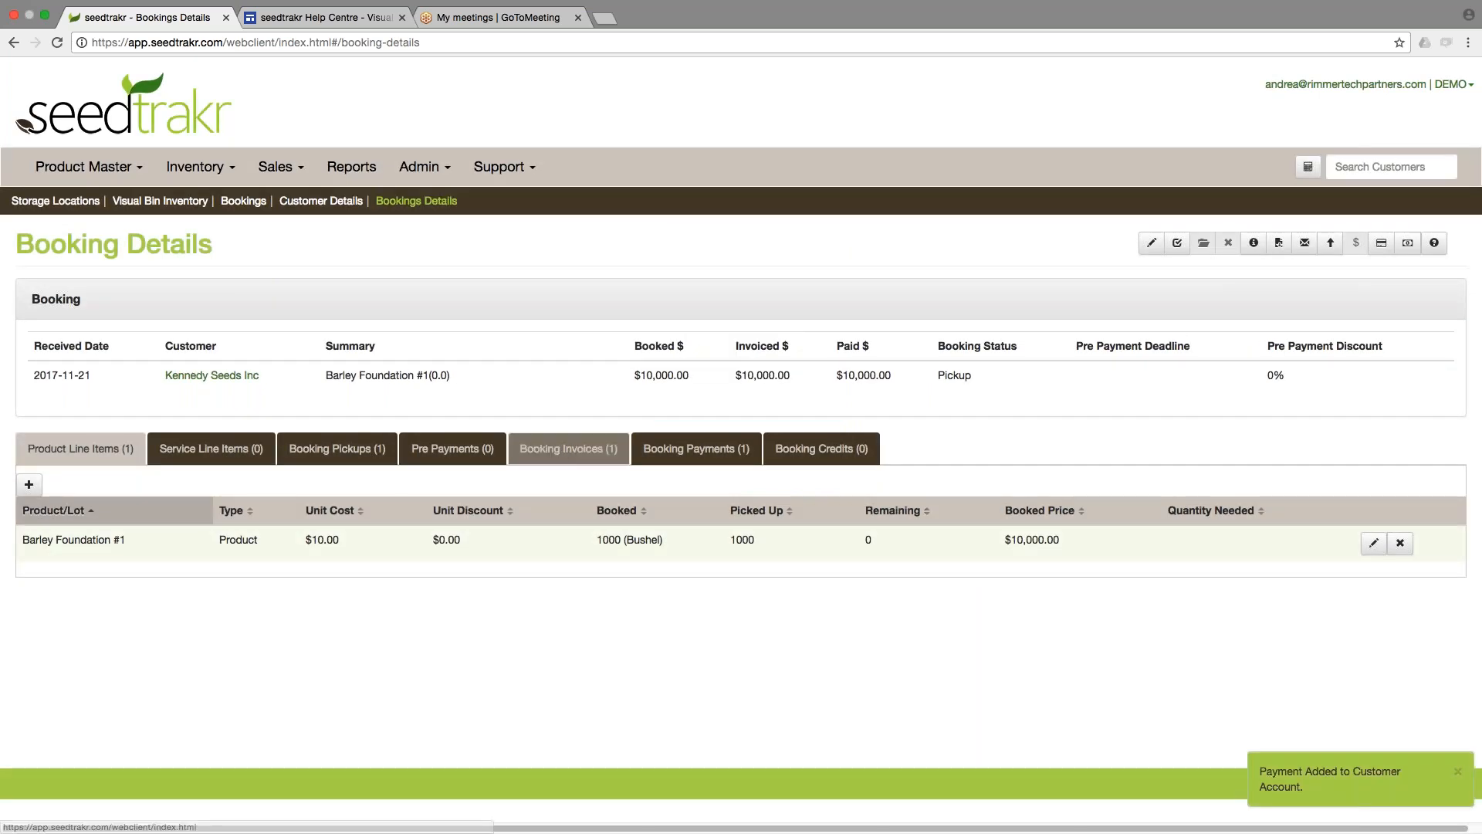
click(568, 449)
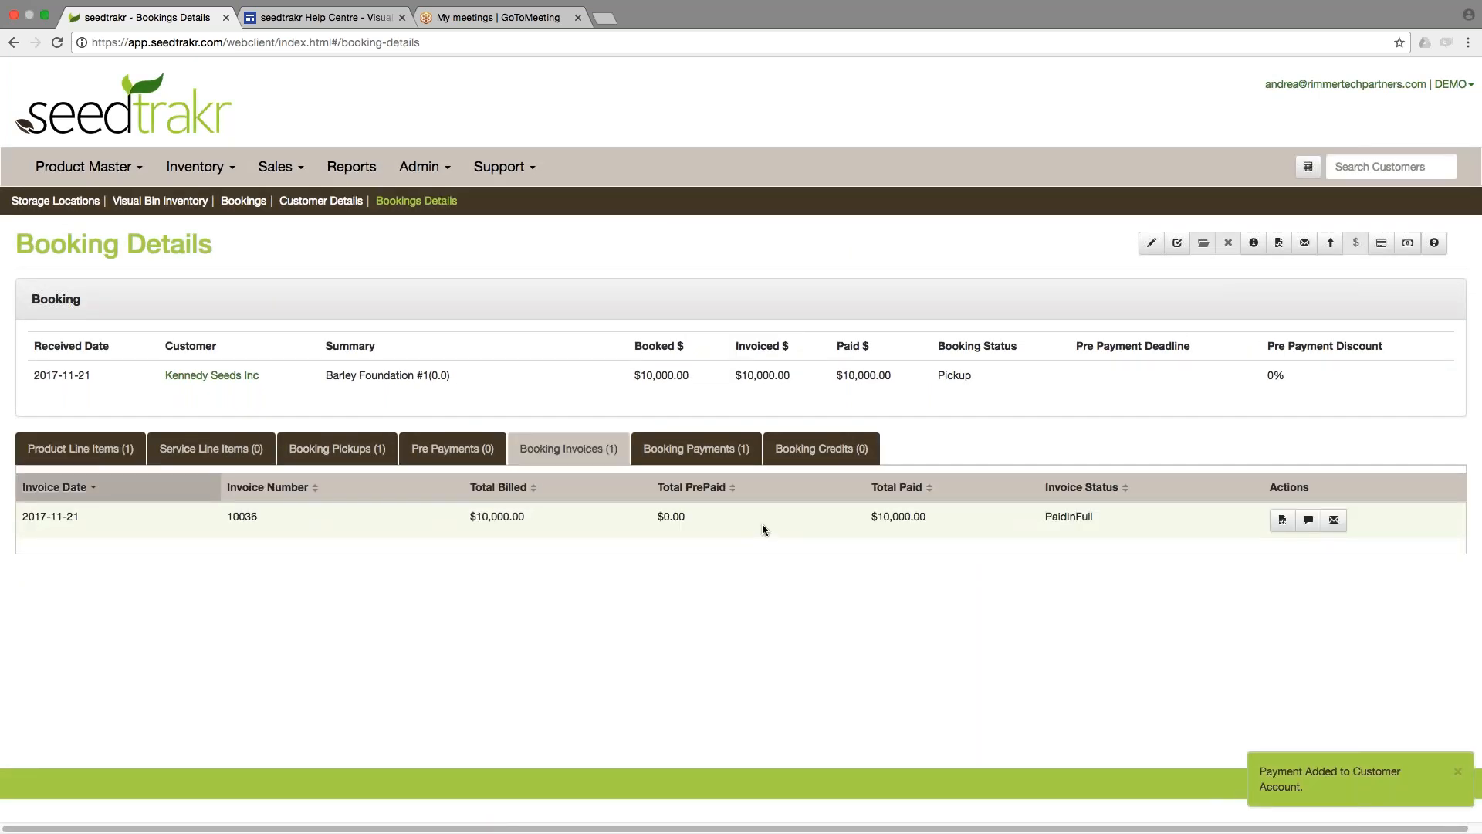